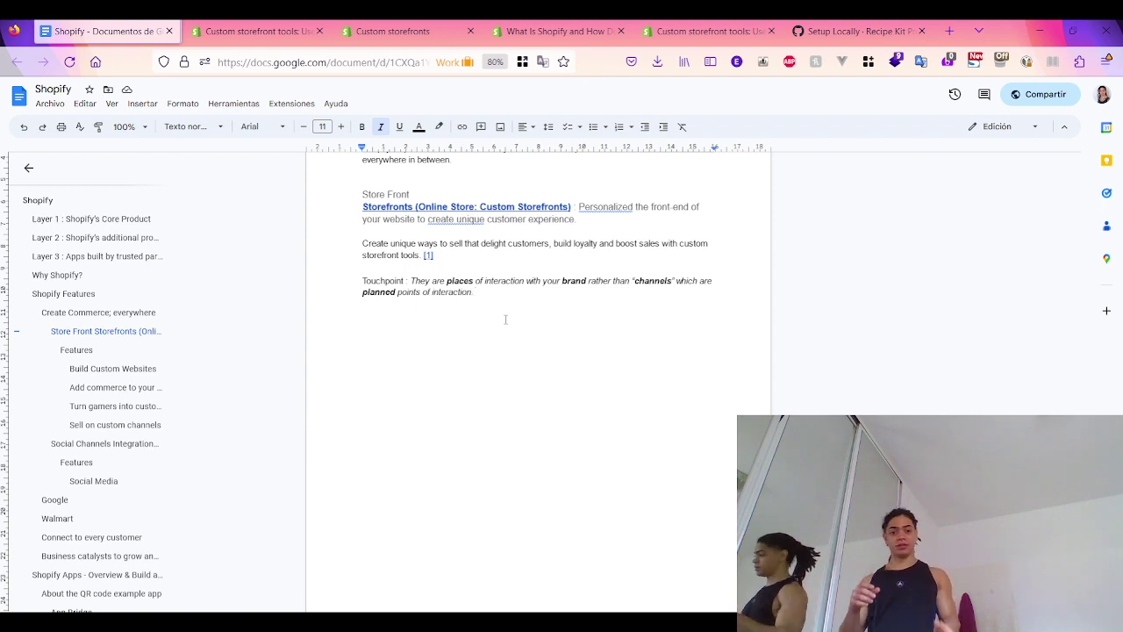
Examine the Touchpoint definition in the Store Front section and the customer touchpoint diagram with its source link
scroll(505, 319, "down", 8)
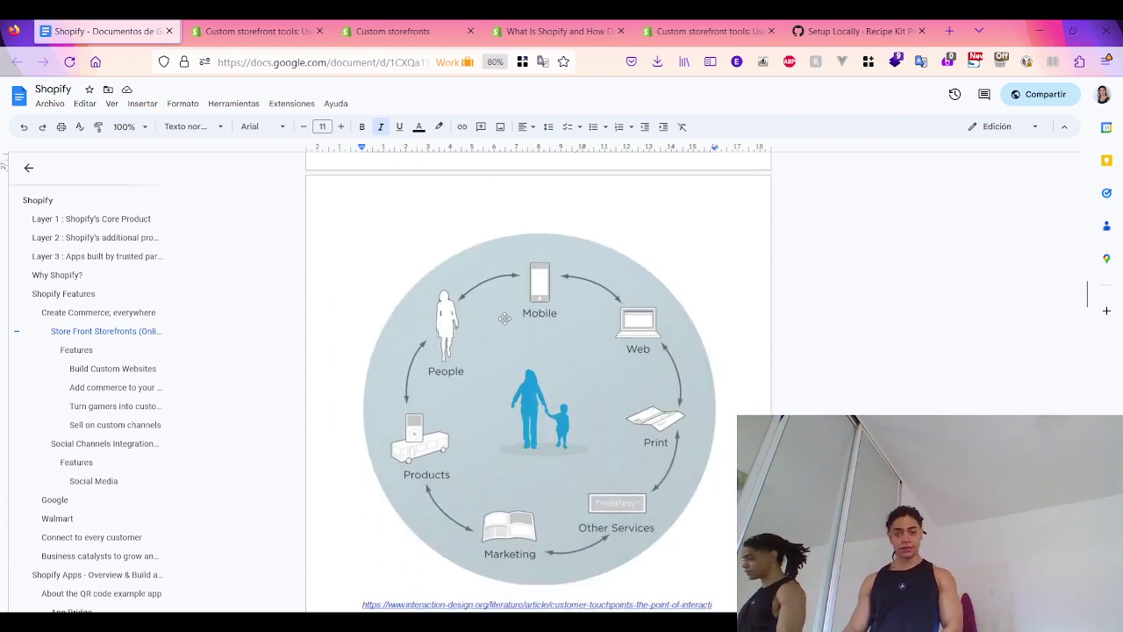
scroll(505, 318, "down", 1)
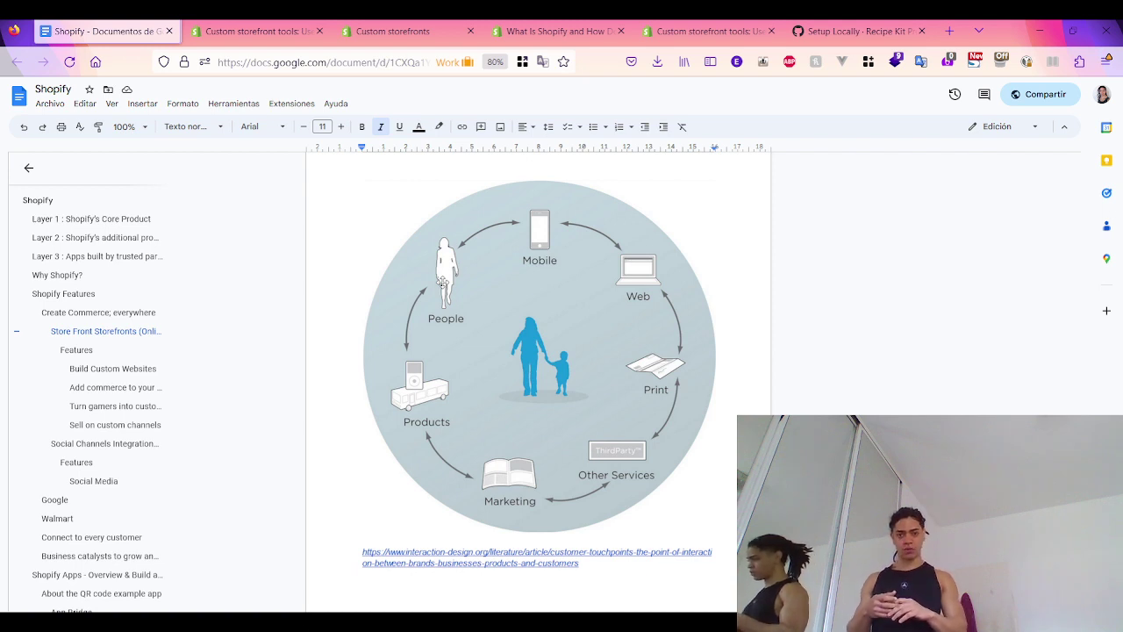
scroll(443, 281, "up", 5)
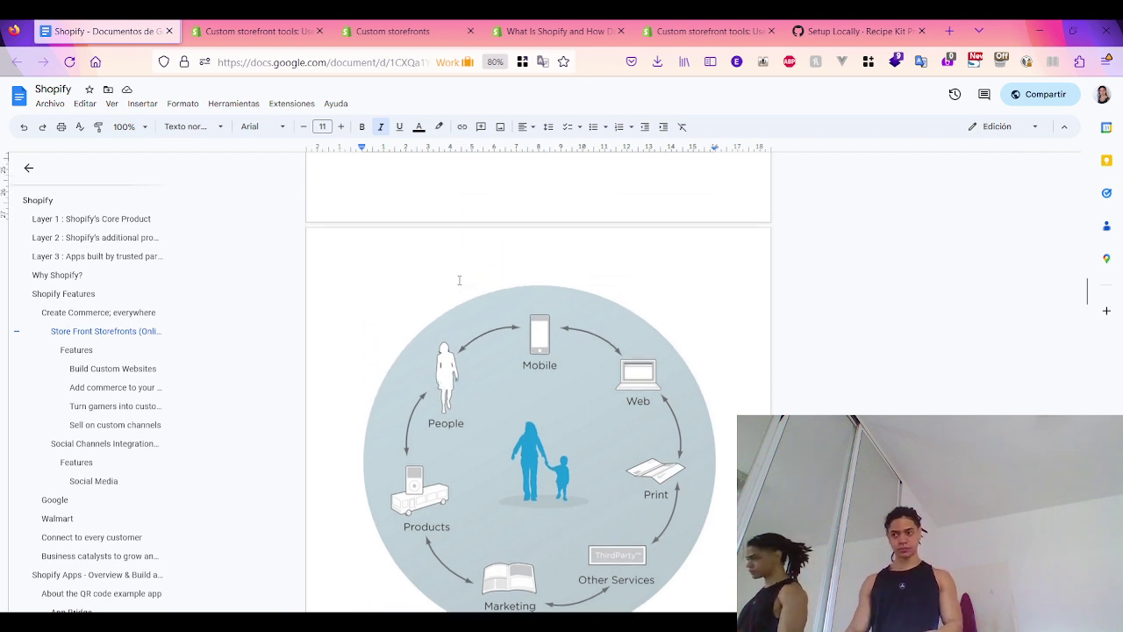
scroll(480, 326, "up", 5)
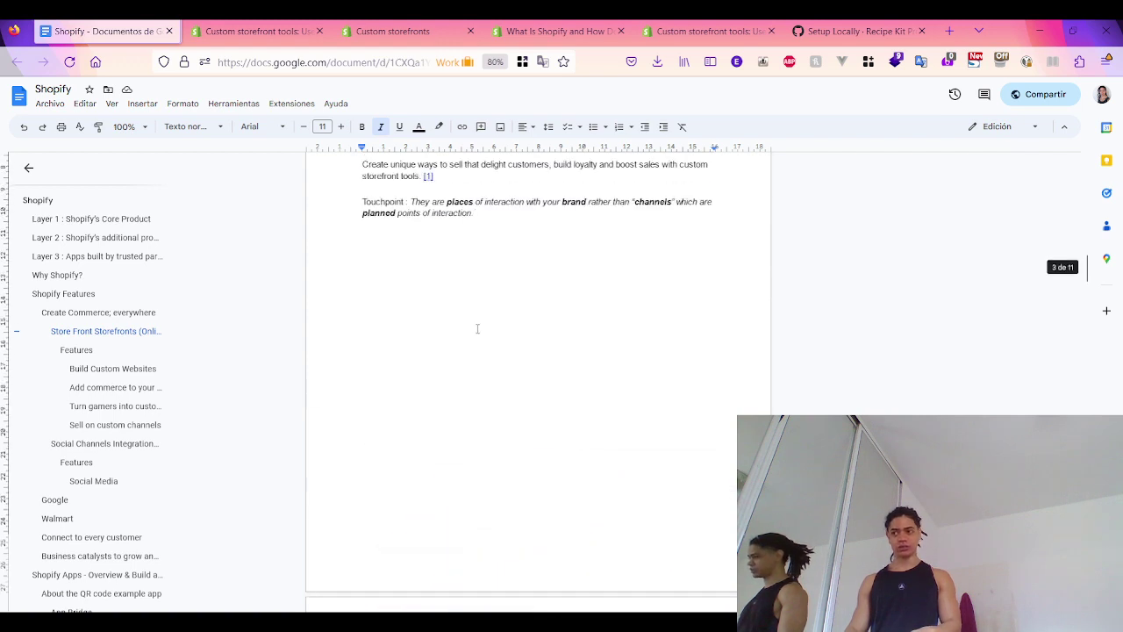
scroll(478, 342, "down", 1)
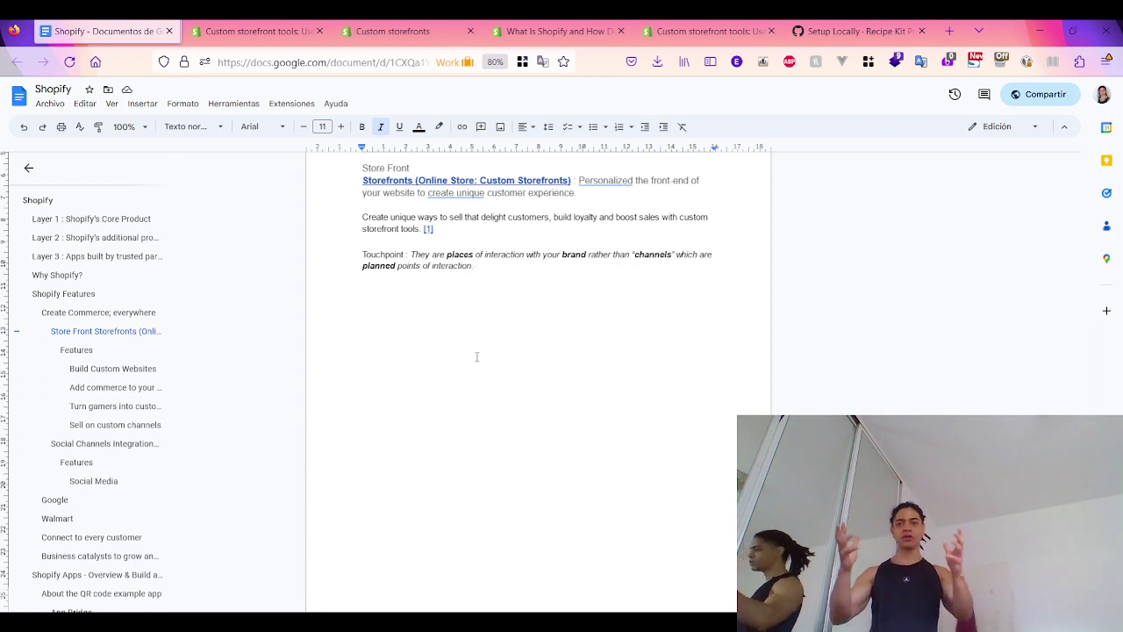
scroll(477, 356, "down", 10)
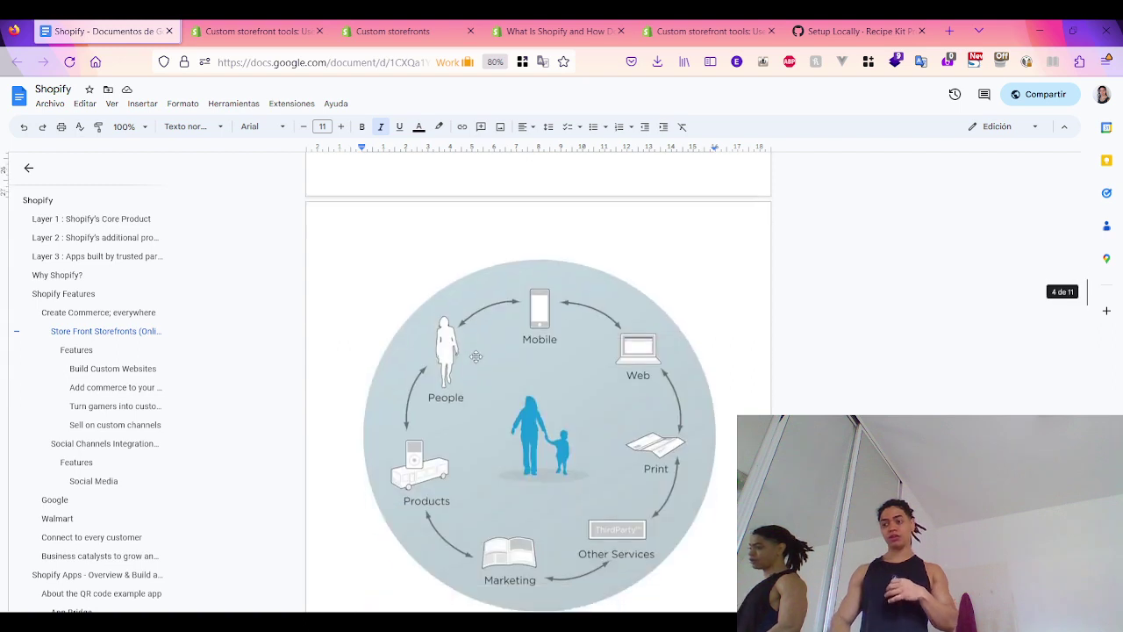
scroll(456, 399, "up", 2)
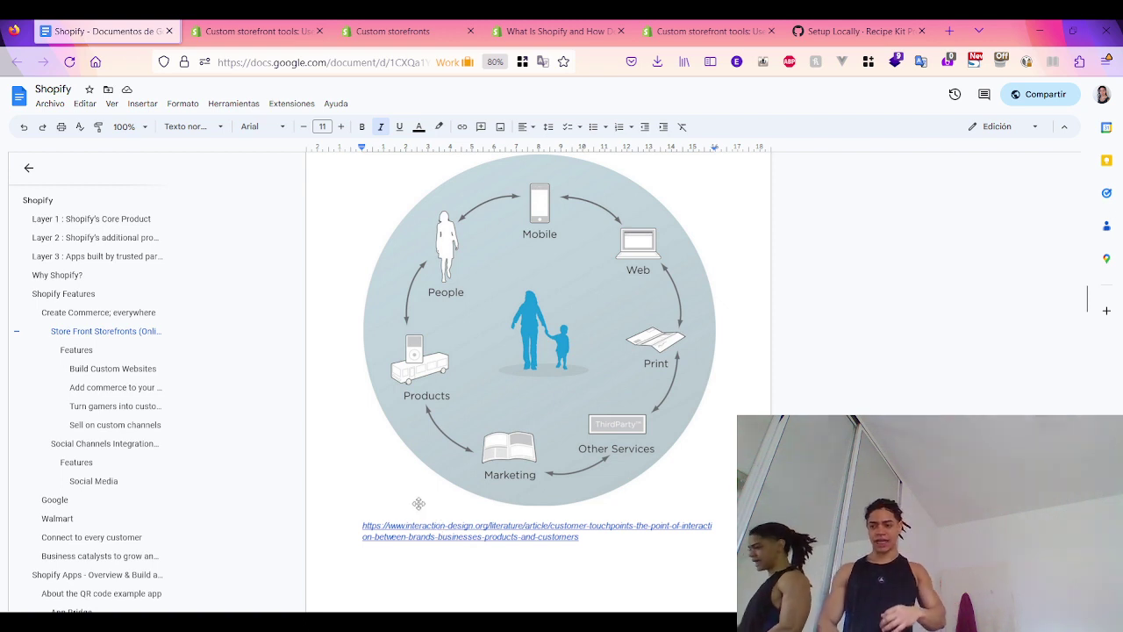
scroll(422, 500, "up", 1)
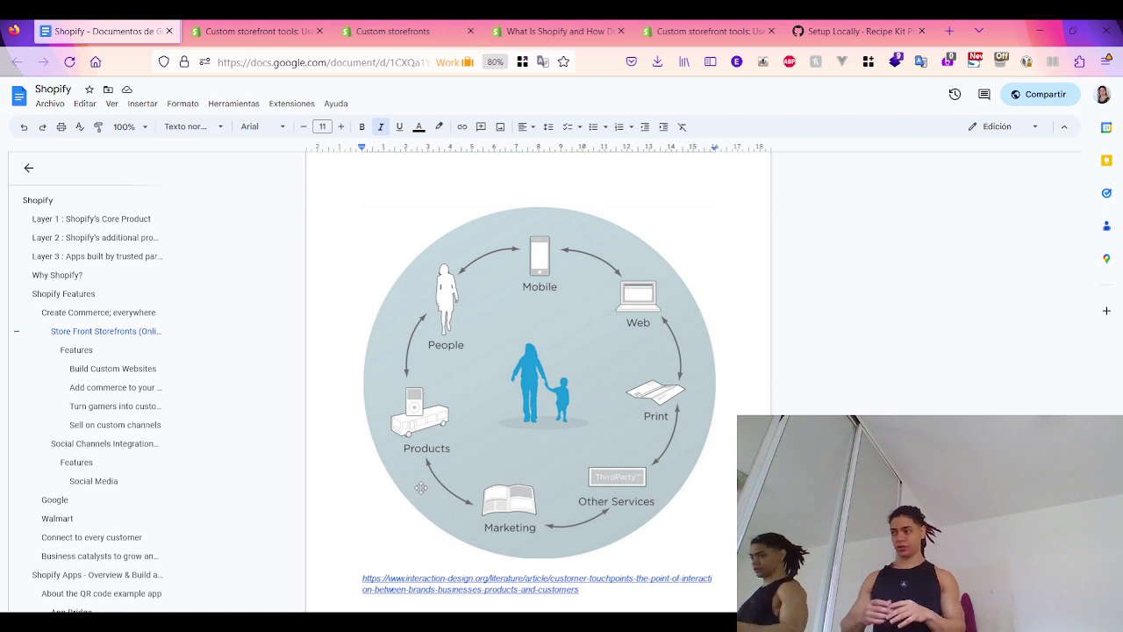
scroll(421, 488, "down", 1)
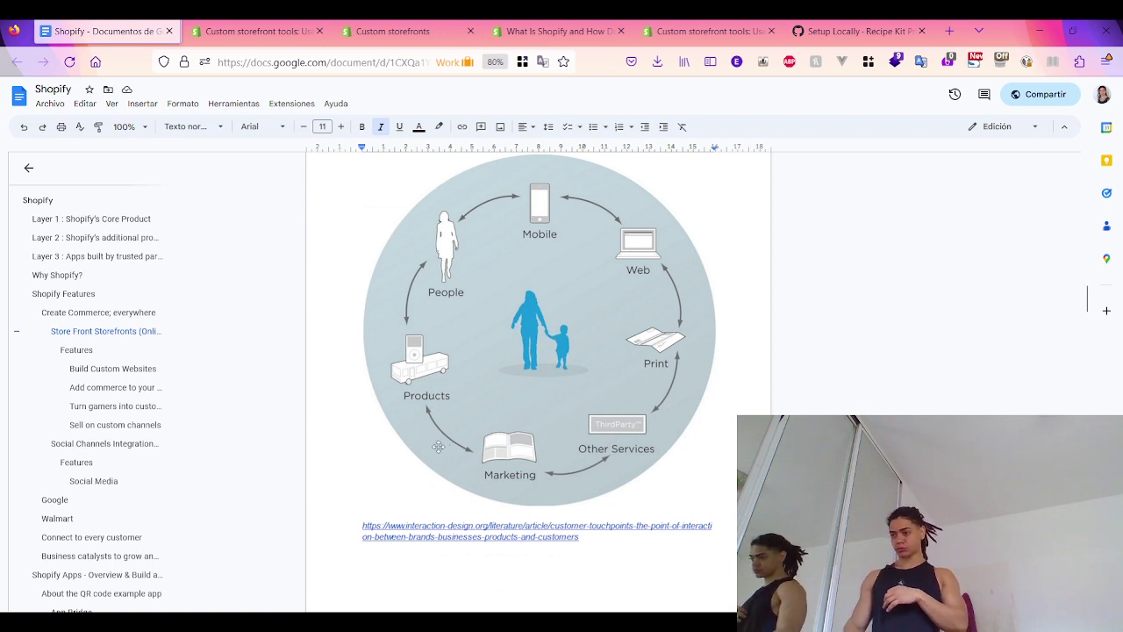
left_click(433, 453)
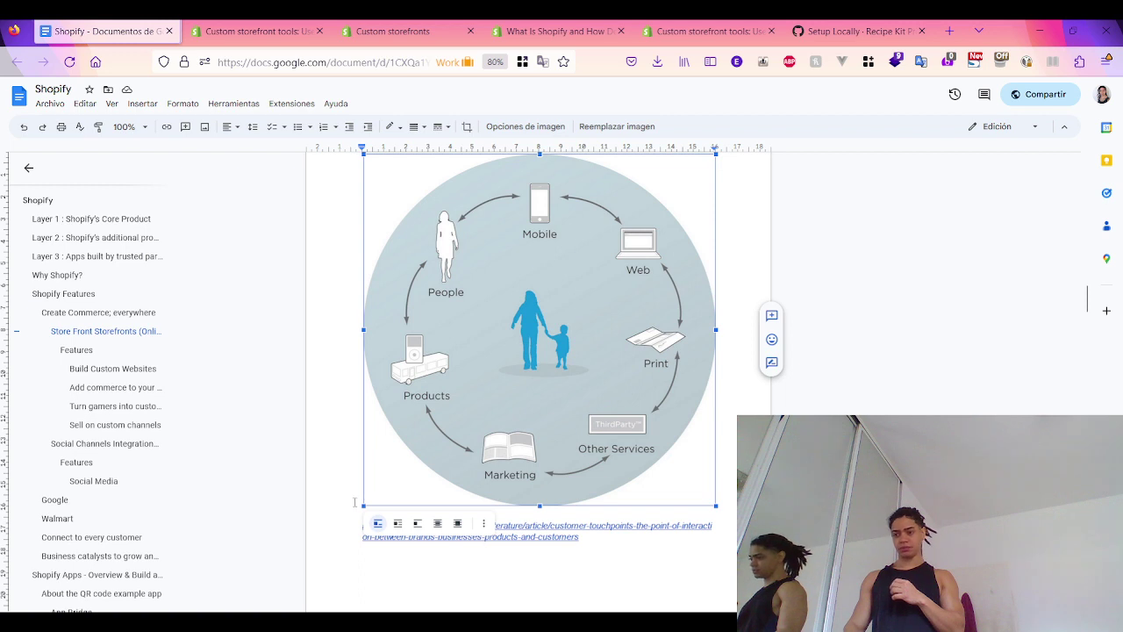
left_click(522, 563)
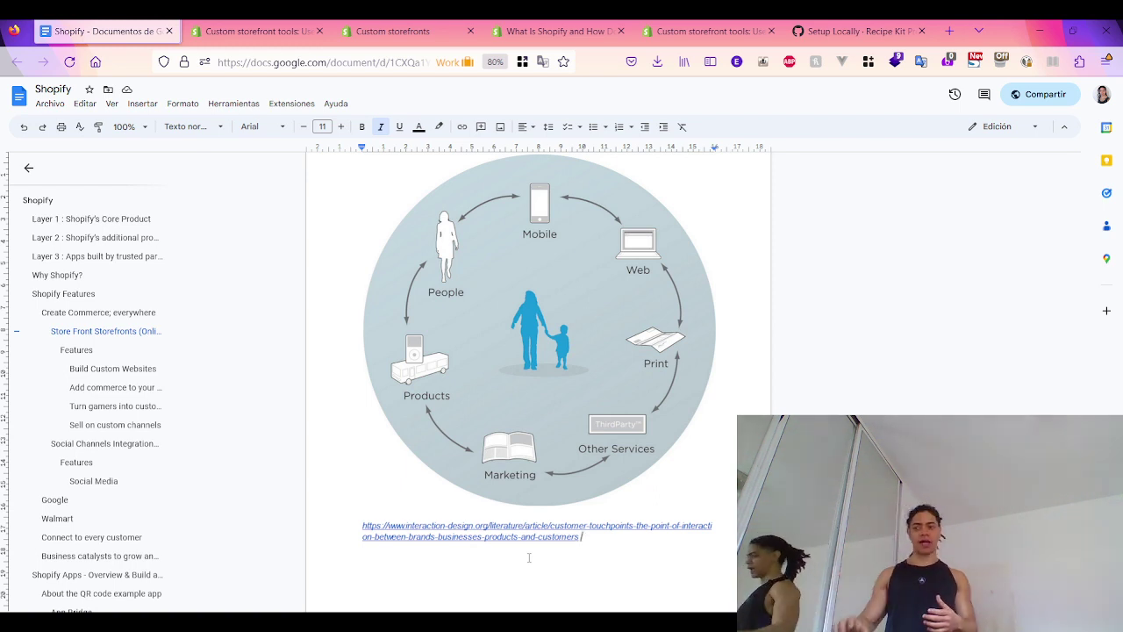
scroll(529, 558, "up", 10)
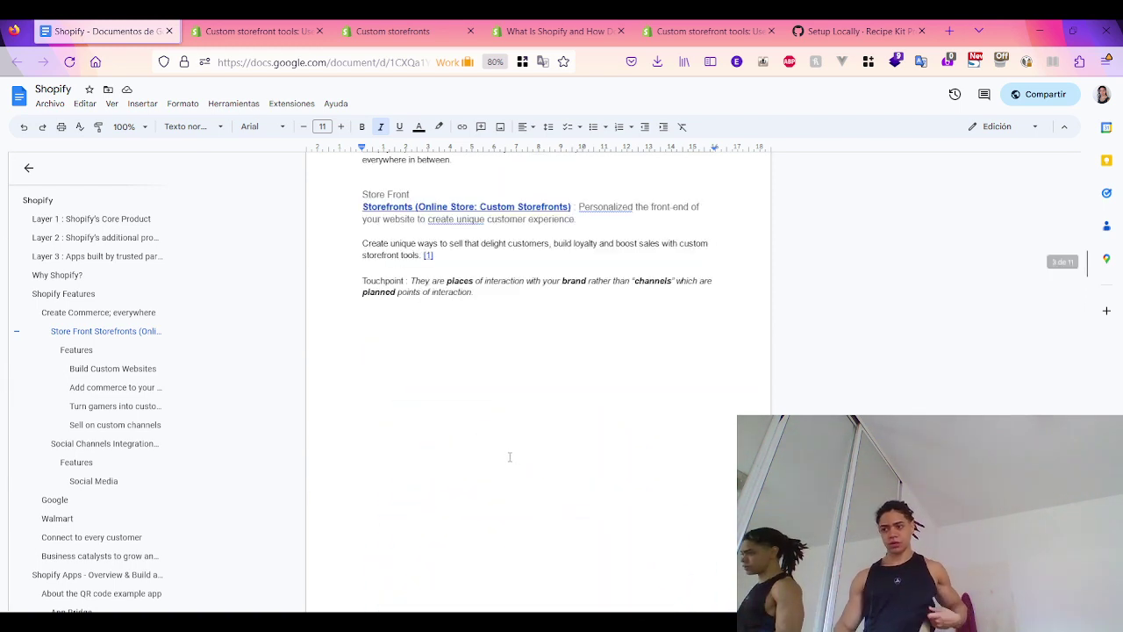
scroll(492, 447, "down", 10)
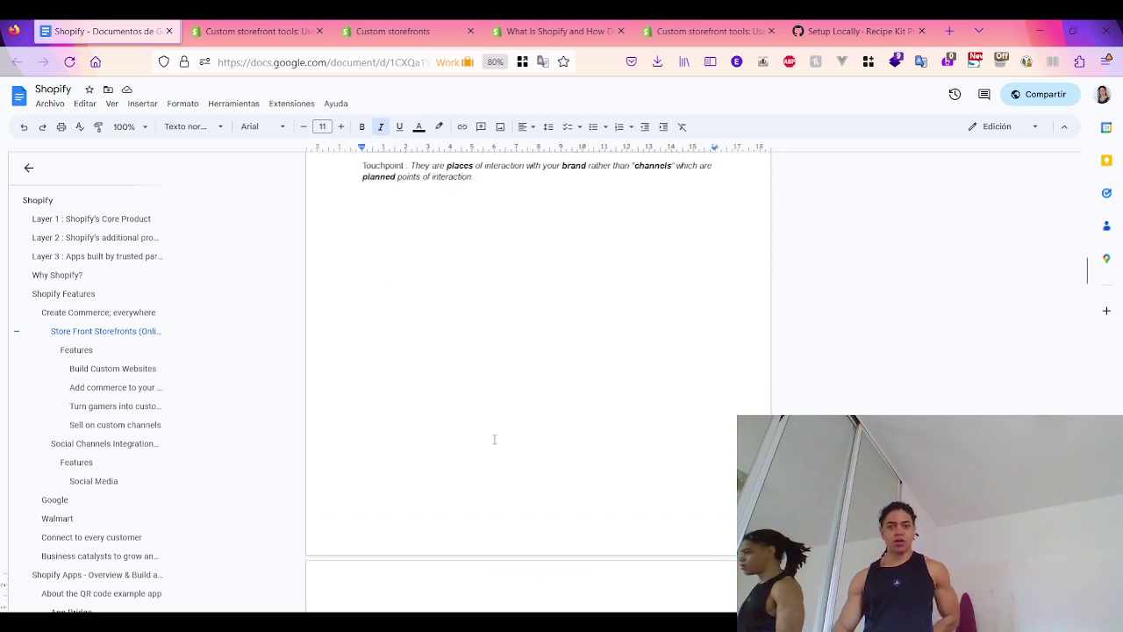
scroll(496, 437, "down", 3)
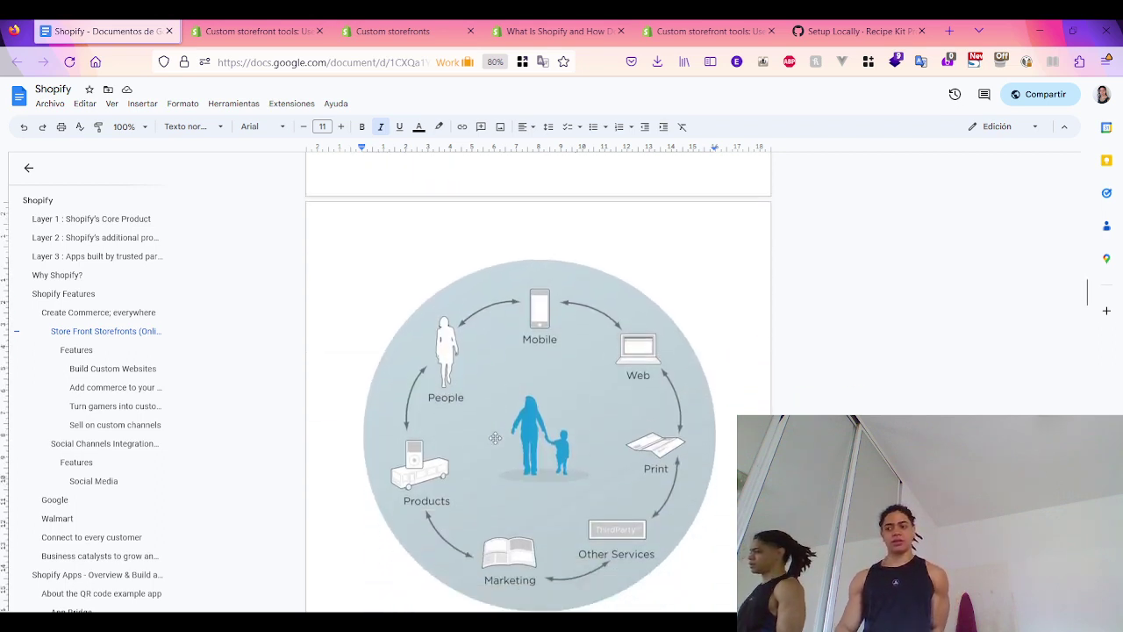
Review the storefront Features section and highlight the Storefront API's creative-control statement under Sell on custom channels
scroll(496, 435, "down", 8)
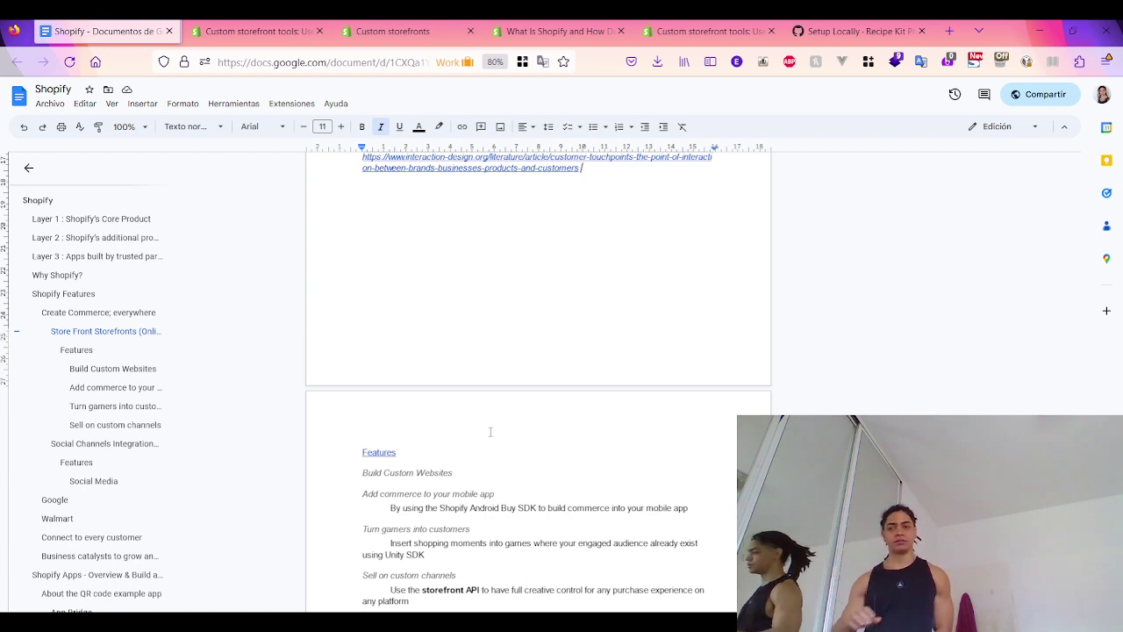
scroll(491, 432, "up", 3)
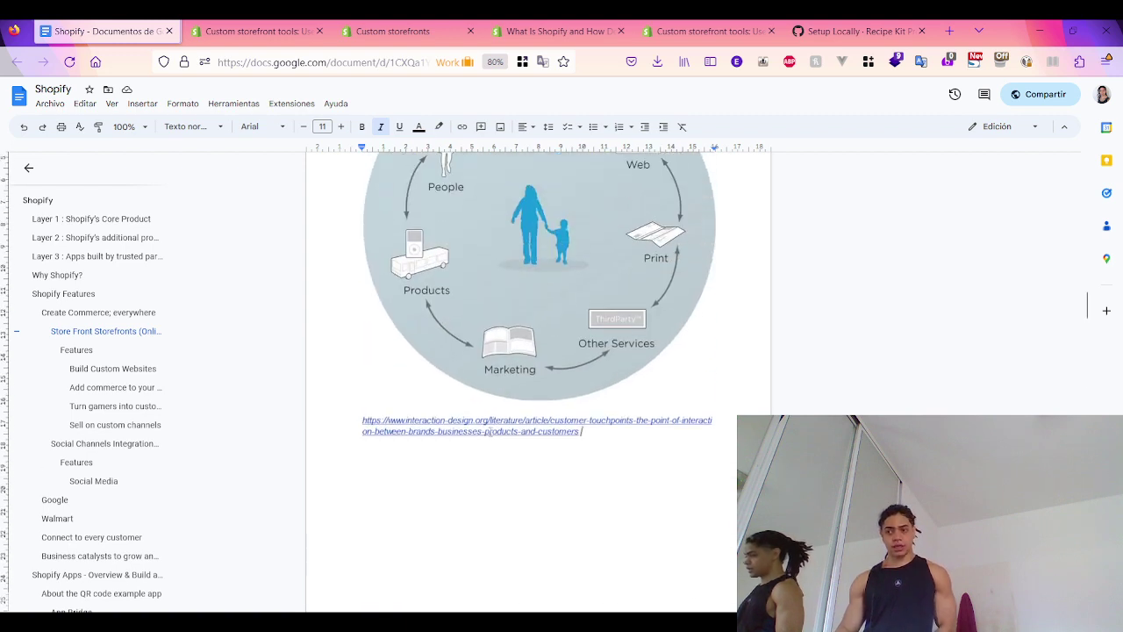
scroll(491, 432, "down", 2)
scroll(490, 432, "down", 1)
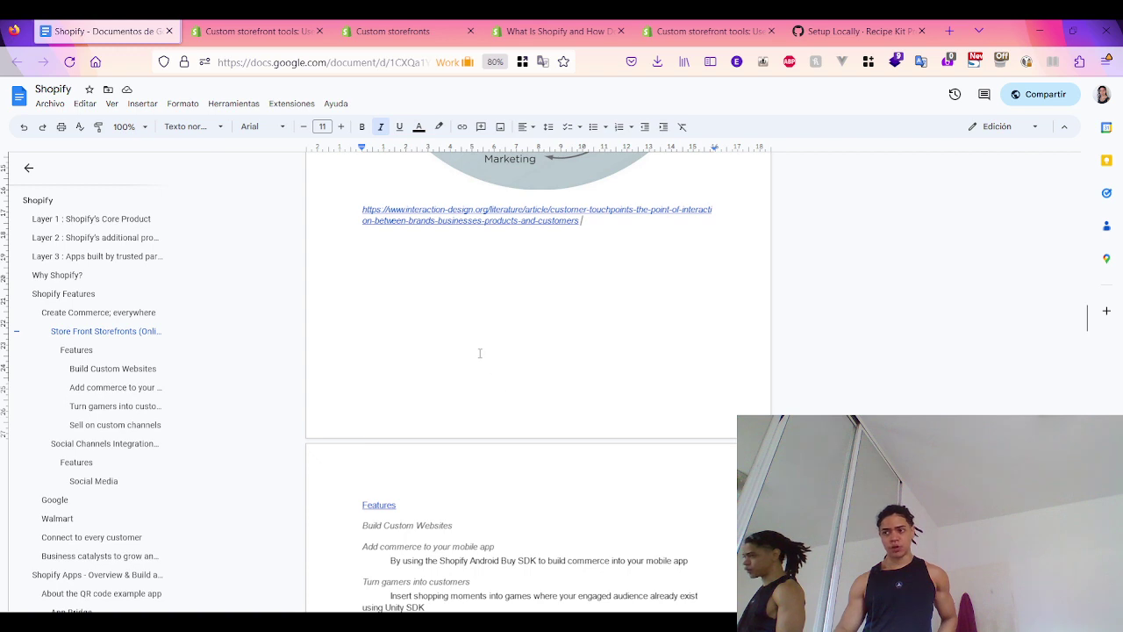
scroll(485, 341, "down", 1)
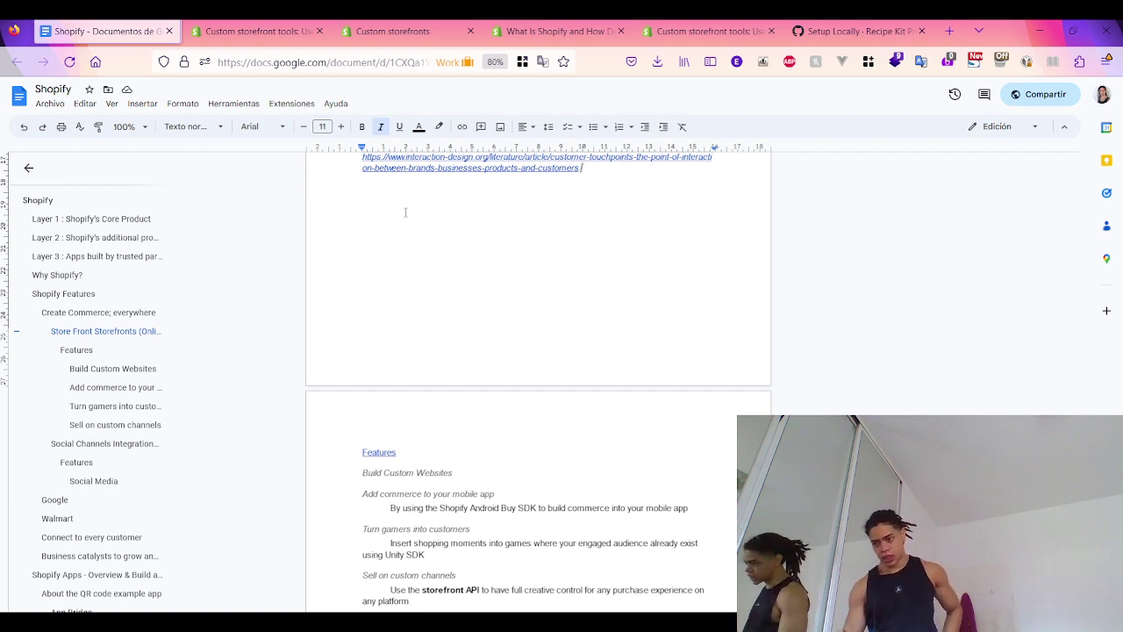
scroll(406, 211, "down", 5)
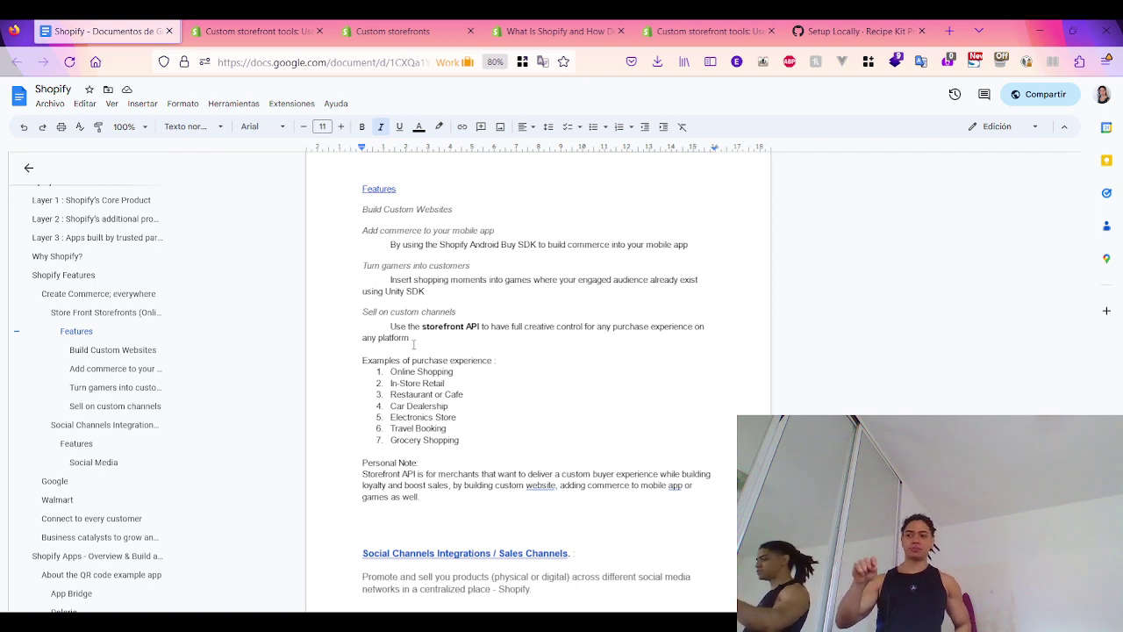
left_click_drag(409, 339, 492, 327)
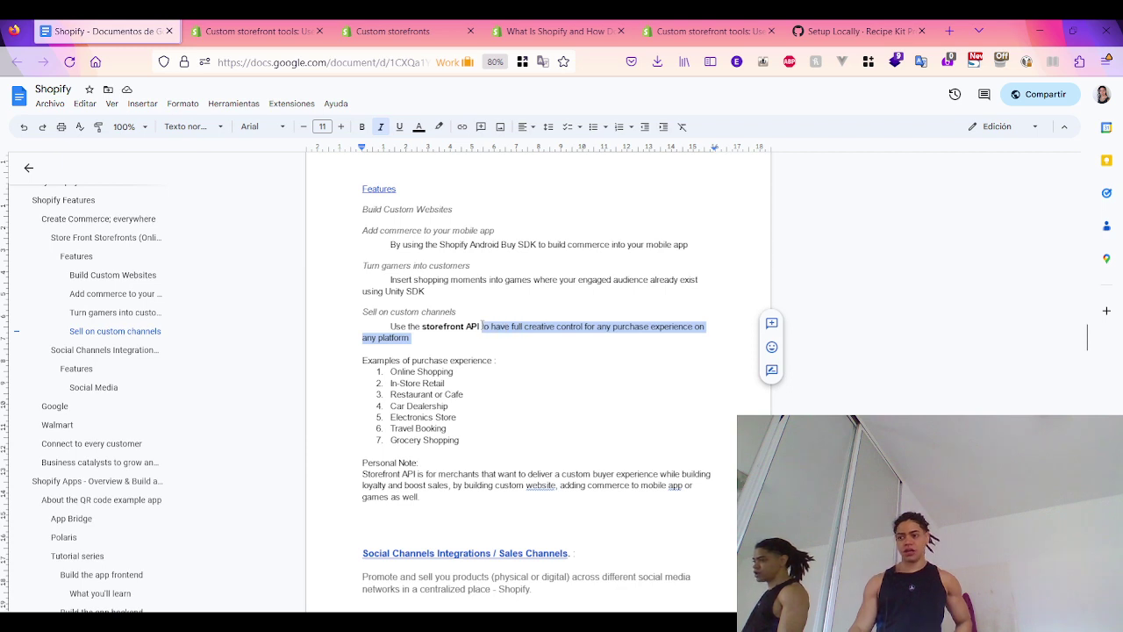
left_click(489, 347)
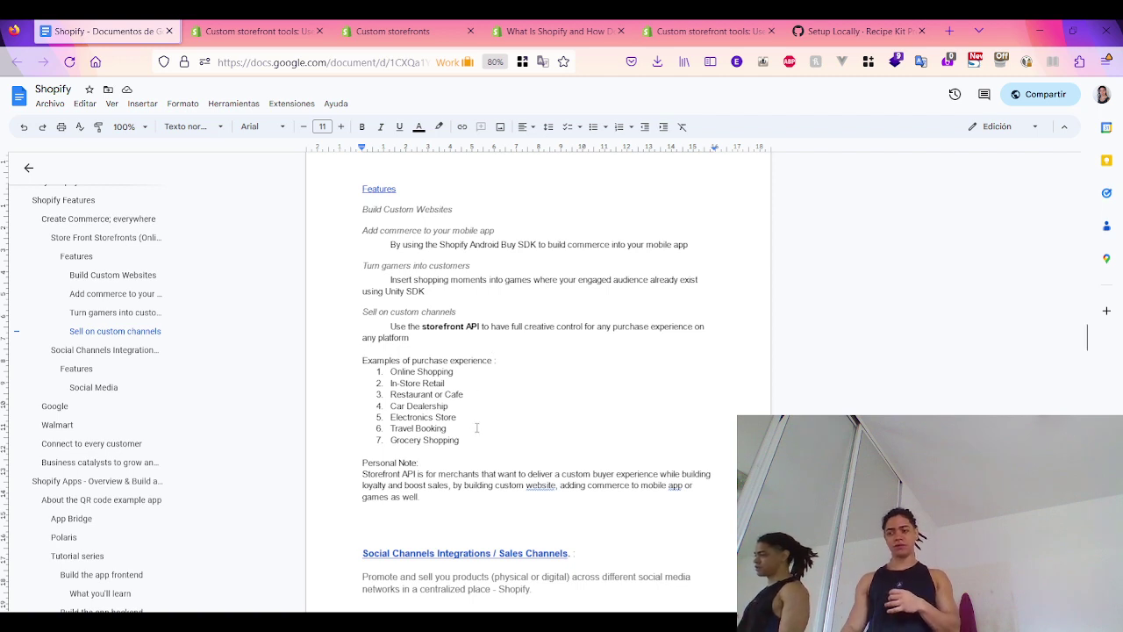
Highlight the purchase experience examples from In-Store Retail to Travel Booking and read the Personal Note below the list
left_click_drag(446, 430, 391, 384)
left_click(462, 421)
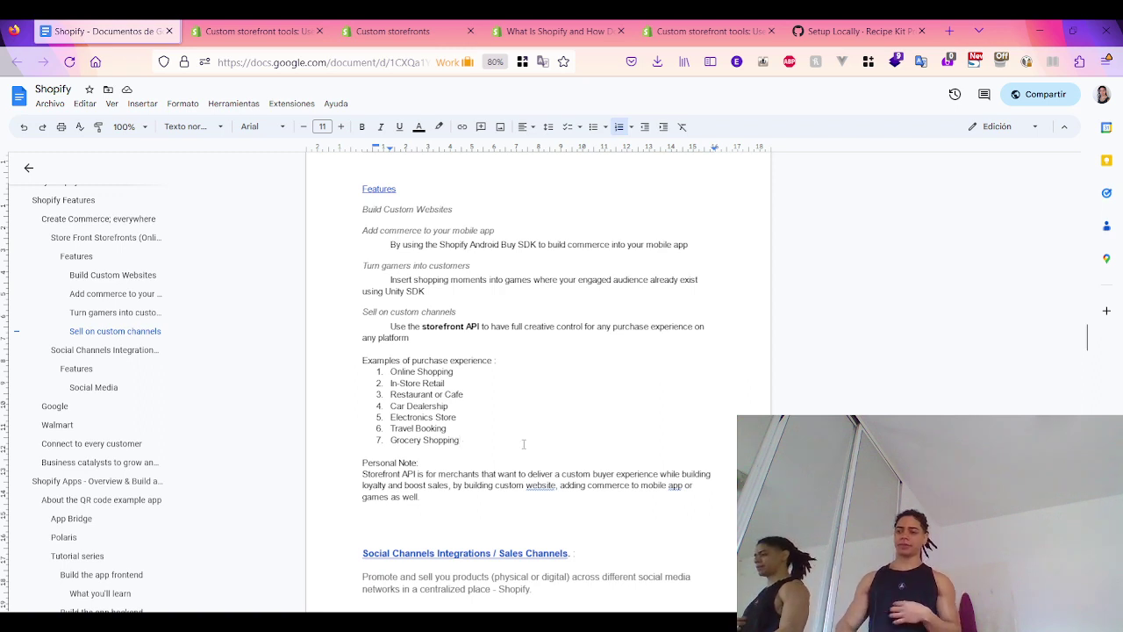
scroll(464, 445, "down", 1)
left_click(442, 442)
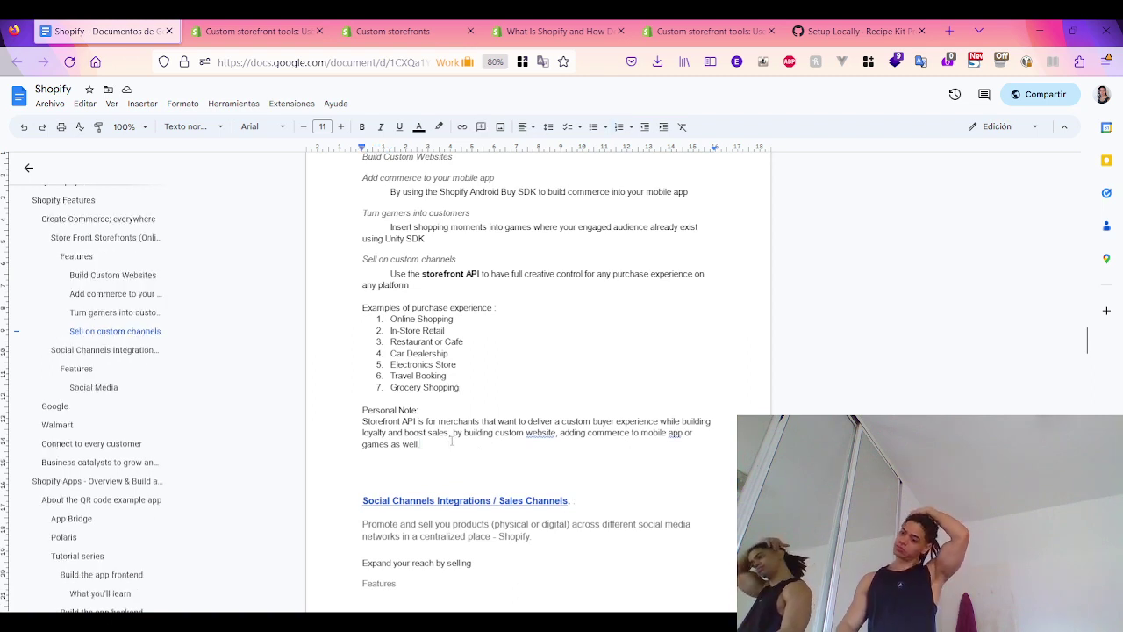
scroll(456, 438, "up", 1)
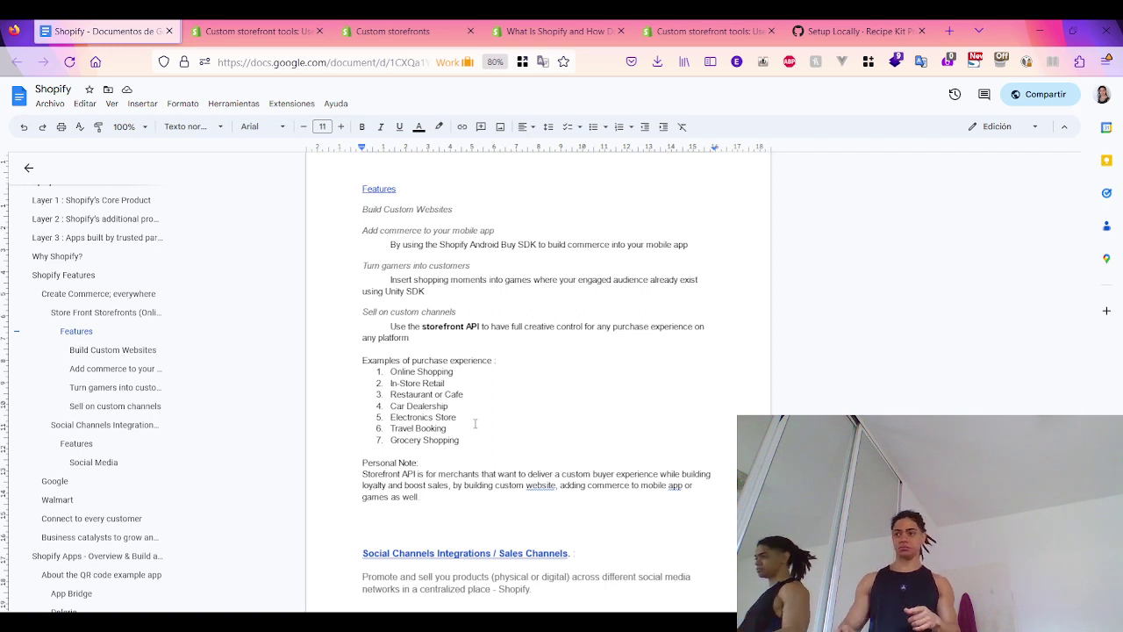
View the Sell on custom channels section of Shopify's custom storefront tools page, and return to the Shopify notes document
left_click(279, 35)
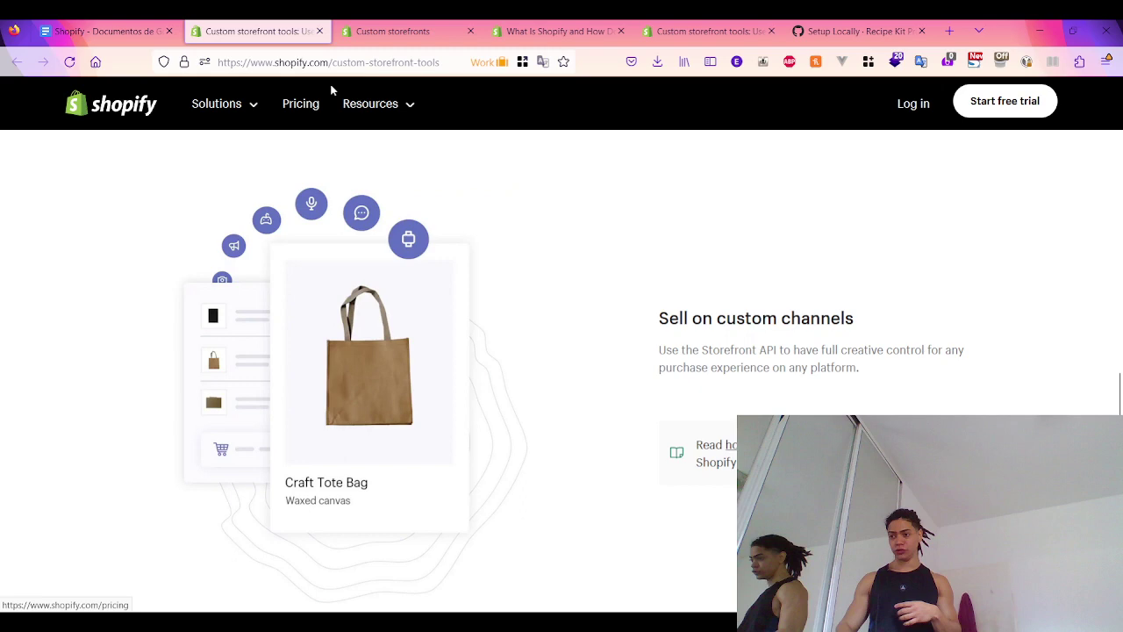
left_click(415, 39)
left_click(285, 39)
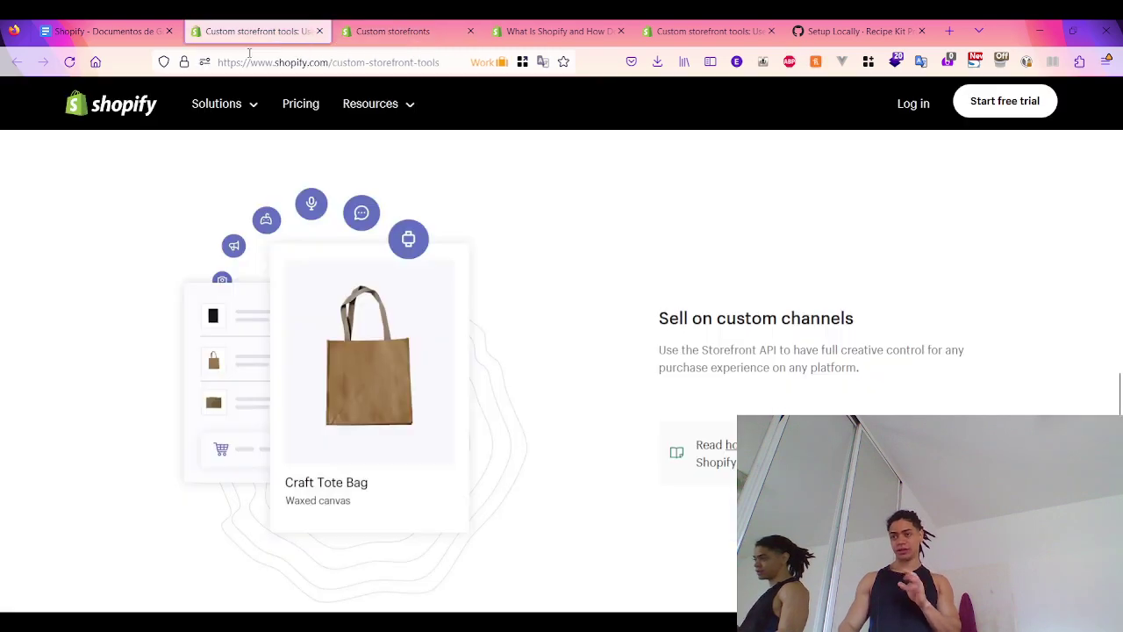
left_click(149, 41)
Go back to the Store Front section and highlight the opening of the sentence about unique ways to sell
scroll(447, 392, "up", 3)
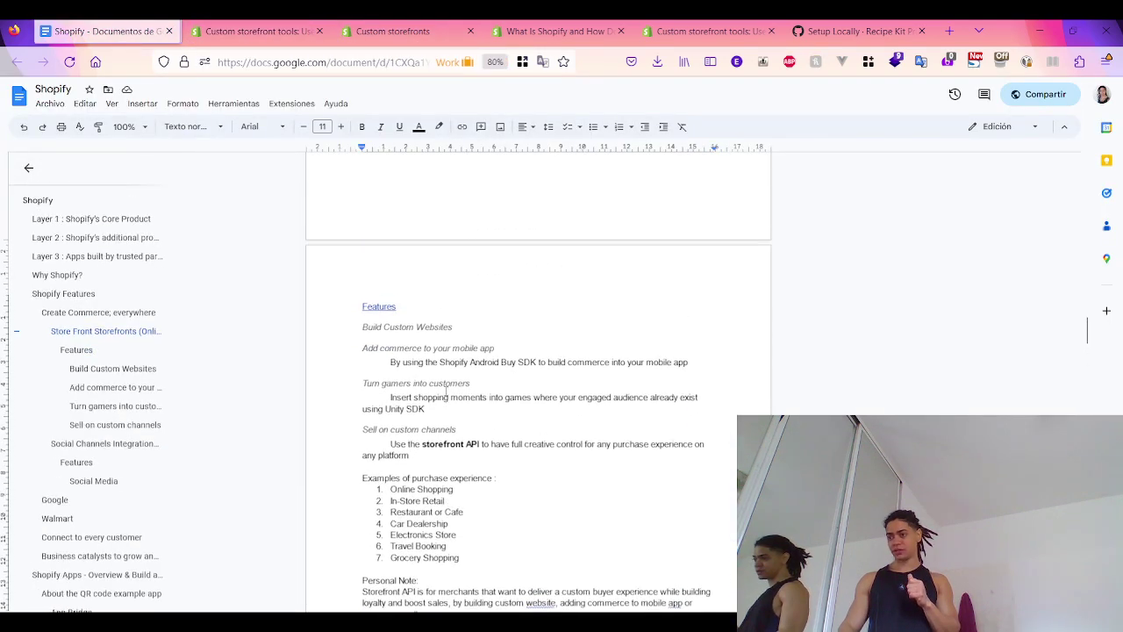
scroll(447, 393, "up", 10)
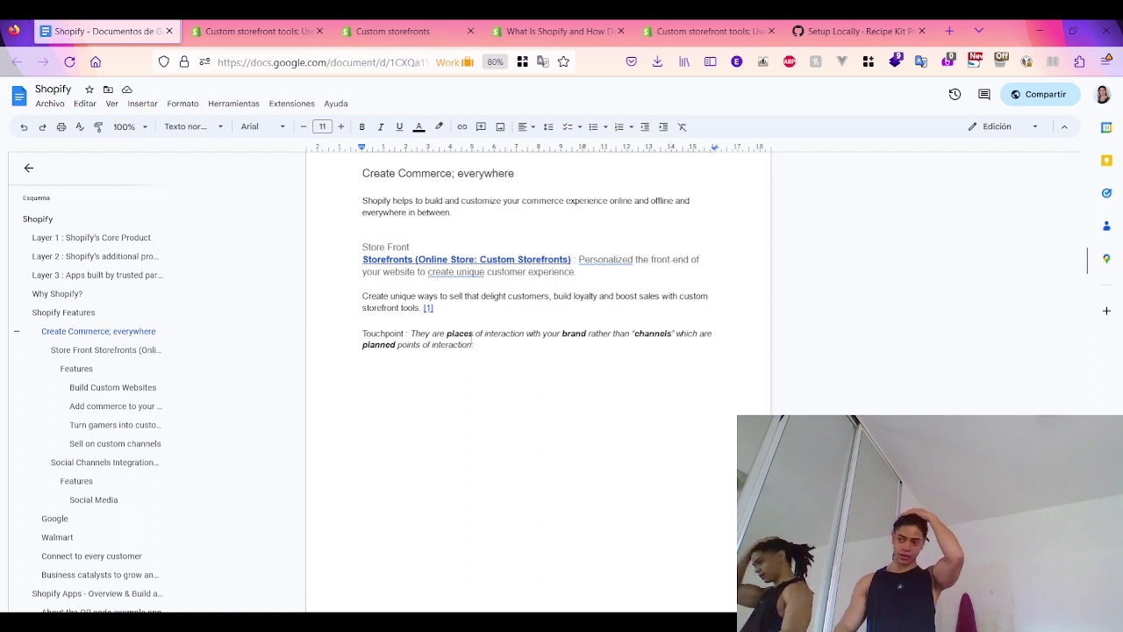
left_click(457, 307)
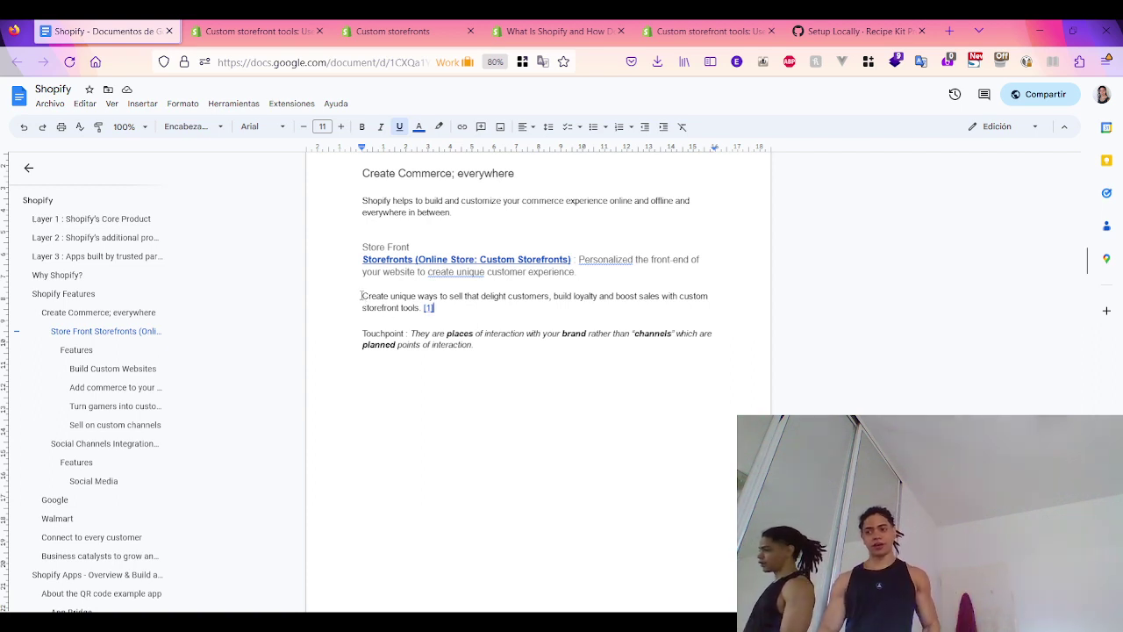
left_click_drag(360, 295, 525, 300)
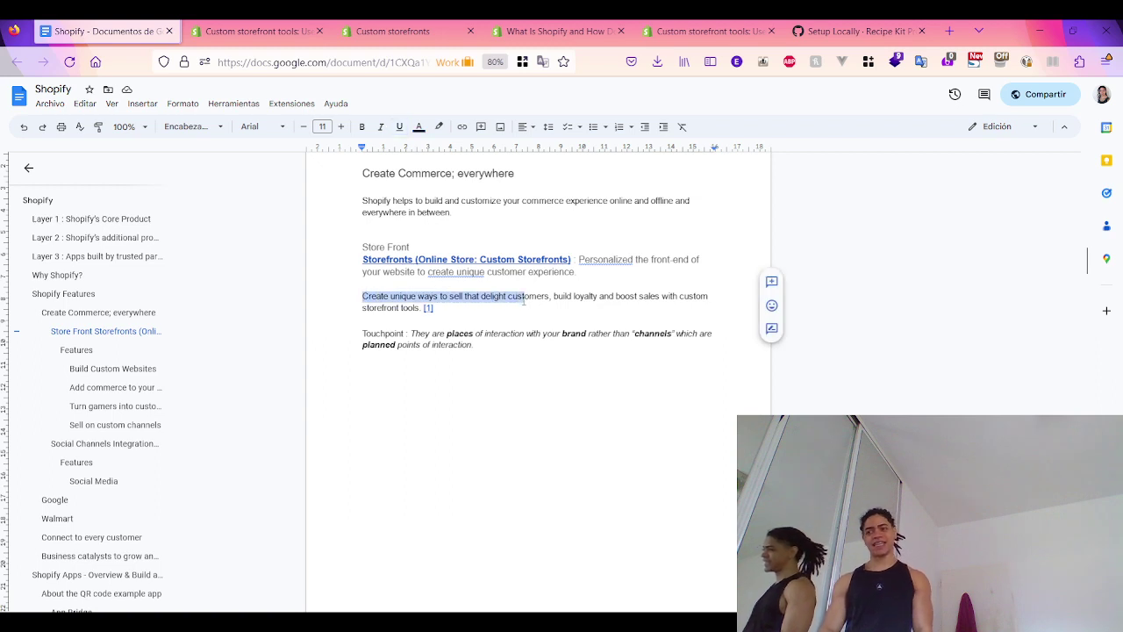
left_click(523, 298)
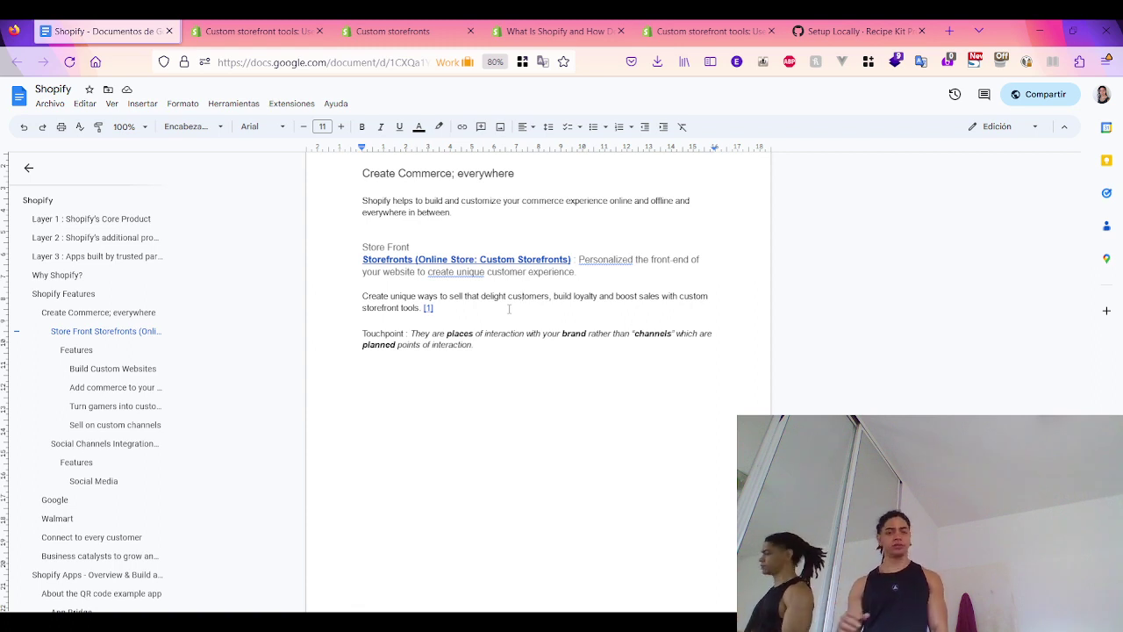
Review the notes from the touchpoint diagram through Features to the Personal Note about the Storefront API
scroll(518, 317, "down", 10)
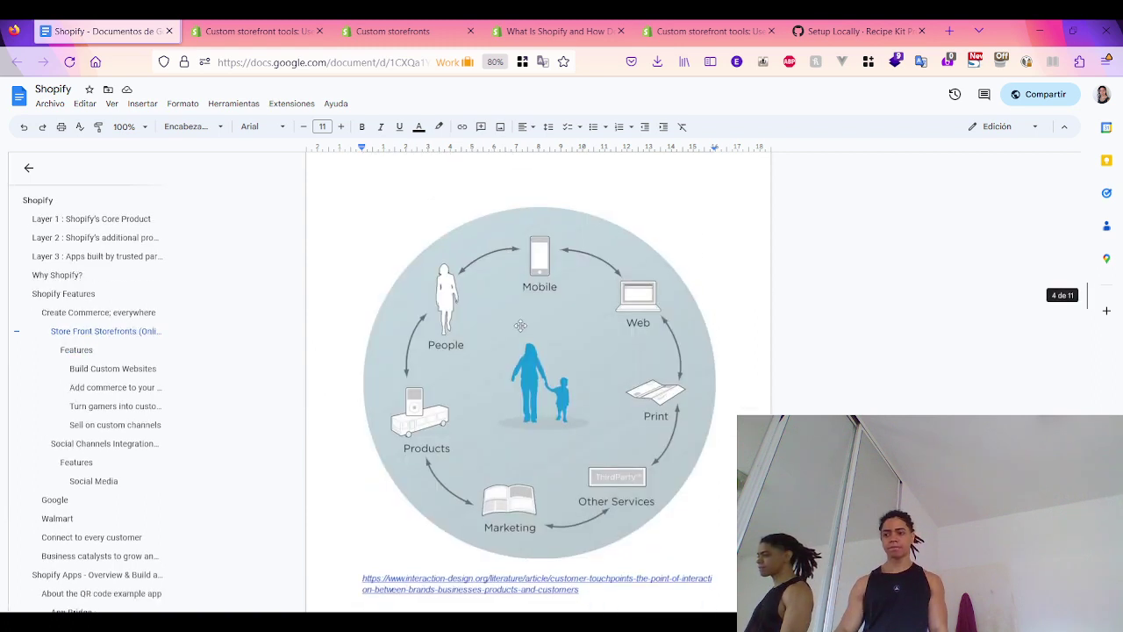
scroll(520, 326, "down", 1)
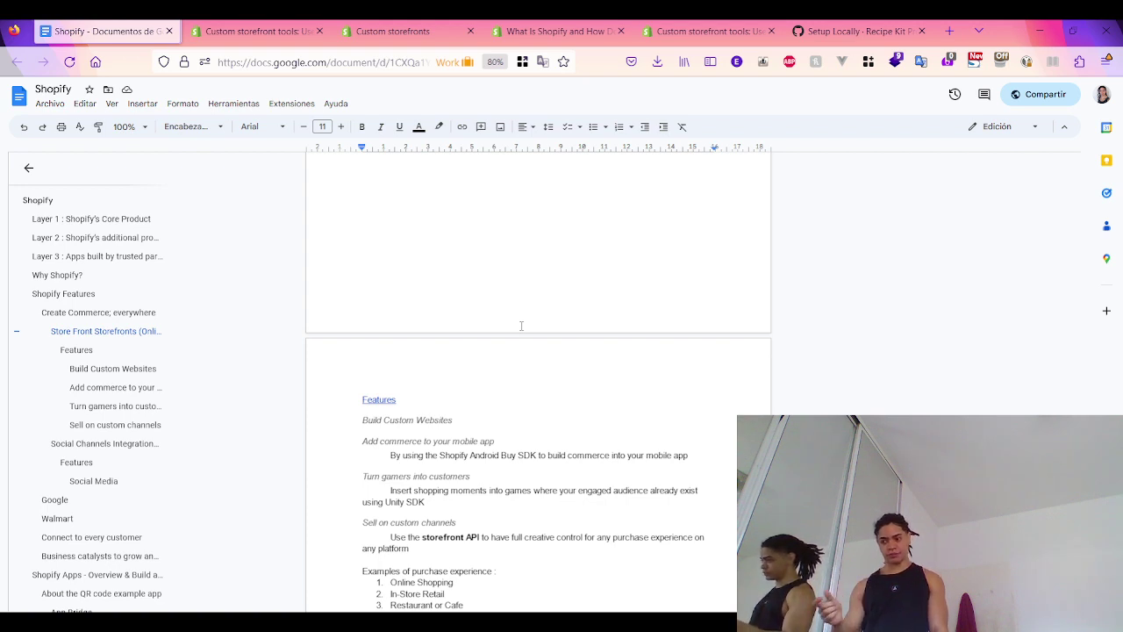
scroll(521, 326, "down", 2)
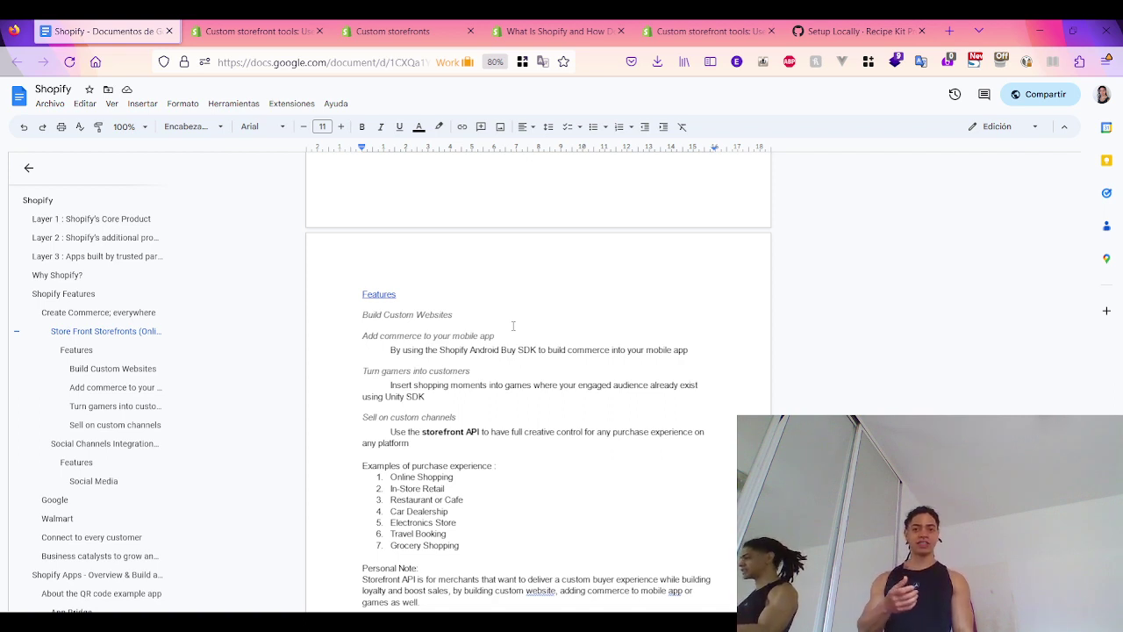
scroll(513, 326, "down", 5)
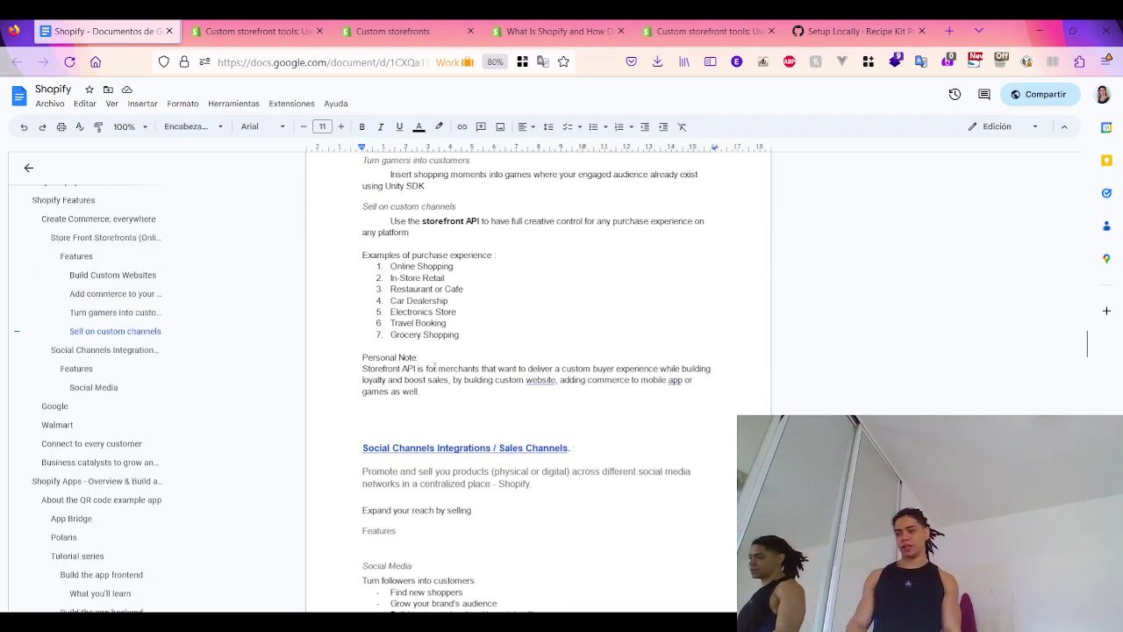
In the Personal Note about the Storefront API, replace the "and" between "loyalty" and "boost sales" with a comma
left_click_drag(355, 367, 489, 399)
left_click(489, 400)
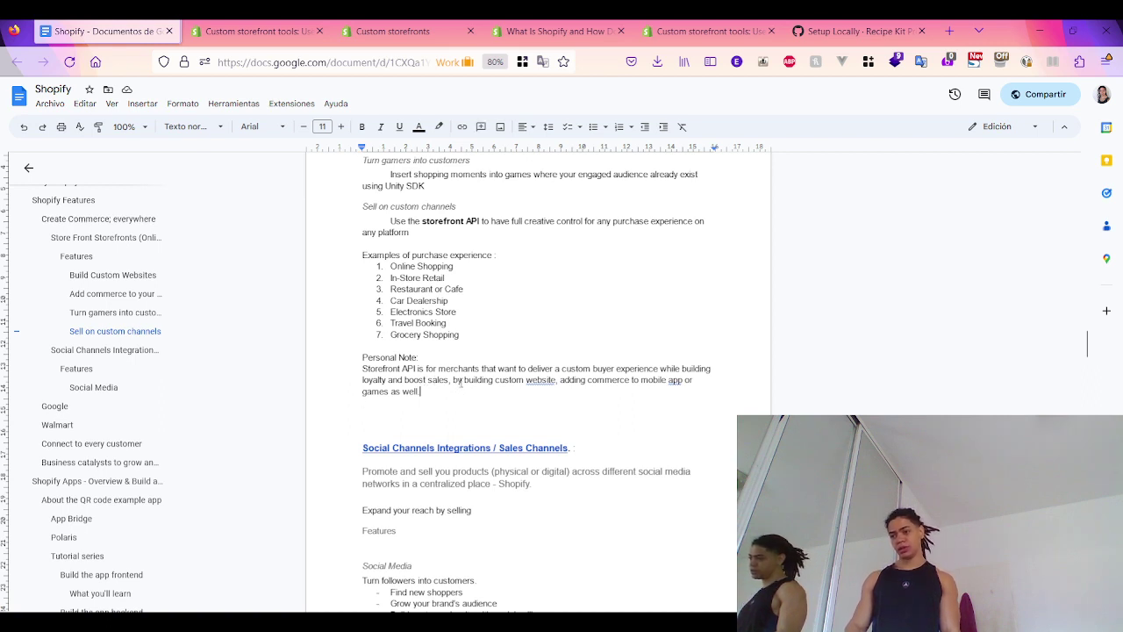
left_click(403, 380)
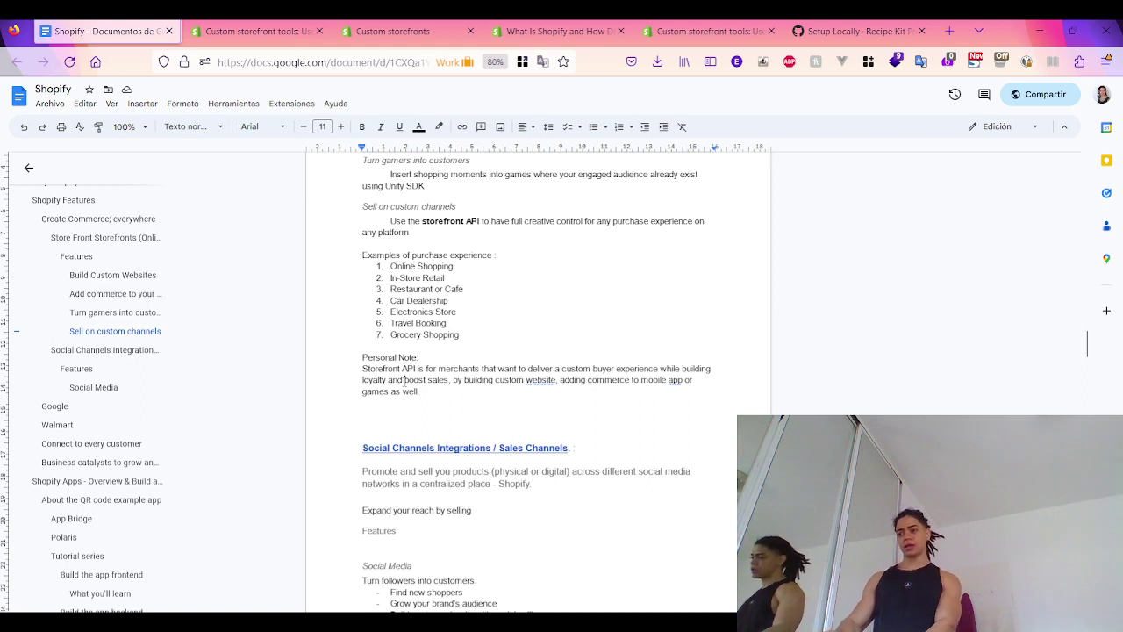
key("BackSpace")
key("BackSpace")
key("BackSpace")
key("BackSpace")
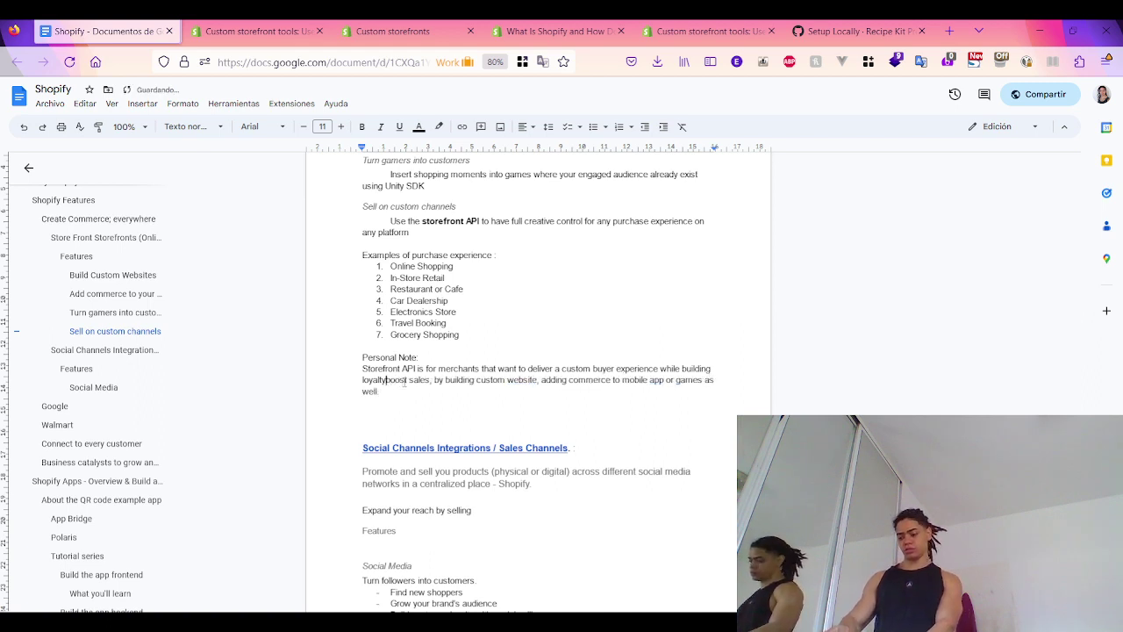
type(",")
Replace the ", by" between "boost sales" and "building custom website" in the Personal Note with "and"
key("ctrl+shift+Right")
key("ctrl+shift+Right")
key("Right")
key("Right")
key("Right")
key("Right")
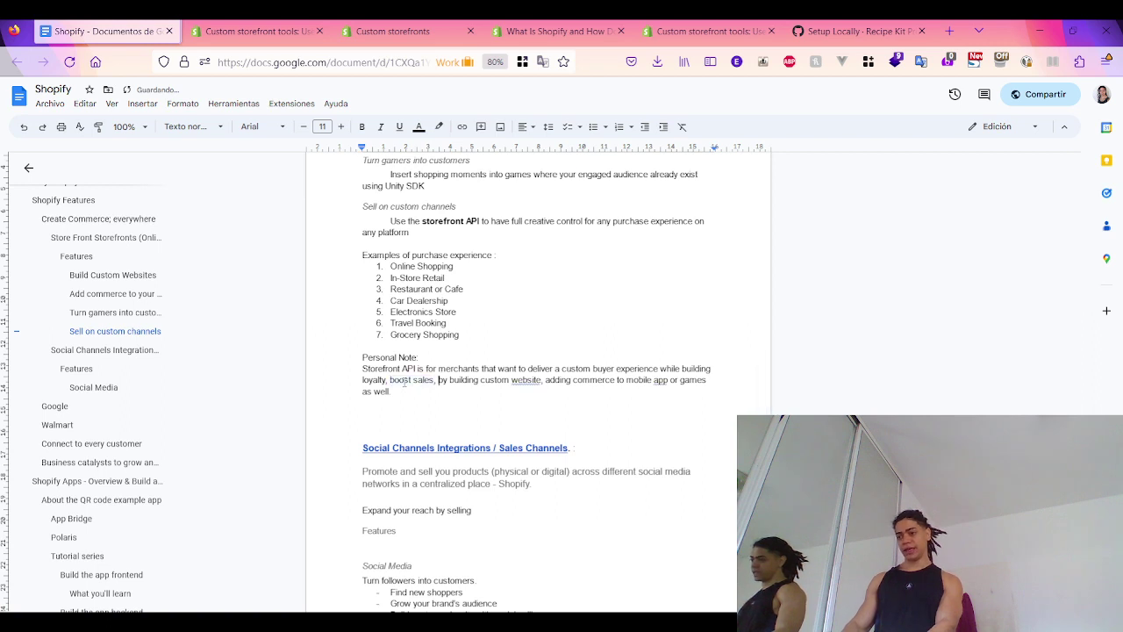
key("BackSpace")
key("BackSpace")
key("BackSpace")
key("BackSpace")
type("and")
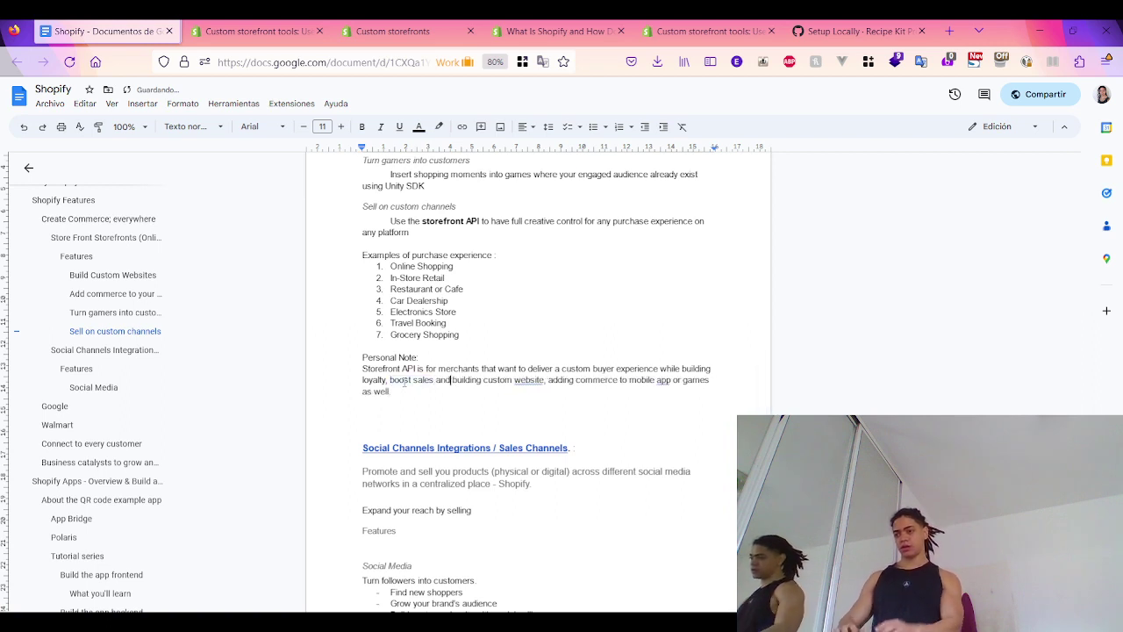
left_click(456, 393)
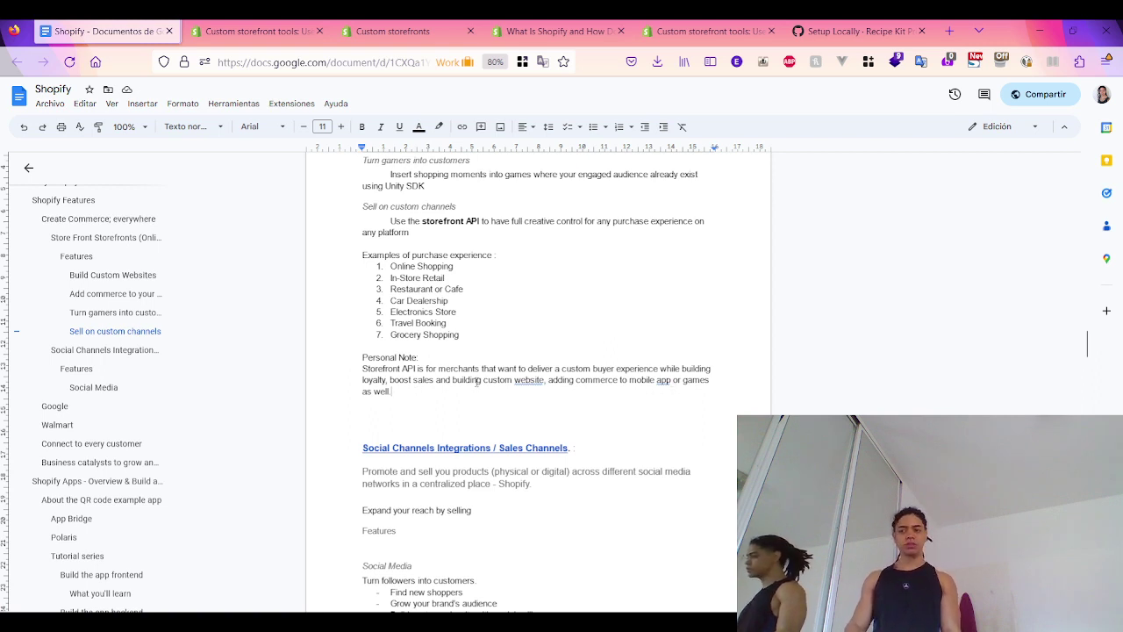
Go to the Social Channels Integrations / Sales Channels heading below the note and open its linked Shopify page
scroll(484, 392, "down", 1)
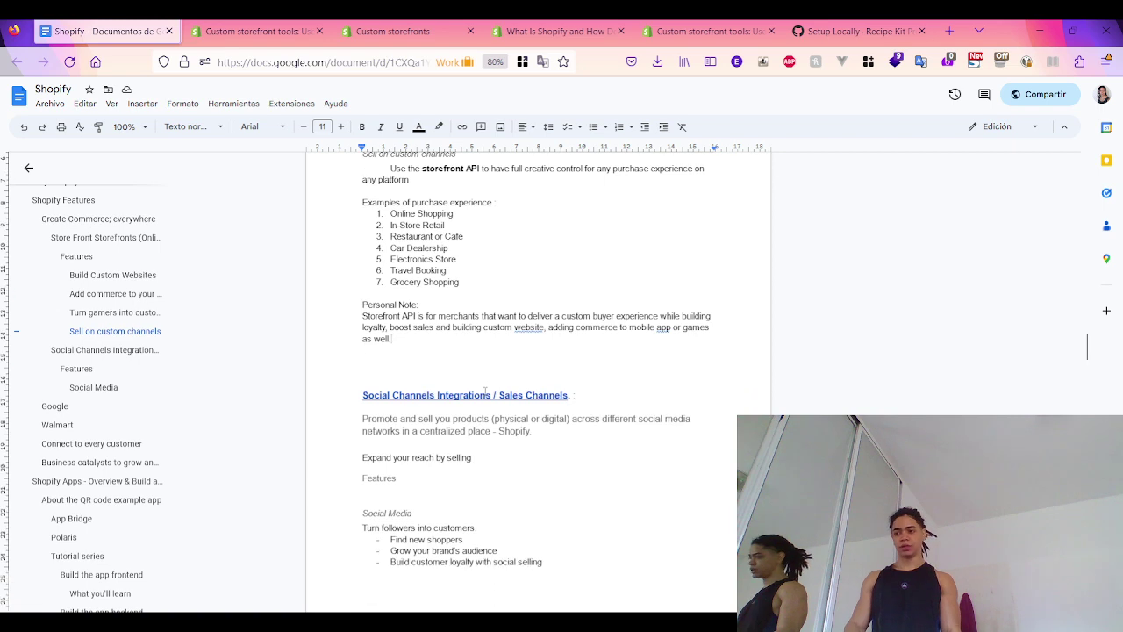
left_click(414, 354)
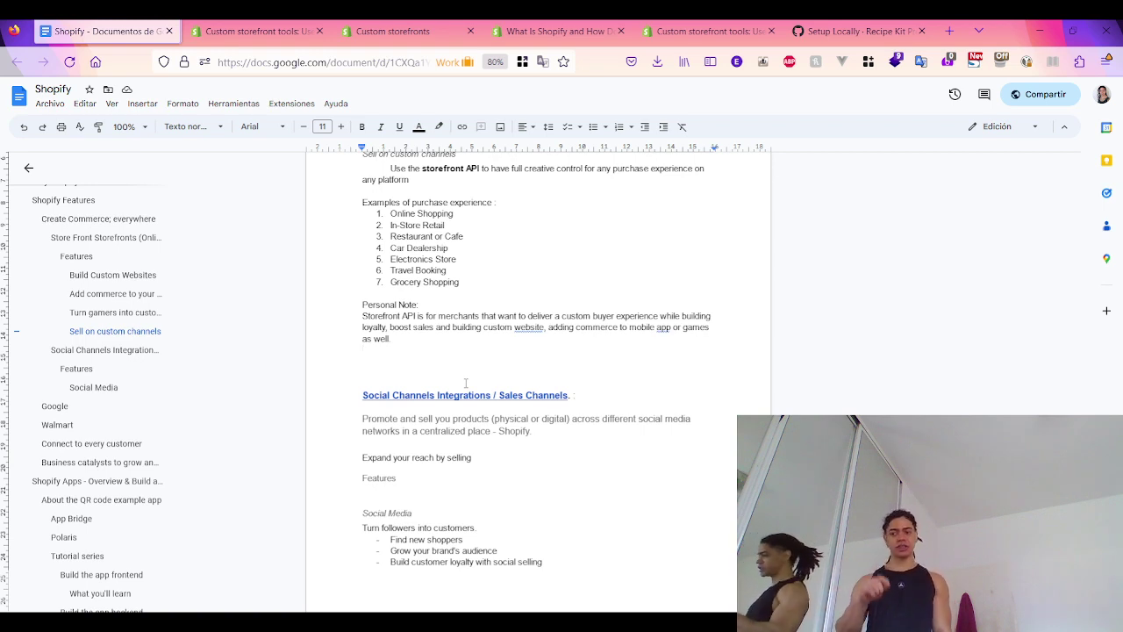
scroll(466, 384, "down", 3)
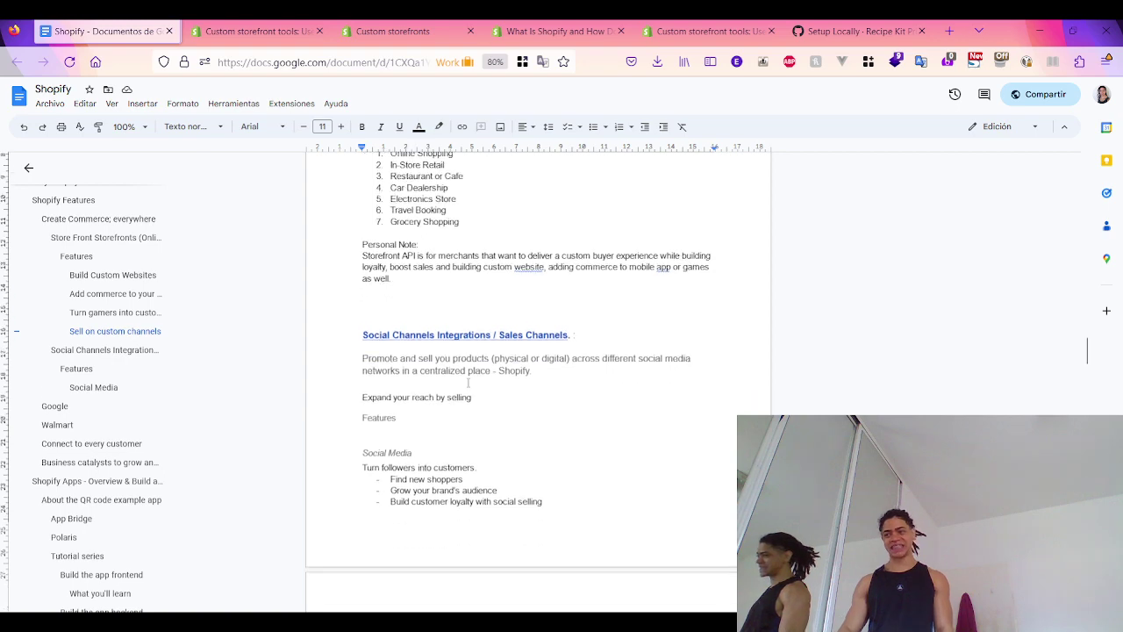
left_click(498, 290)
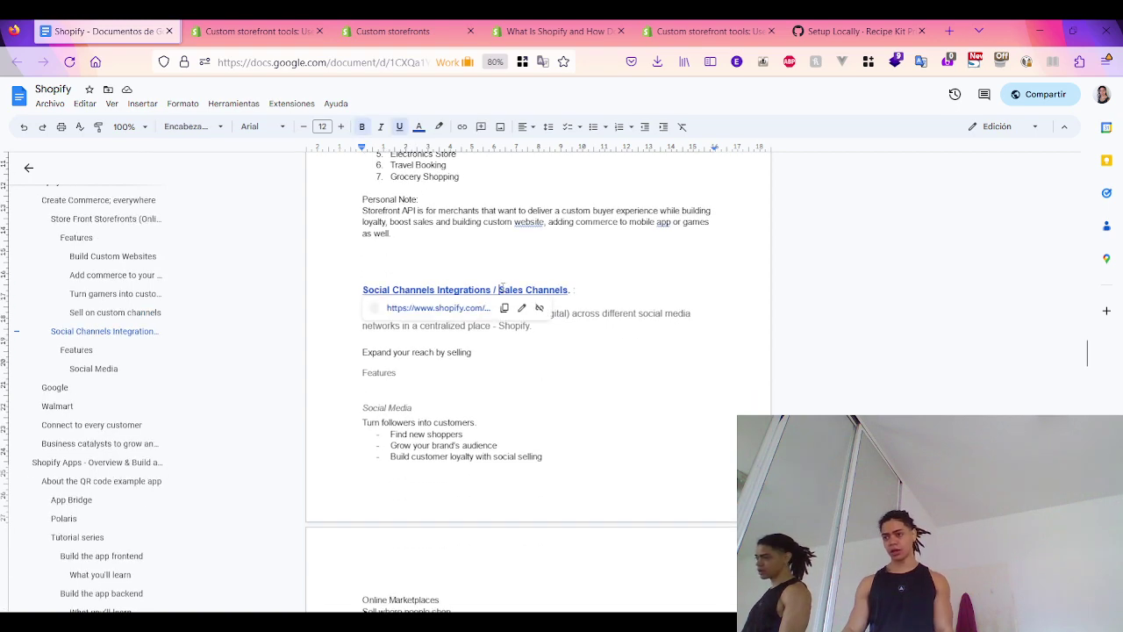
left_click(468, 317)
Close the first Custom storefront tools page, the Custom storefronts page and the What Is Shopify page
left_click(360, 30)
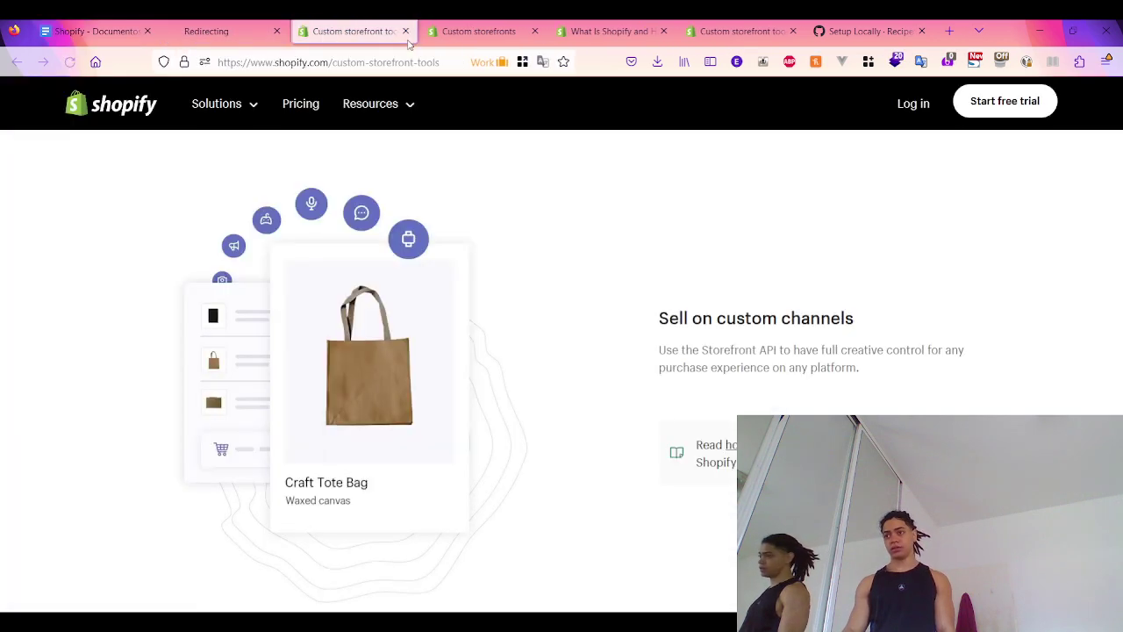
left_click(406, 31)
left_click(406, 32)
left_click(406, 31)
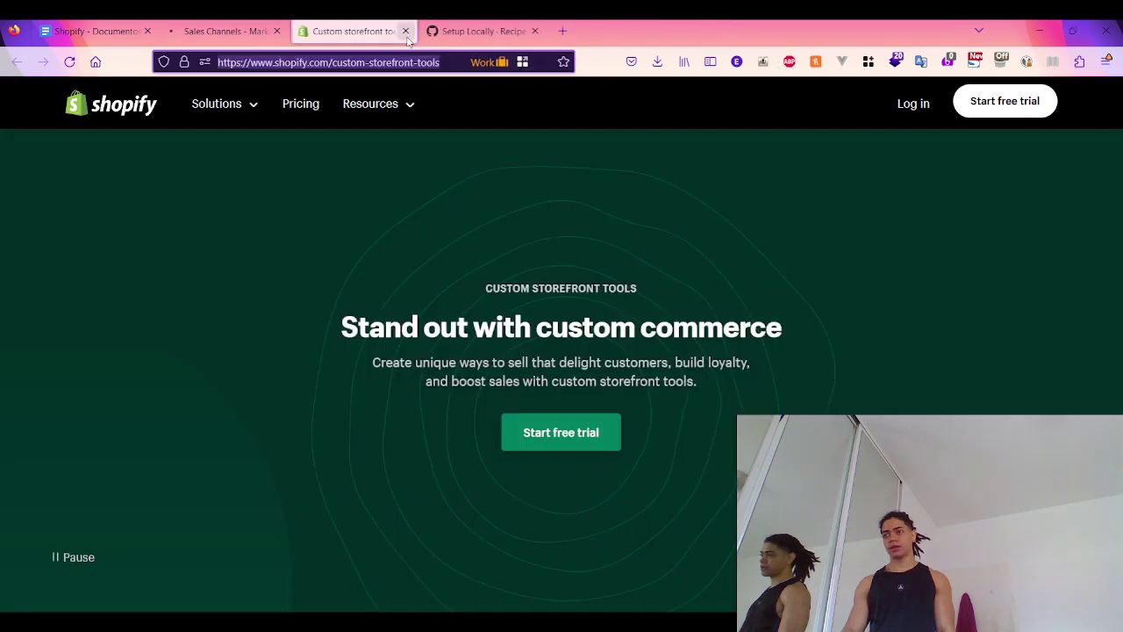
Read the introduction of Shopify's Sales Channels page and highlight the phrase "sales channels" in the sentence below "Expand your reach"
left_click(244, 34)
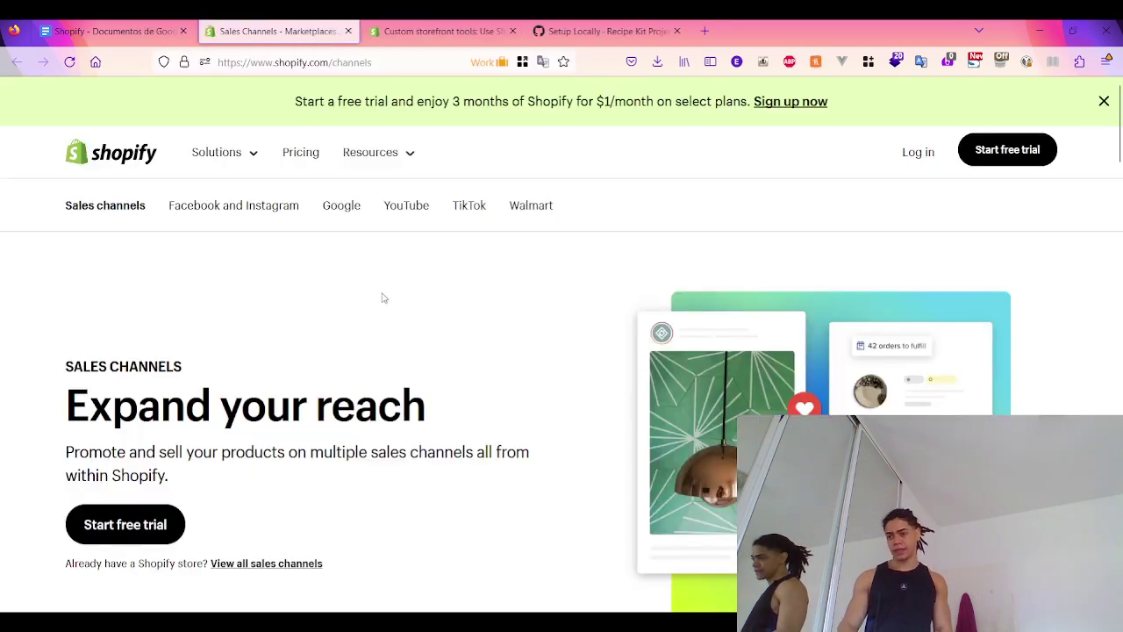
scroll(368, 303, "down", 2)
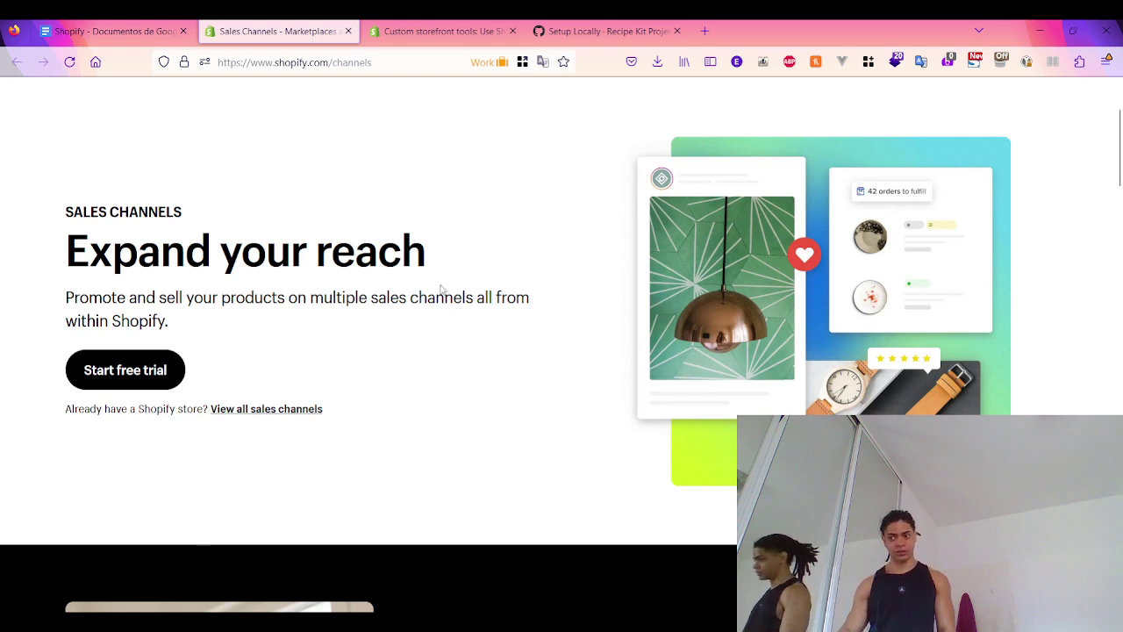
left_click_drag(373, 299, 473, 301)
left_click(472, 313)
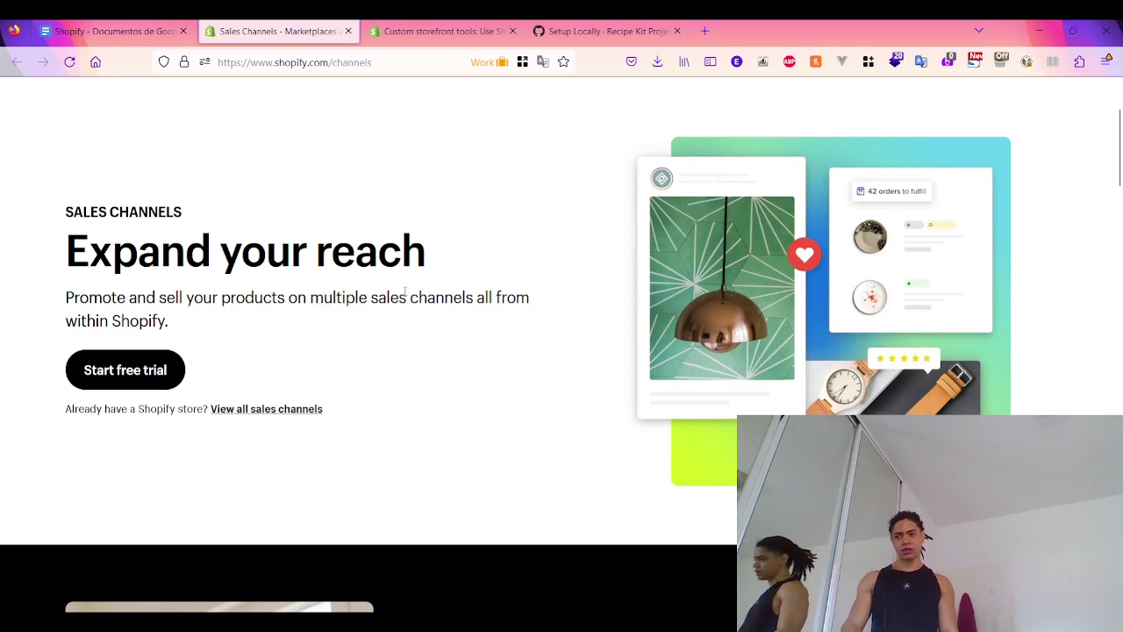
left_click_drag(405, 291, 474, 298)
left_click(363, 313)
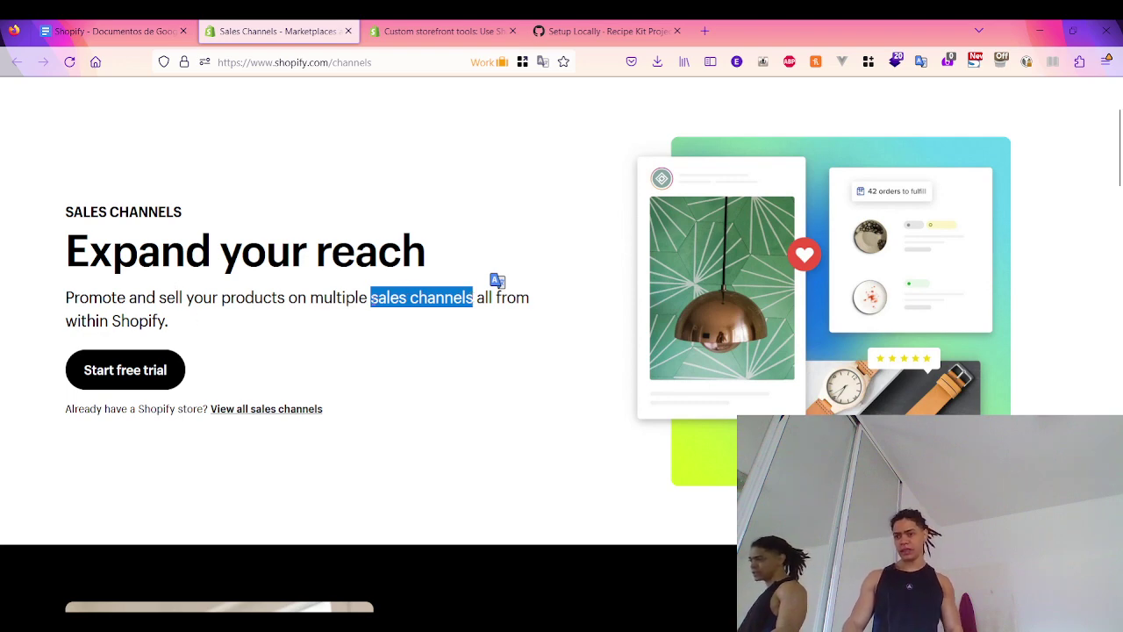
left_click(400, 317)
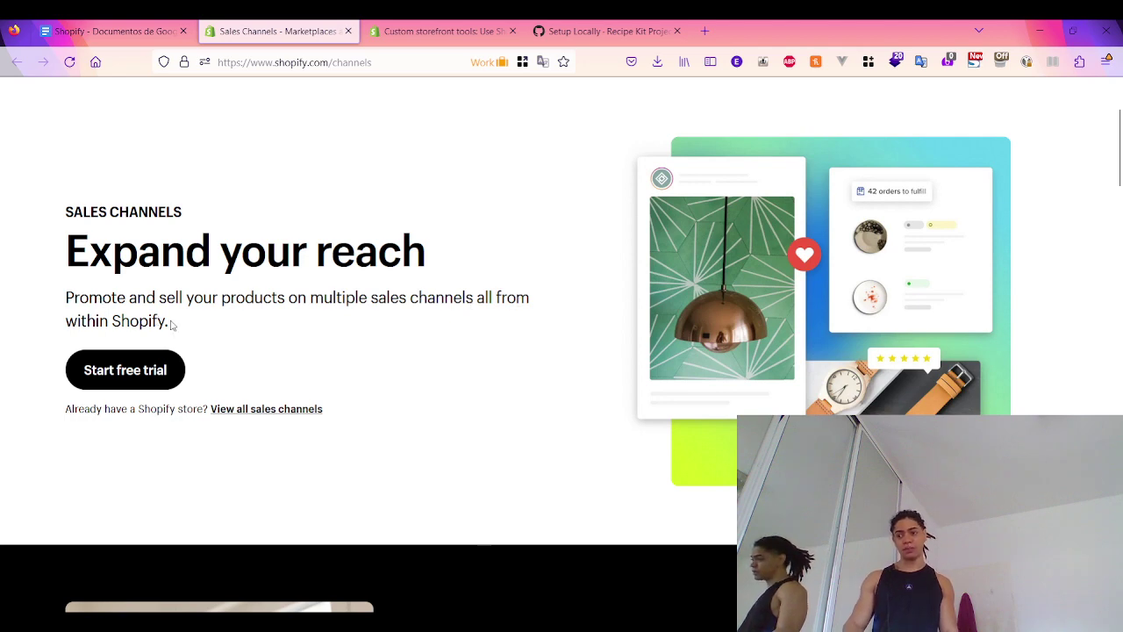
scroll(237, 318, "down", 1)
scroll(242, 317, "up", 1)
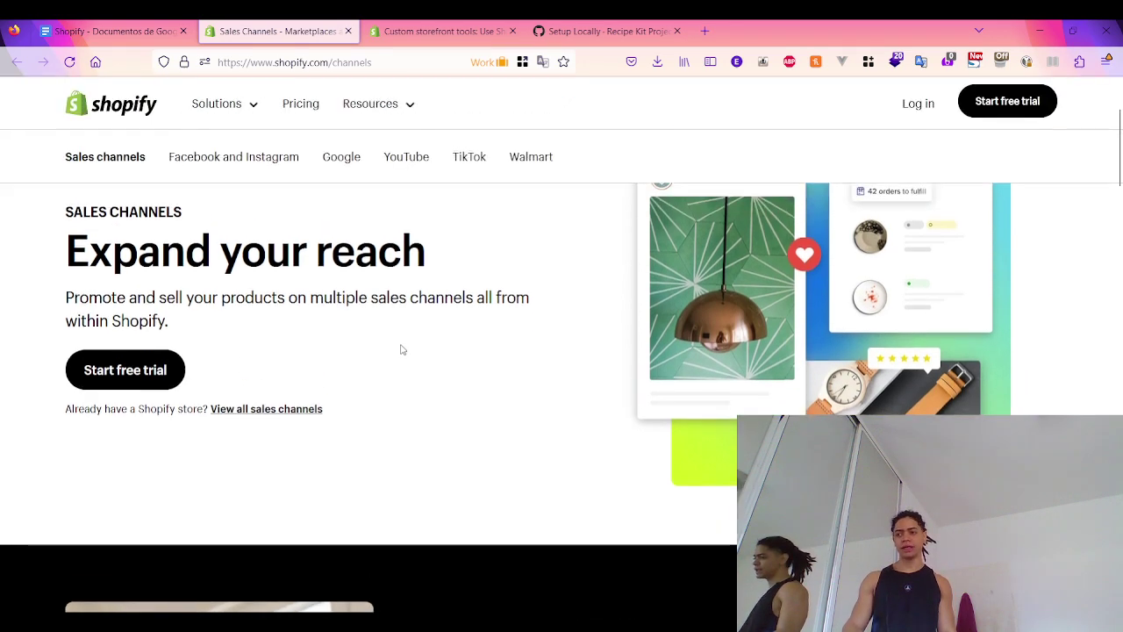
left_click_drag(373, 299, 475, 298)
left_click(378, 321)
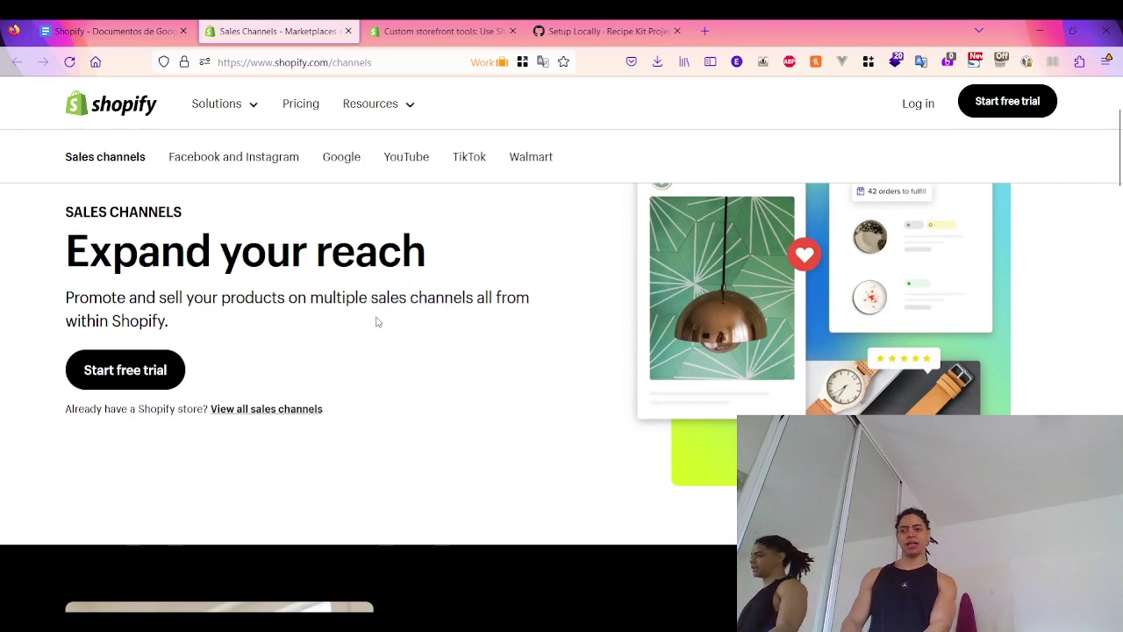
Open ChatGPT at chat.openai.com in a new tab and ask it for "sales channels examples"
key("ctrl+t")
type("chat.openai.com/")
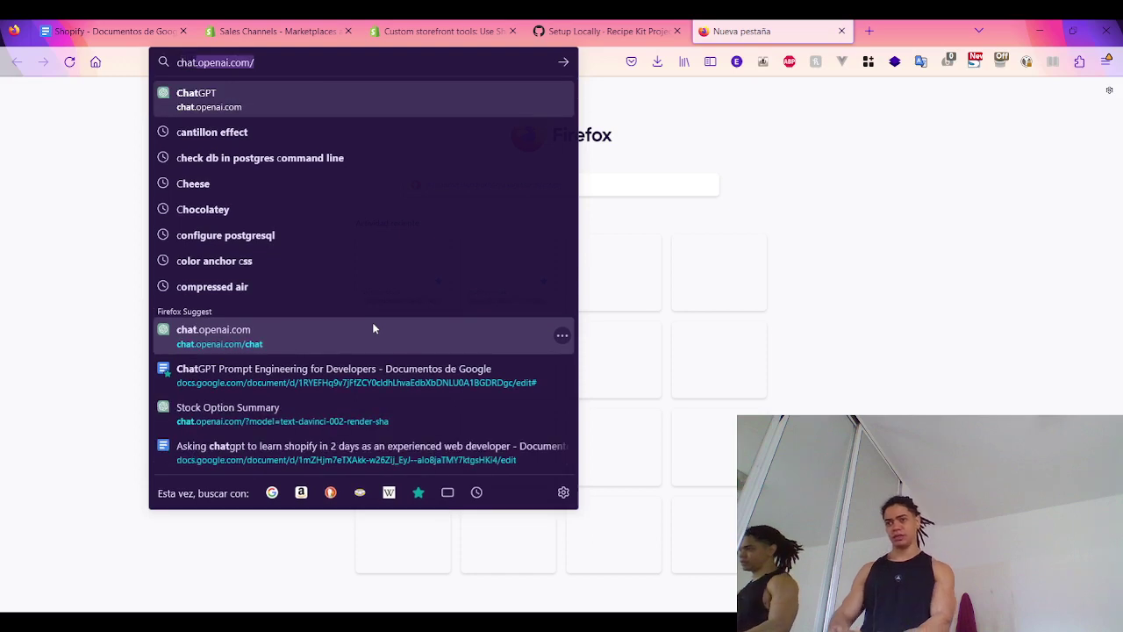
key("Return")
key("Return")
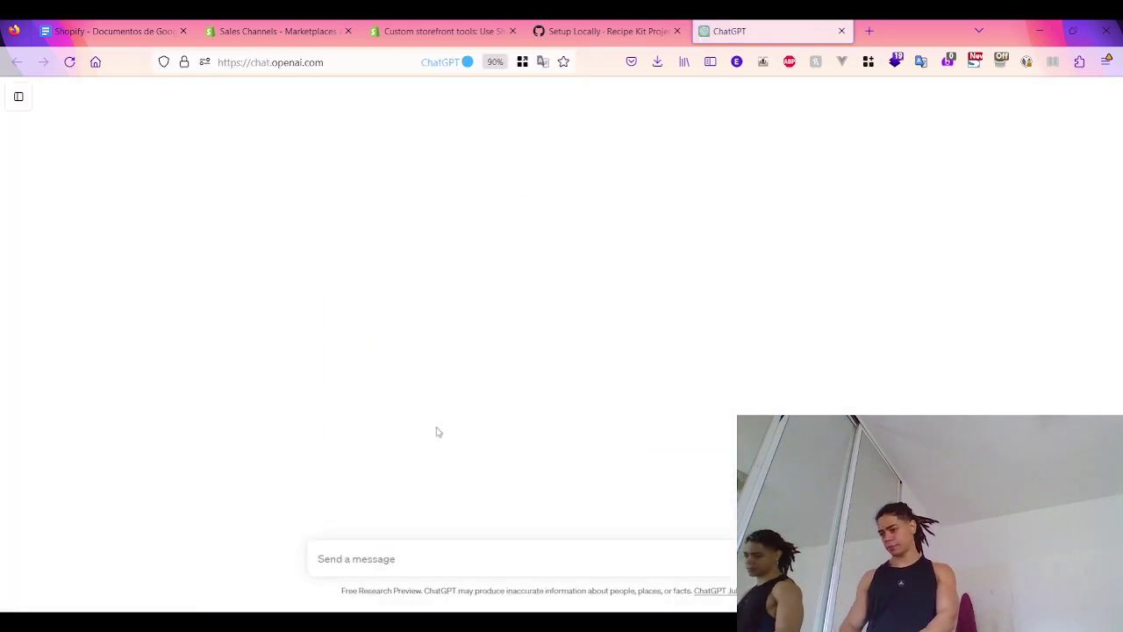
type("sales channels")
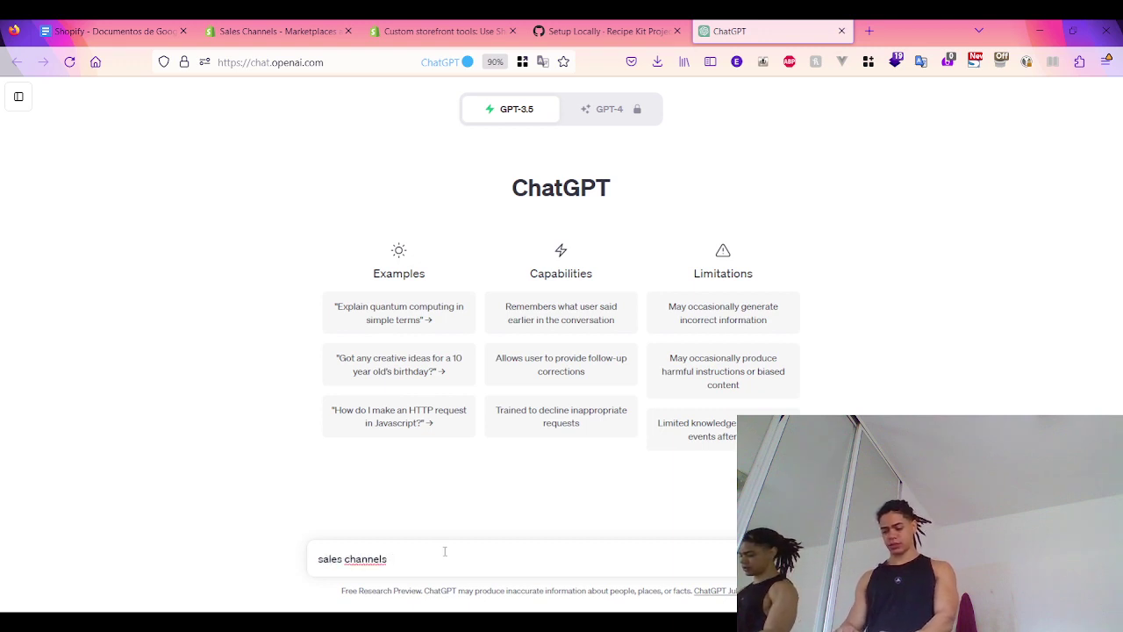
type(" examples")
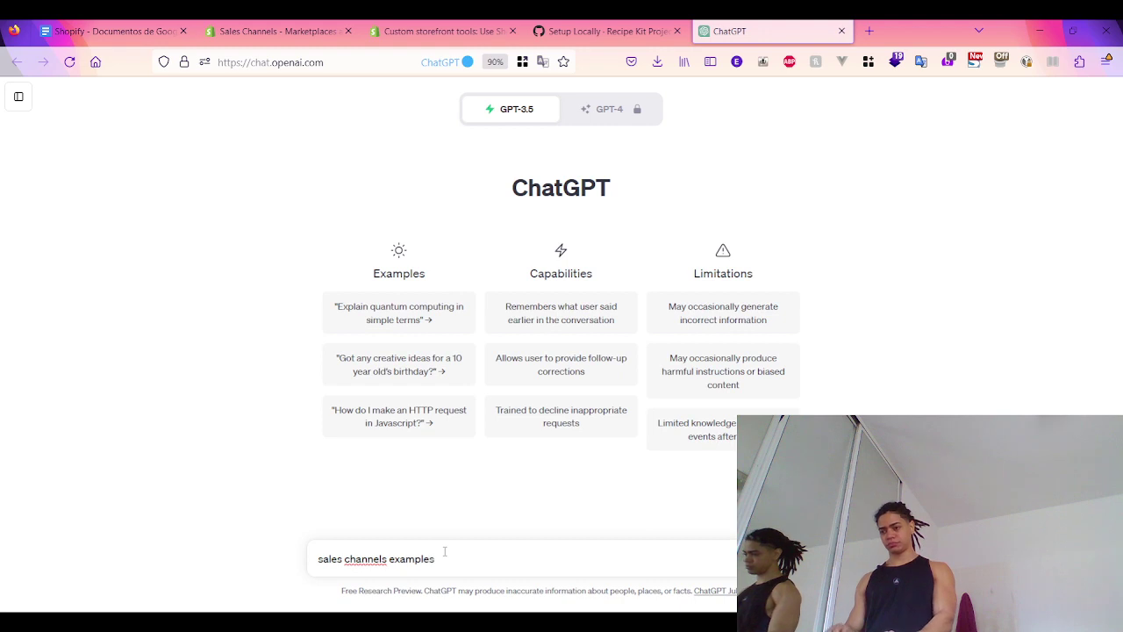
key("Return")
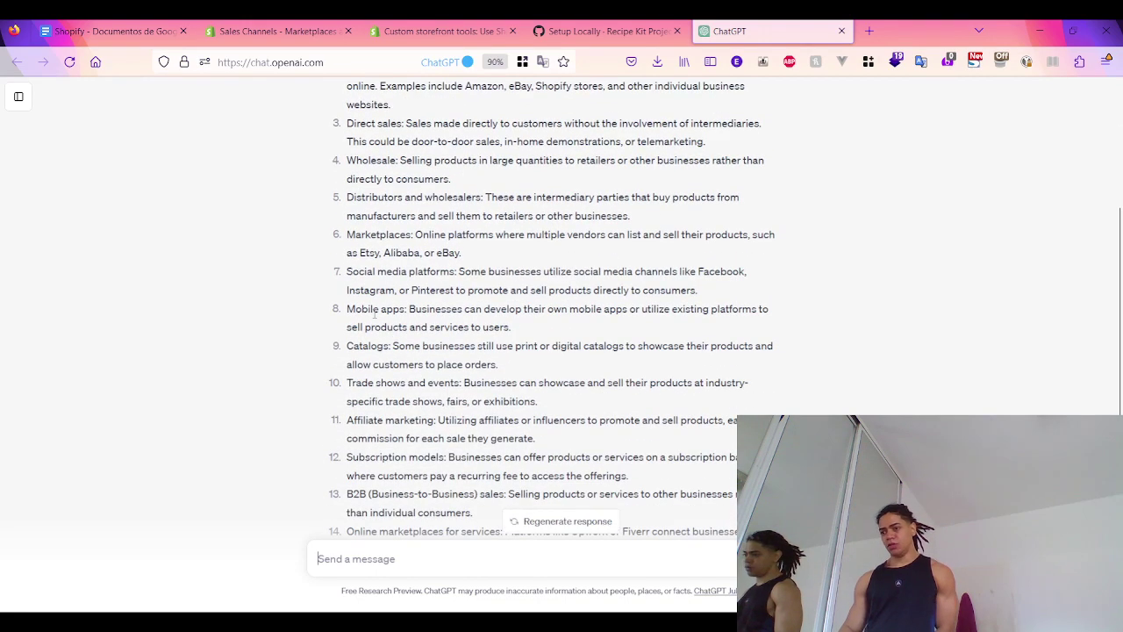
Read the sales channel examples through to the closing paragraph and highlight "maximize reach" in its last visible line
scroll(379, 356, "down", 2)
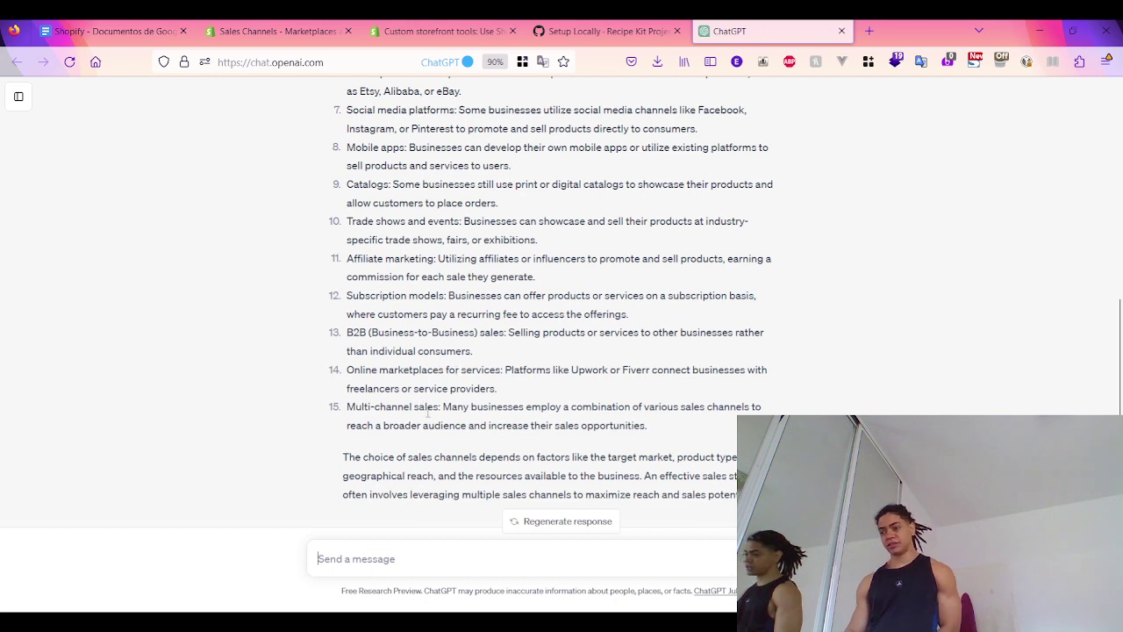
scroll(410, 400, "down", 1)
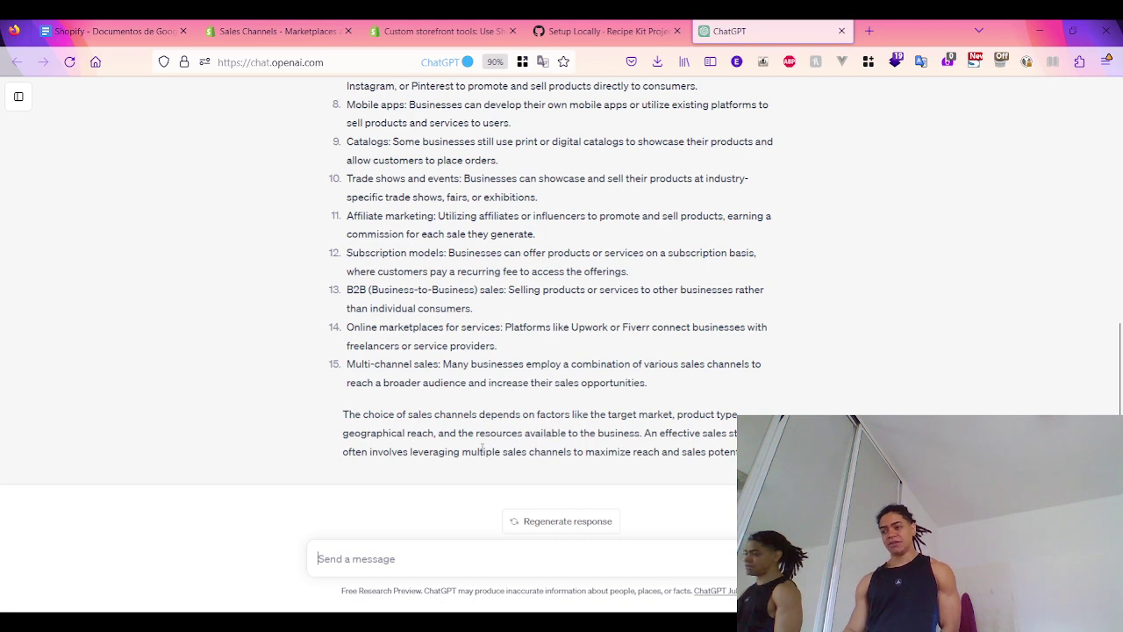
left_click_drag(462, 452, 674, 452)
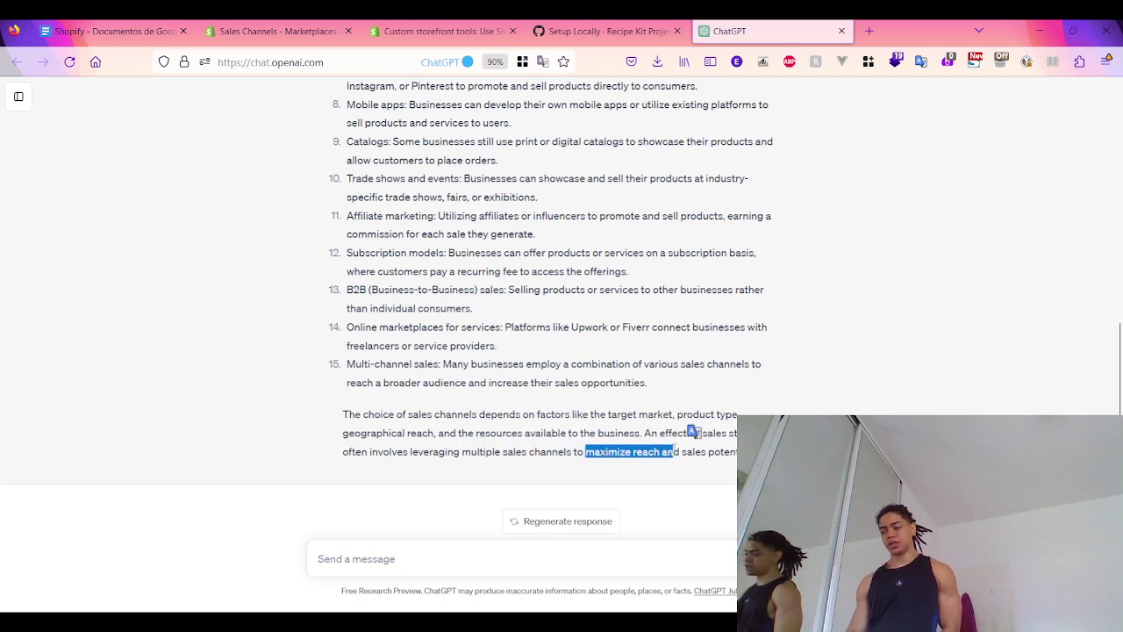
left_click(706, 450)
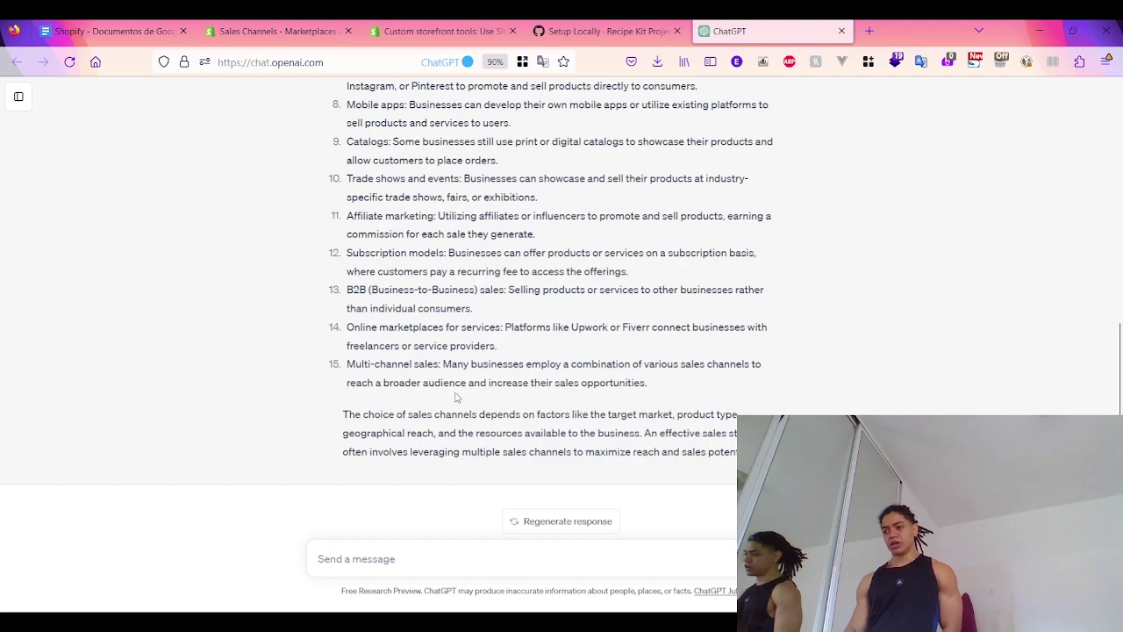
Review the ChatGPT answer again from its start and highlight "leveraging multiple sales channels to maximize reach" in the closing paragraph
scroll(420, 358, "up", 5)
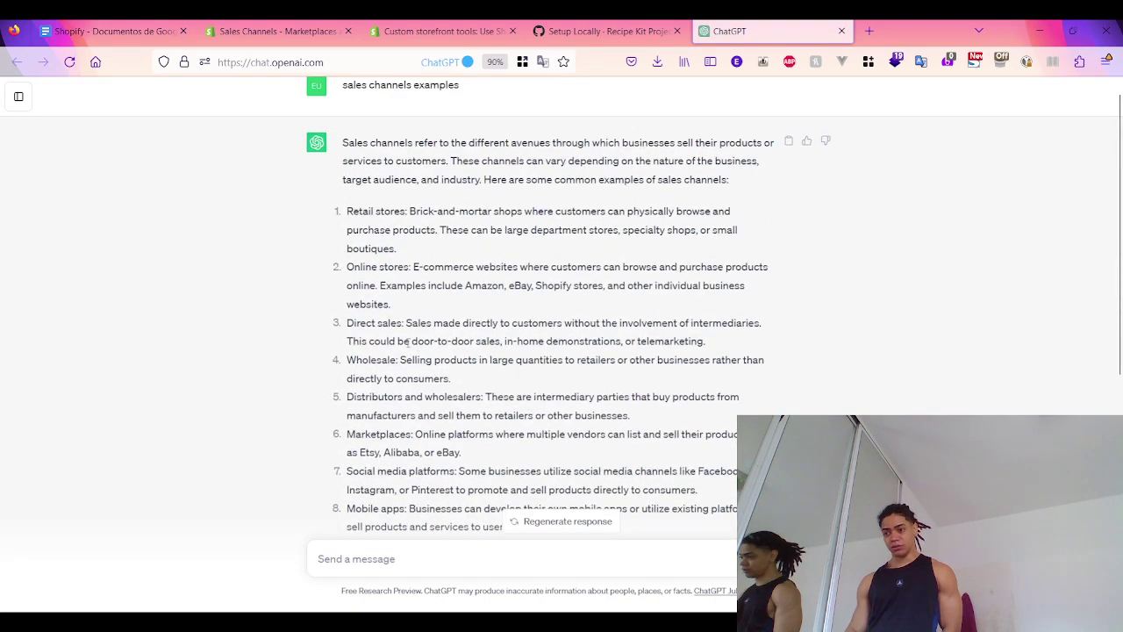
scroll(407, 340, "down", 2)
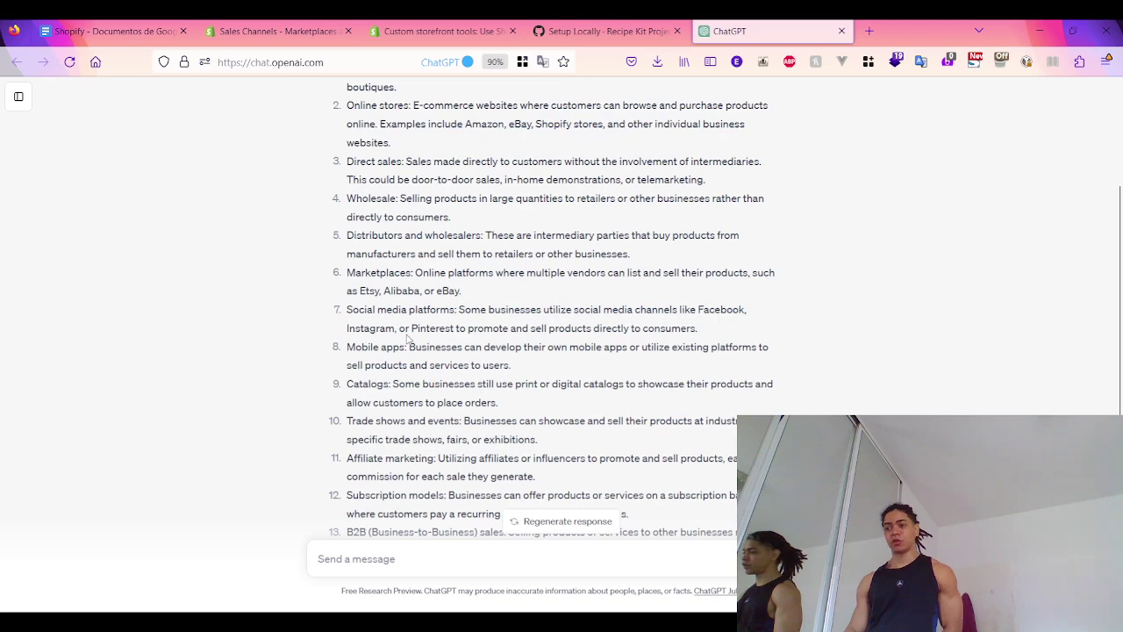
scroll(409, 341, "down", 1)
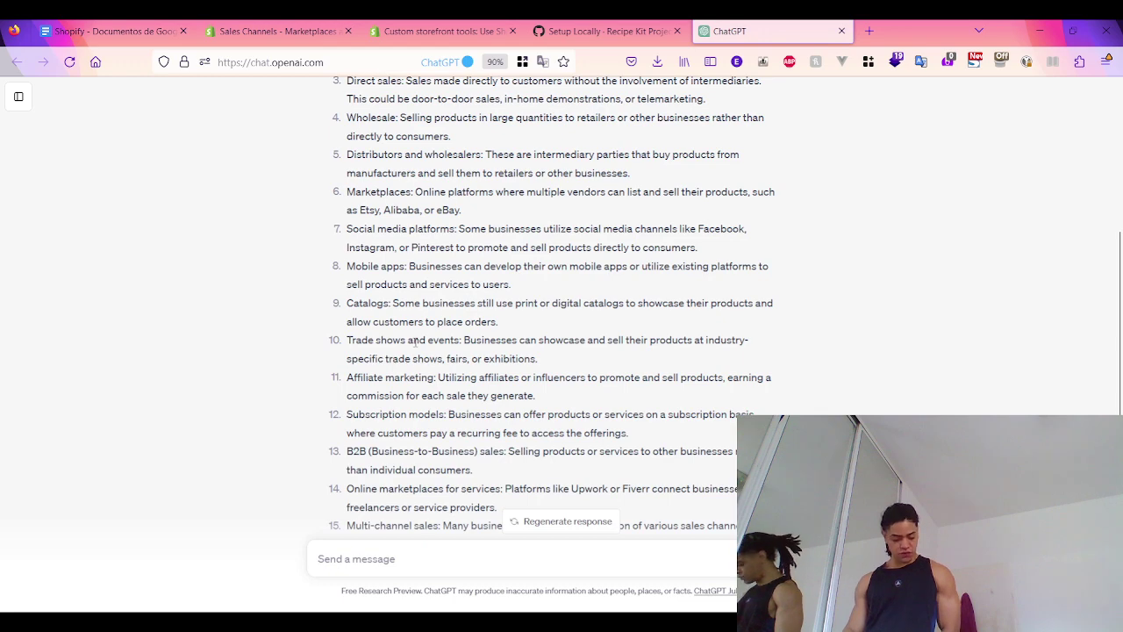
scroll(416, 342, "down", 2)
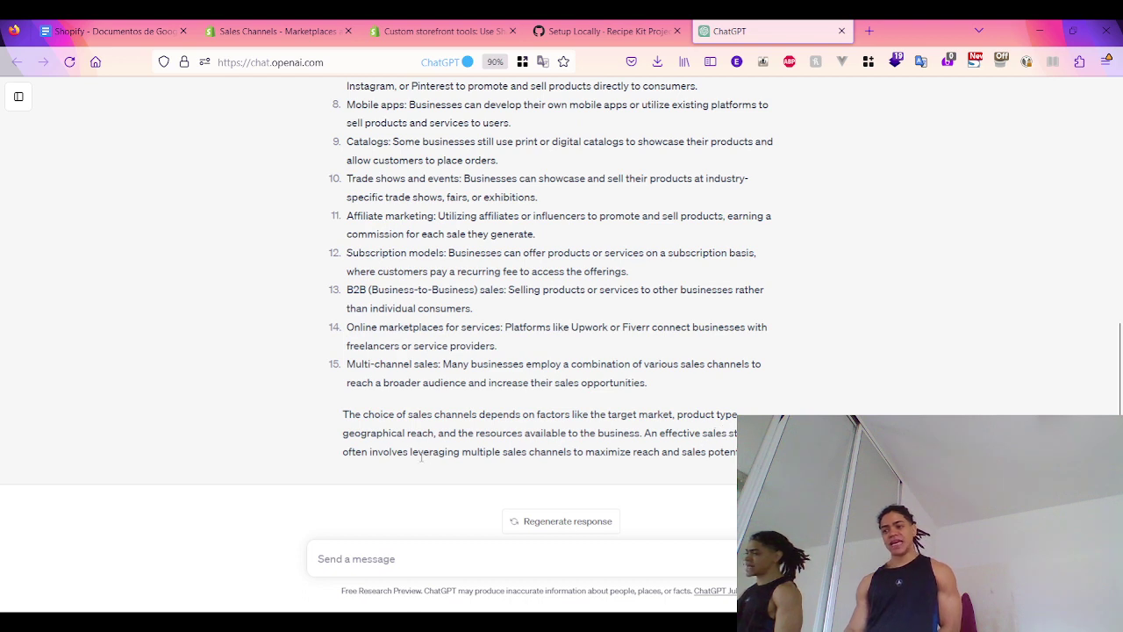
left_click_drag(413, 453, 660, 453)
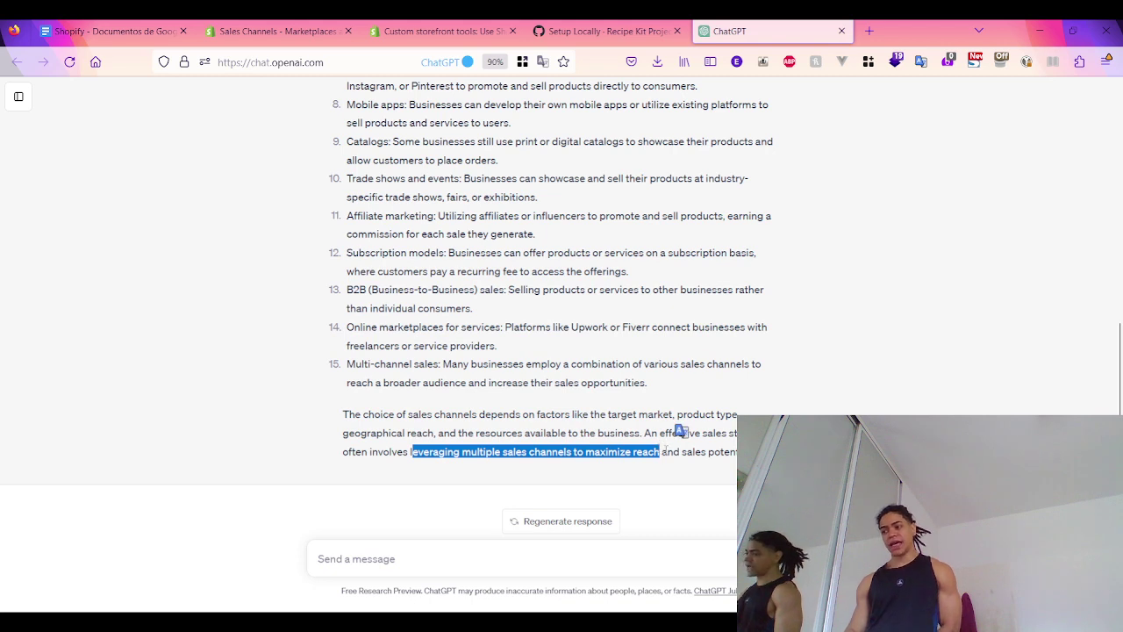
left_click(681, 432)
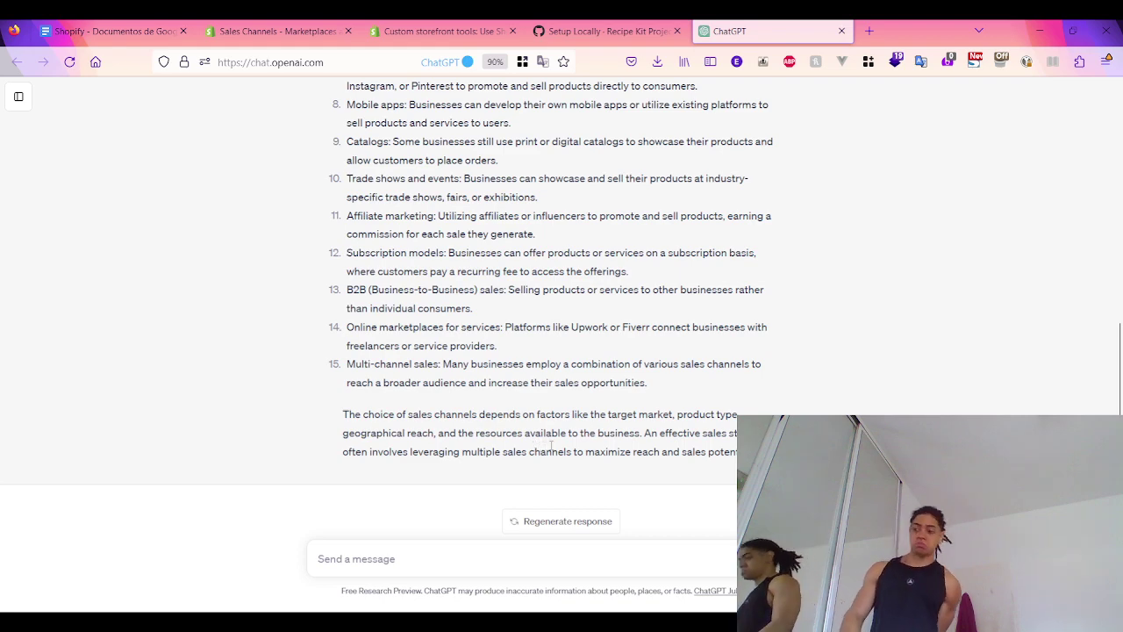
scroll(474, 400, "up", 5)
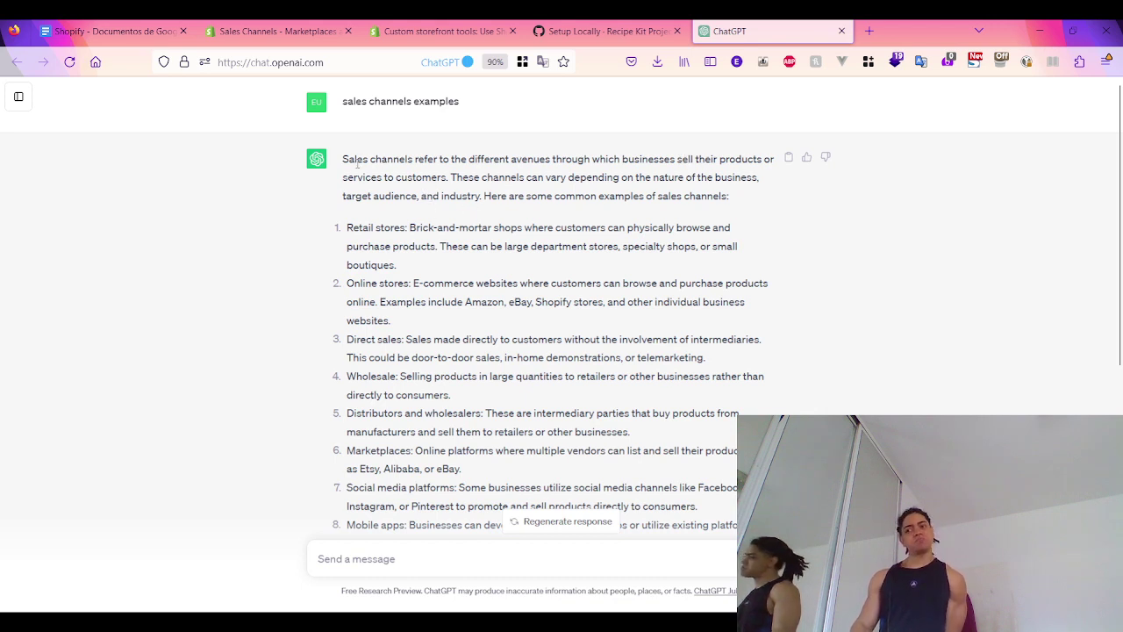
Highlight "Sales channels refer to the different avenues" in the ChatGPT answer and return to Shopify's Sales Channels page
left_click_drag(343, 159, 556, 160)
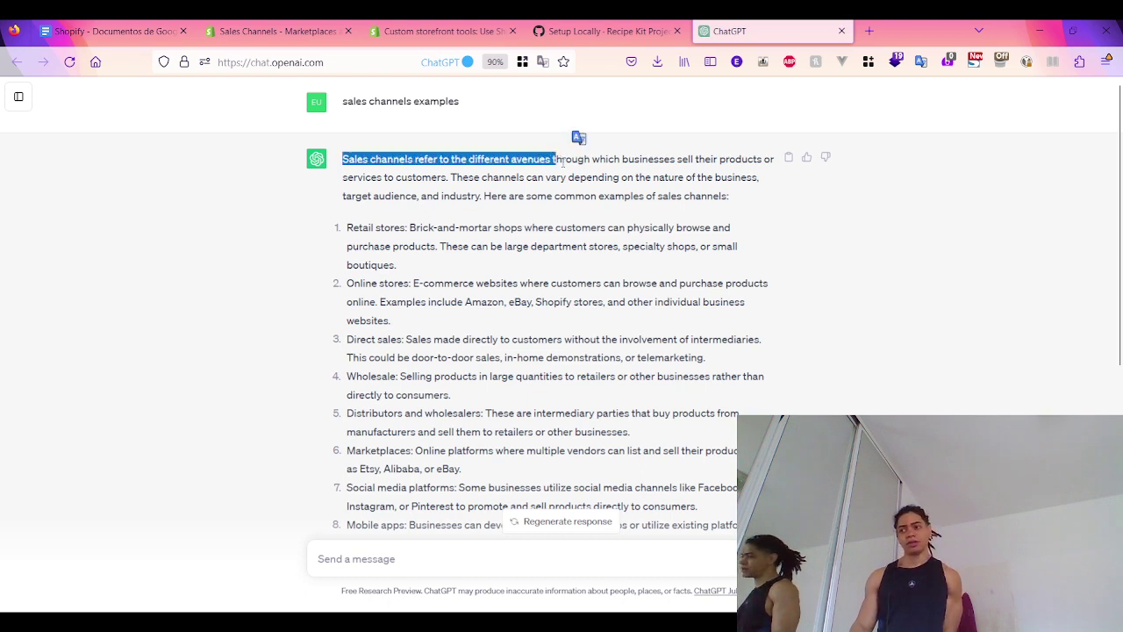
left_click(559, 168)
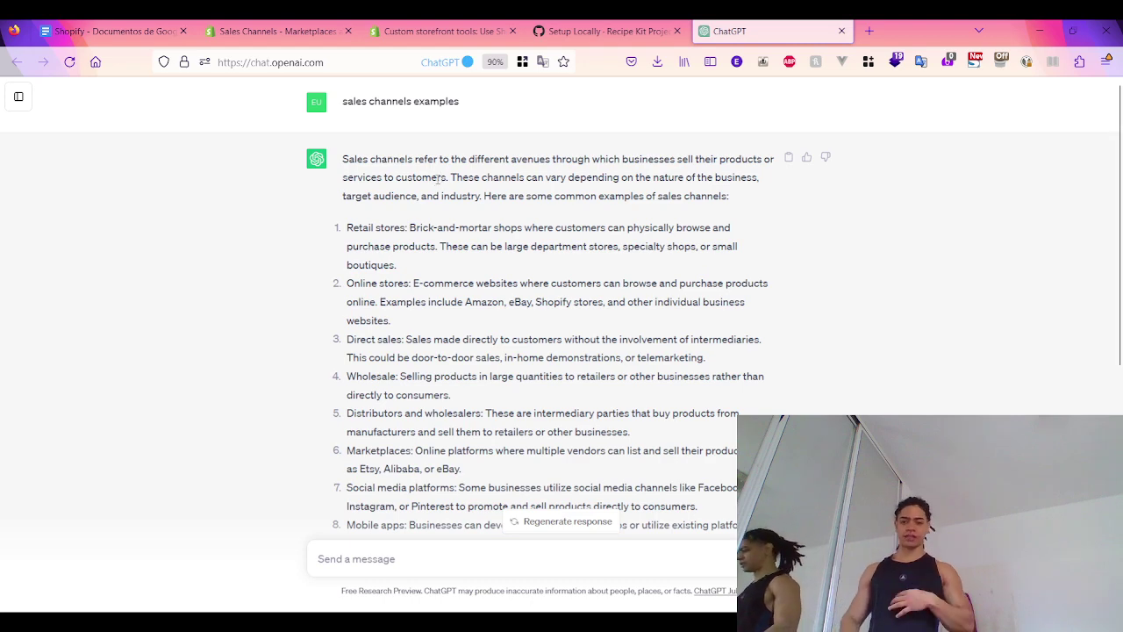
left_click(597, 31)
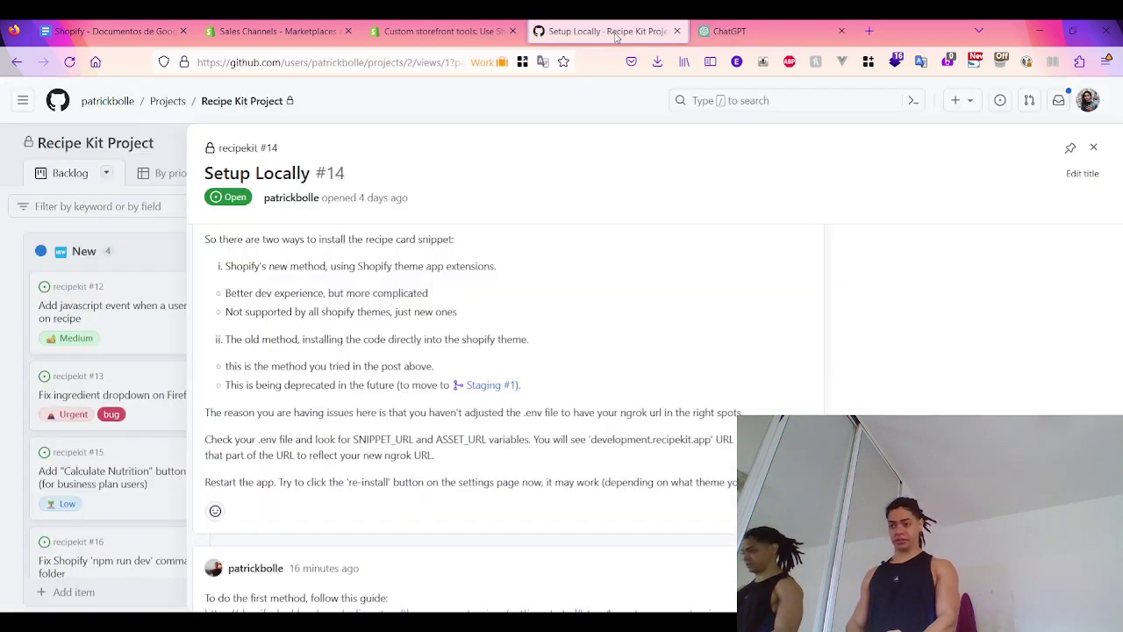
left_click(395, 33)
left_click(263, 35)
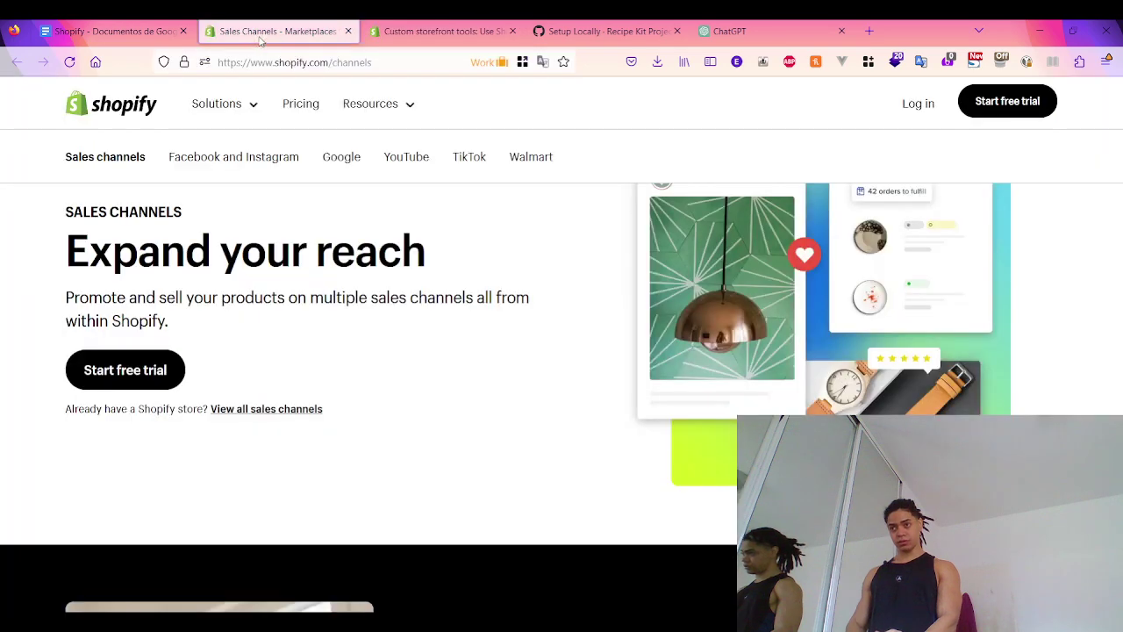
In the Google Docs Shopify notes, add the line "Sales Channels Definition :" below the paragraph on promoting products across social media networks
left_click(132, 32)
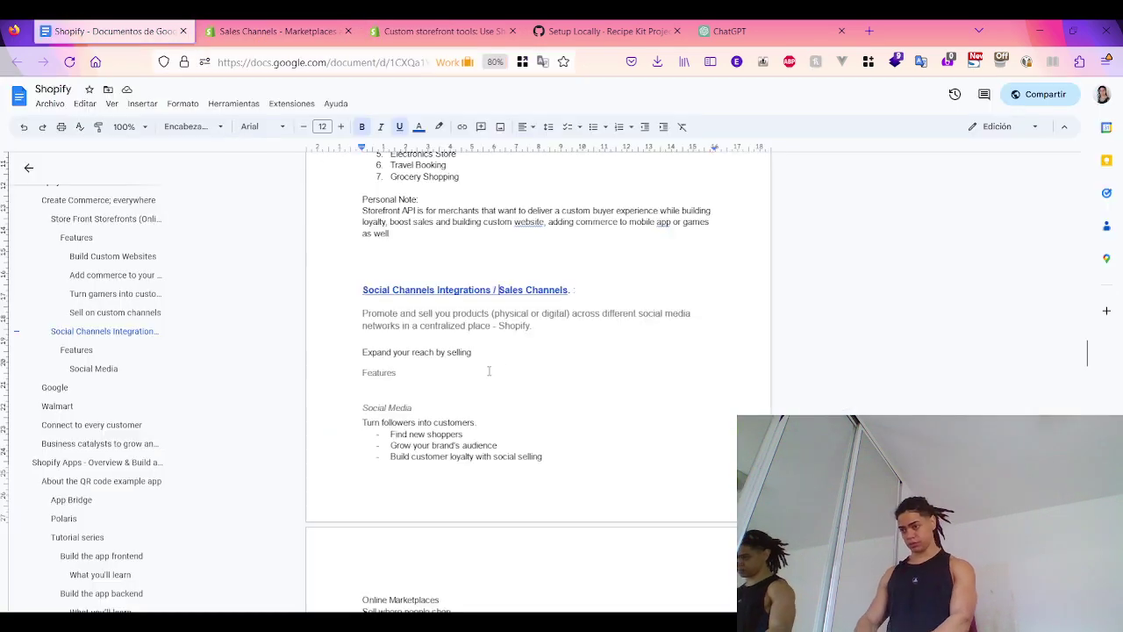
left_click(565, 325)
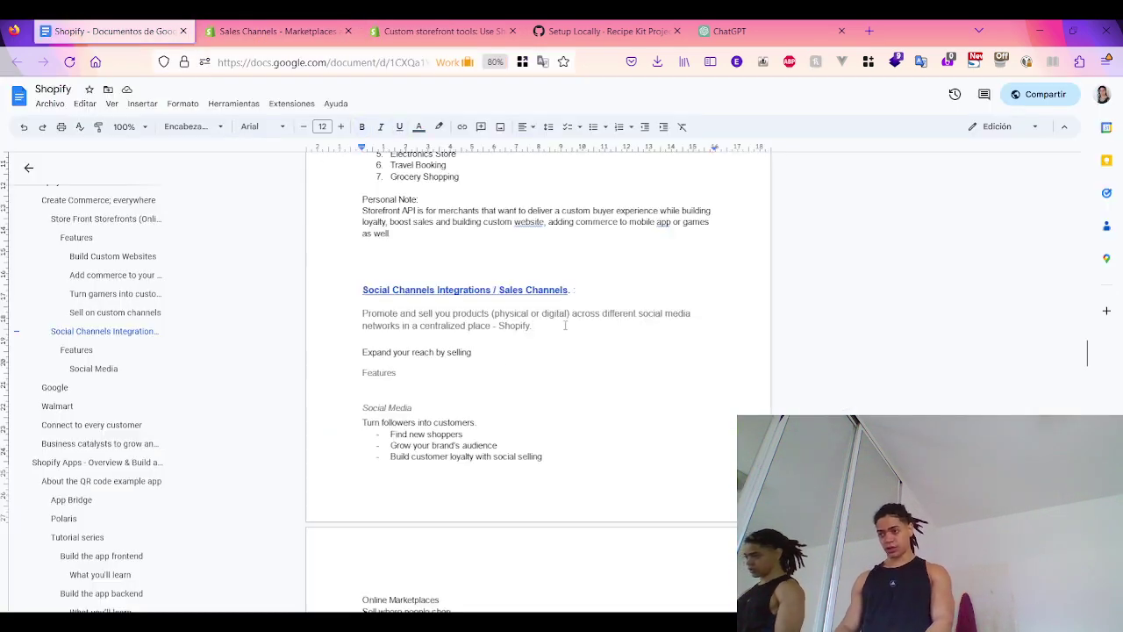
key("Return")
type("Sal")
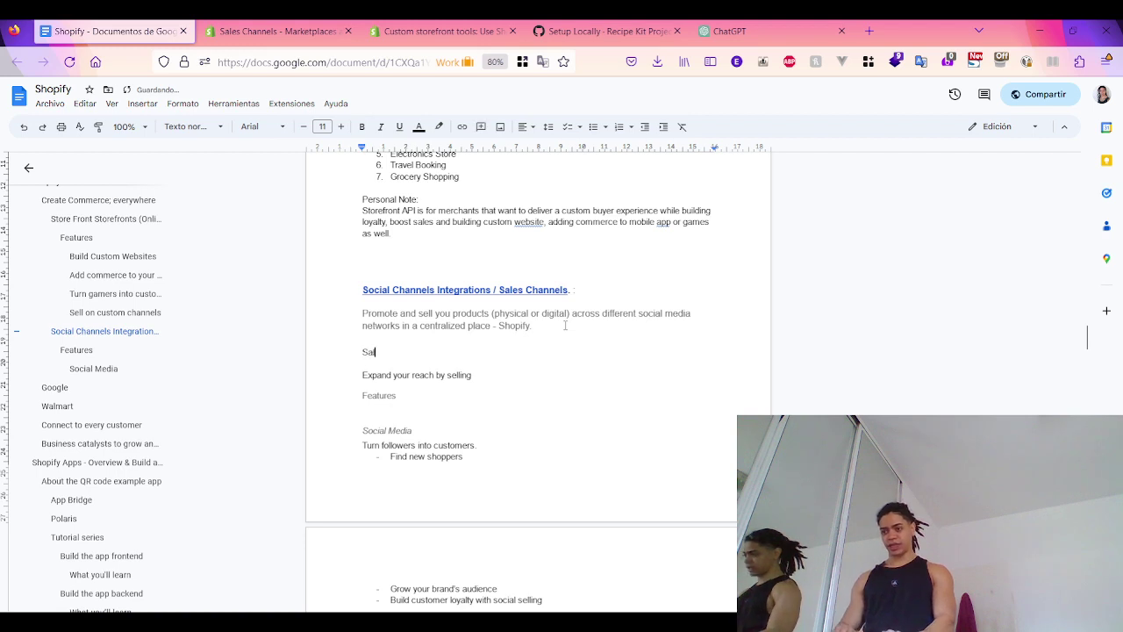
type("es Chan")
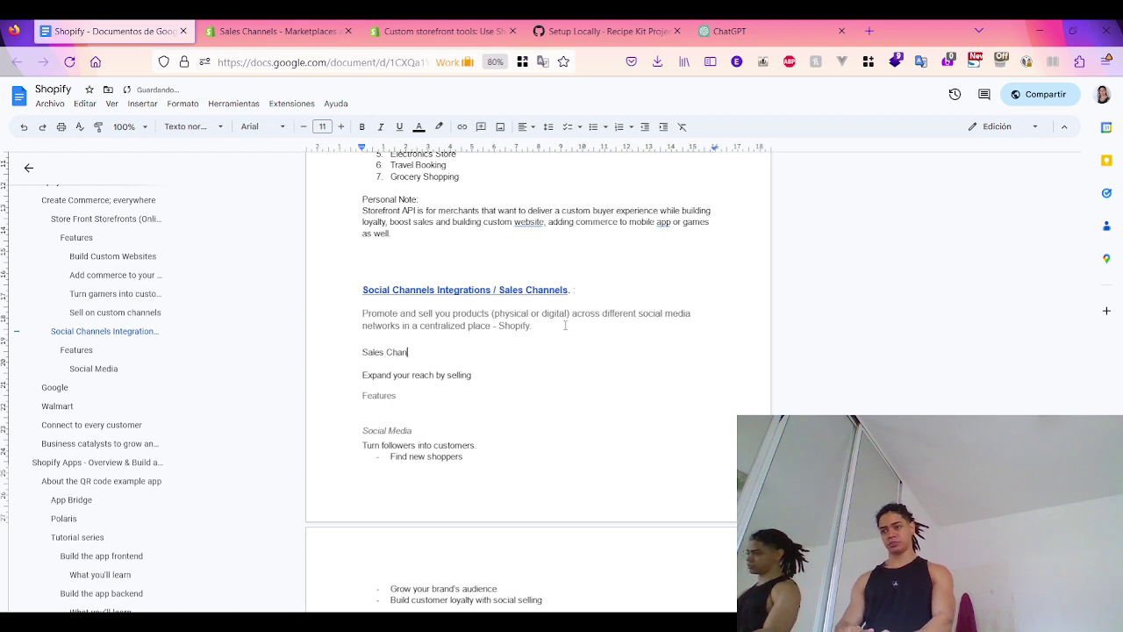
type("nels")
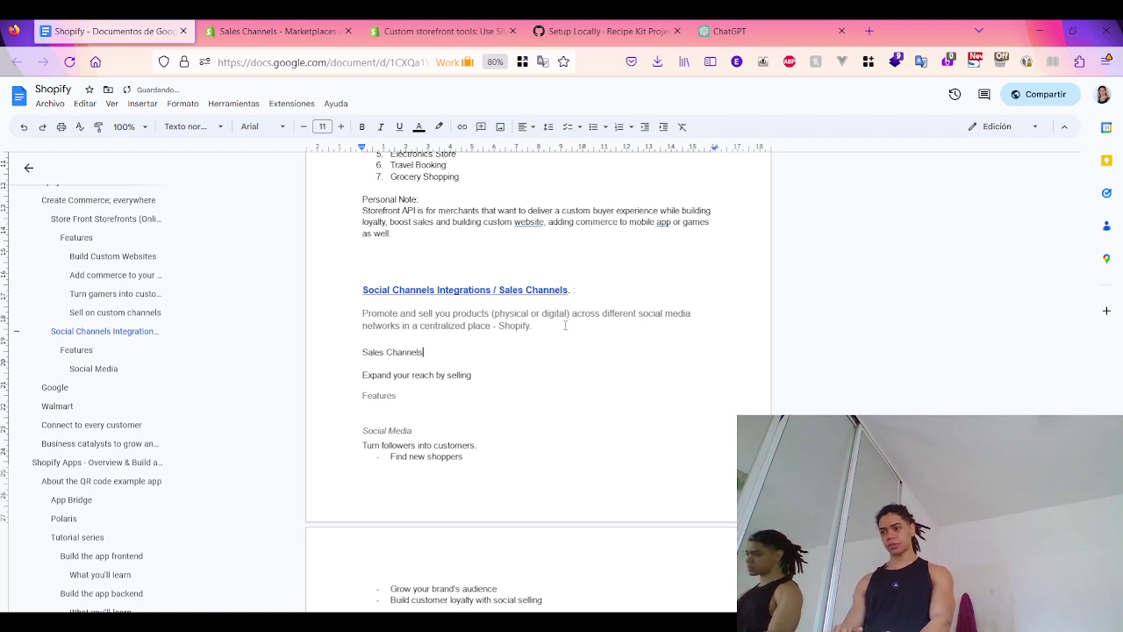
type(" Definiti")
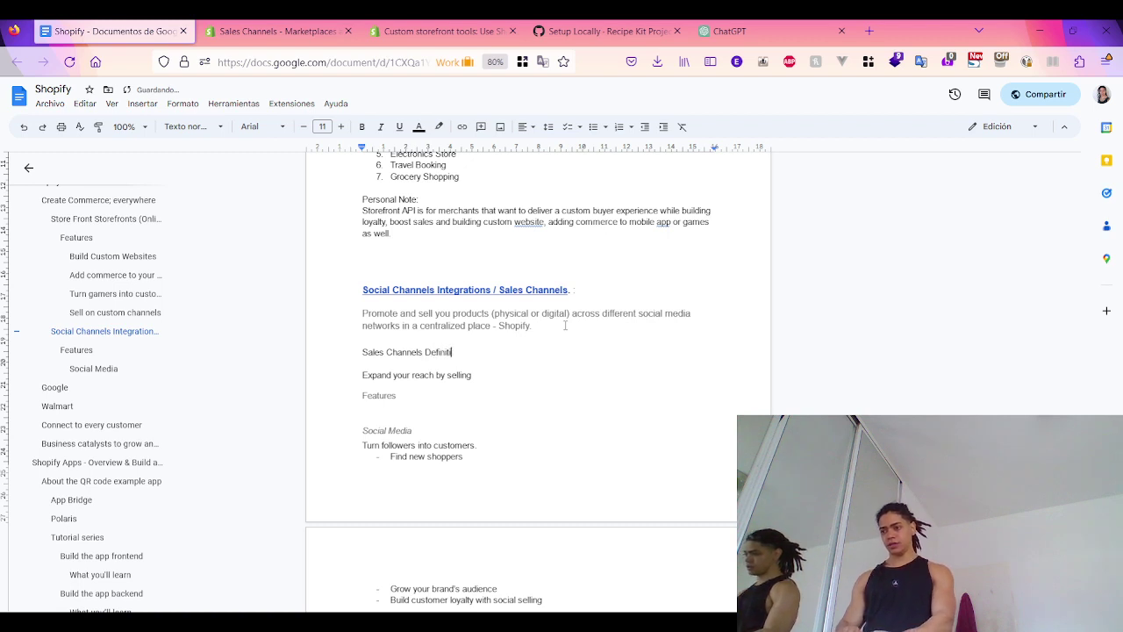
type("on :")
key("Escape")
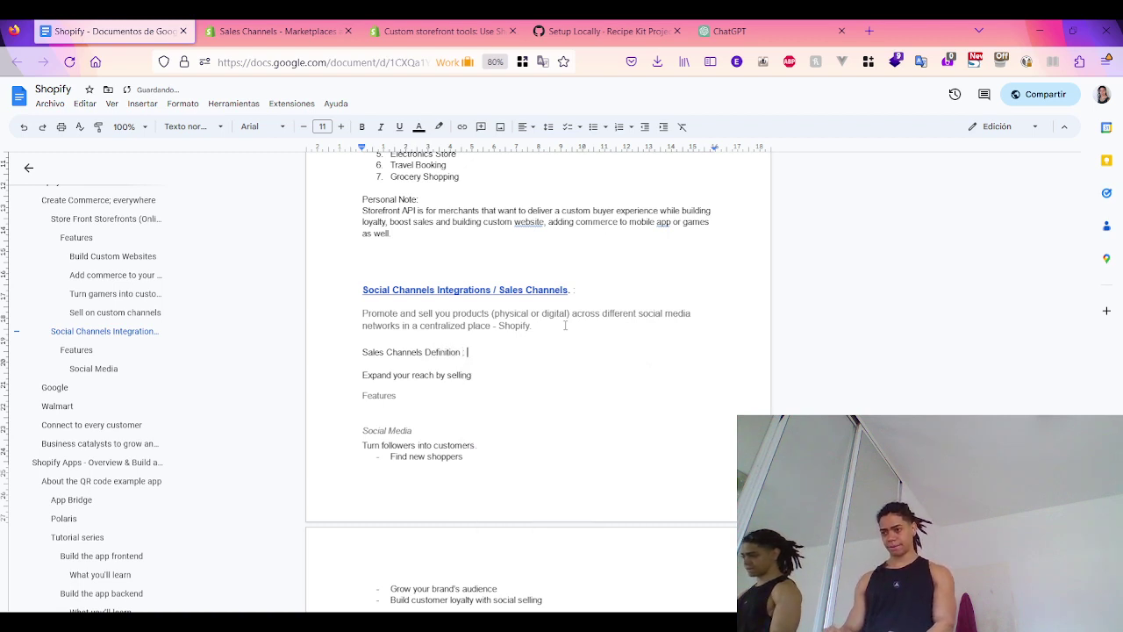
key("Return")
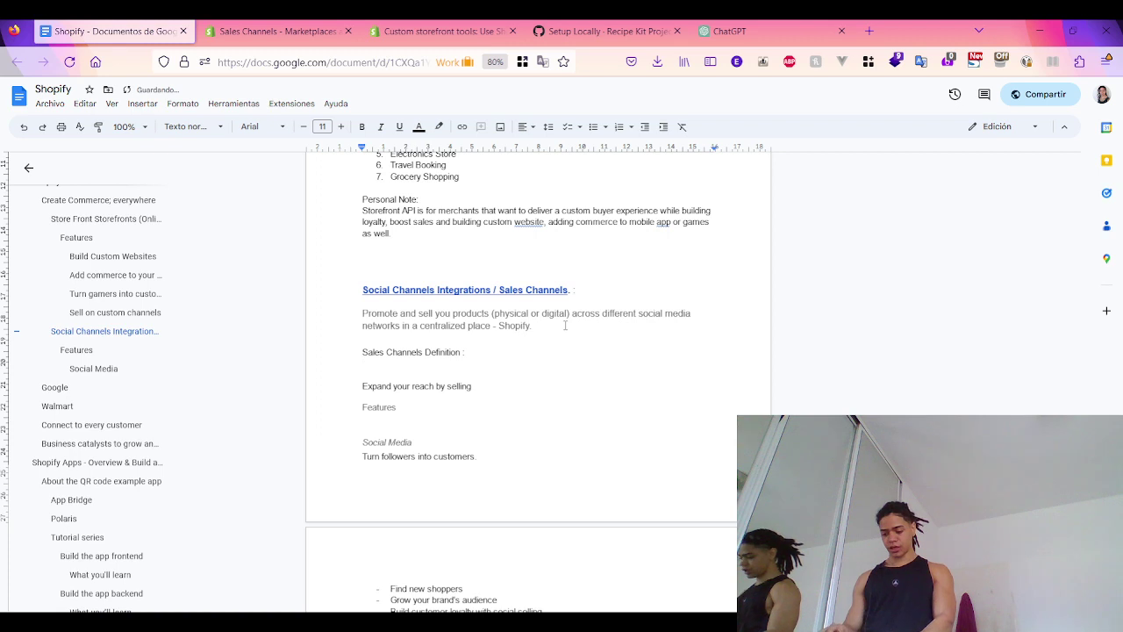
Begin the definition on the line below its label with "They're different channels"
type("Are")
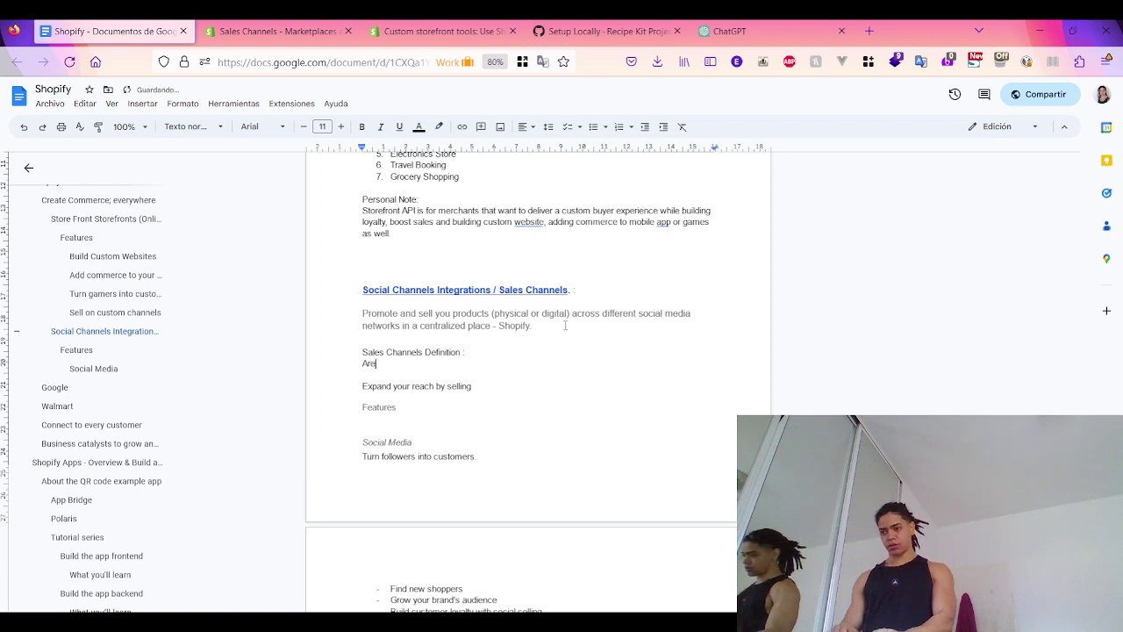
key("BackSpace")
key("BackSpace")
type("They")
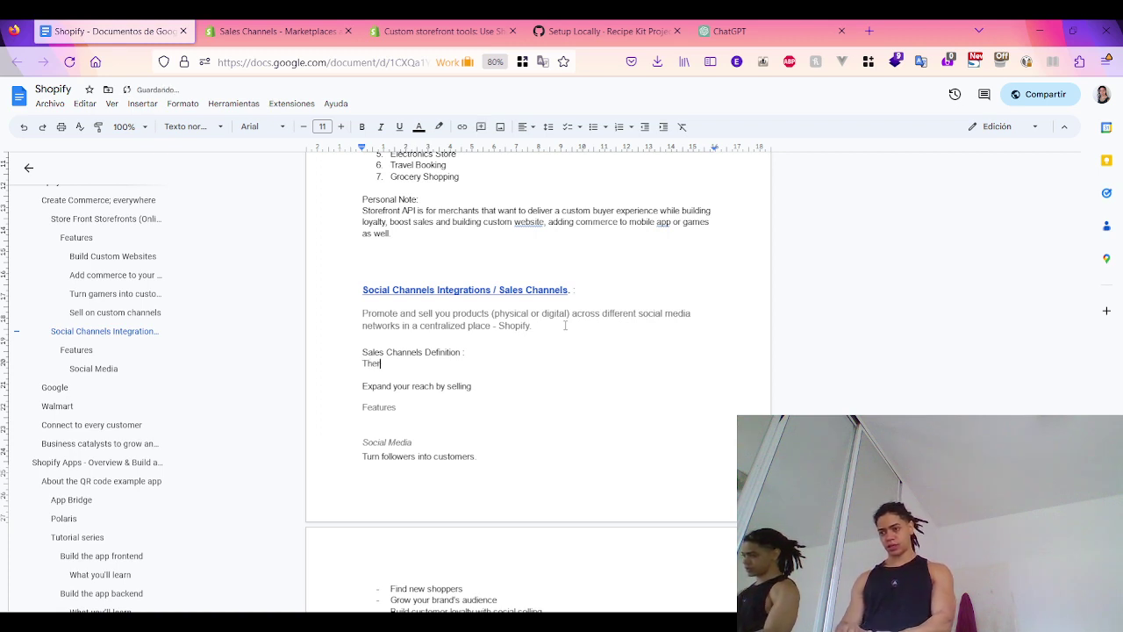
type("'r")
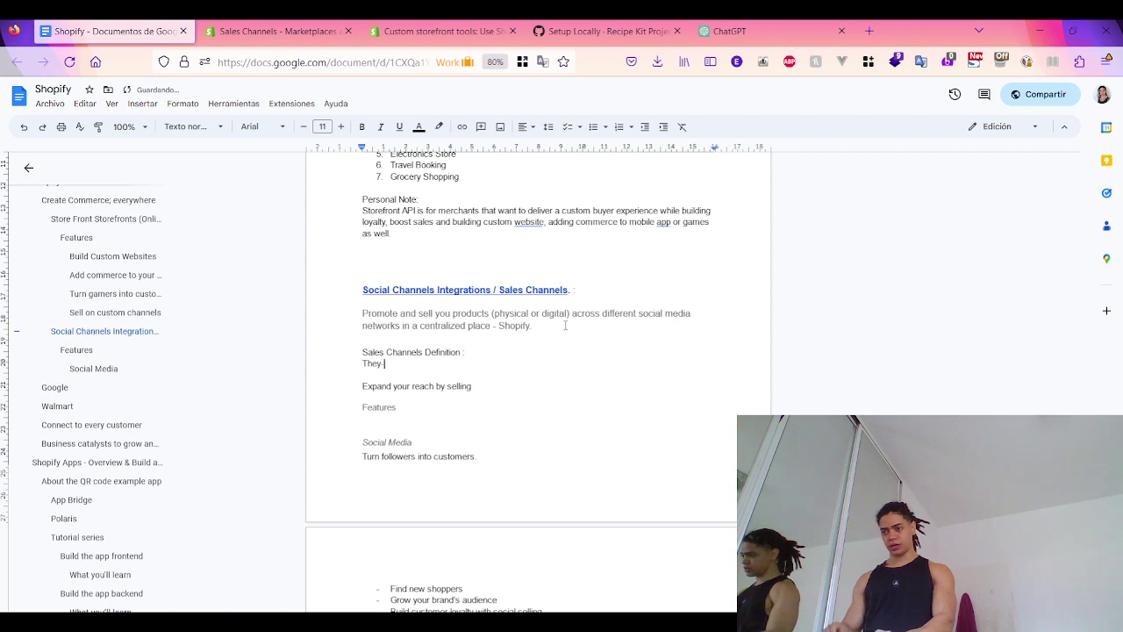
key("BackSpace")
key("BackSpace")
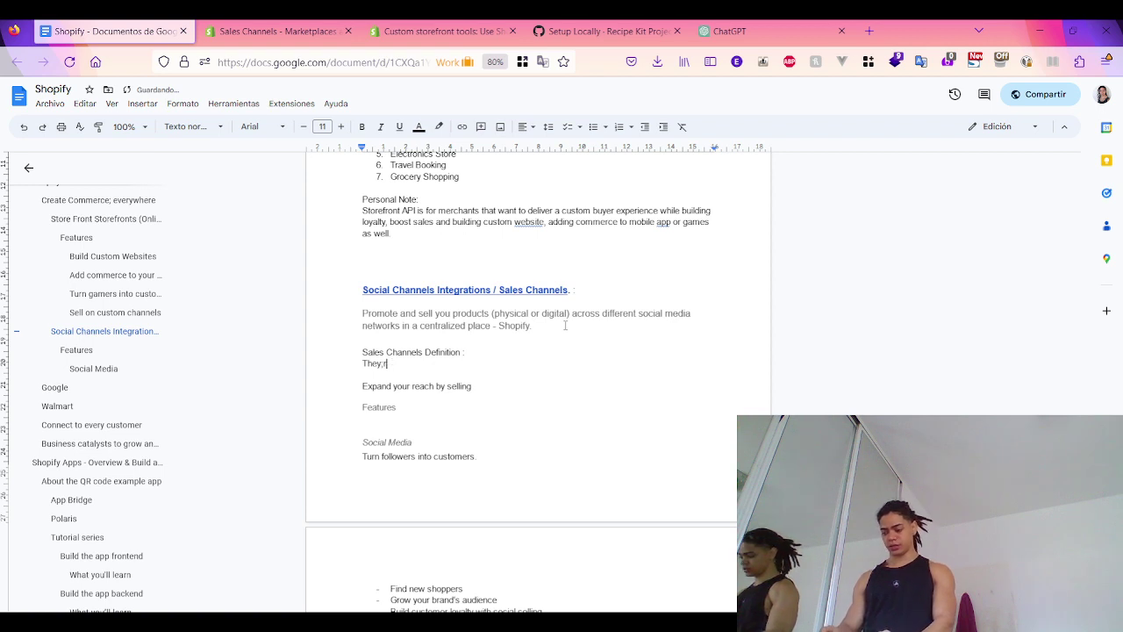
type("'re diffe")
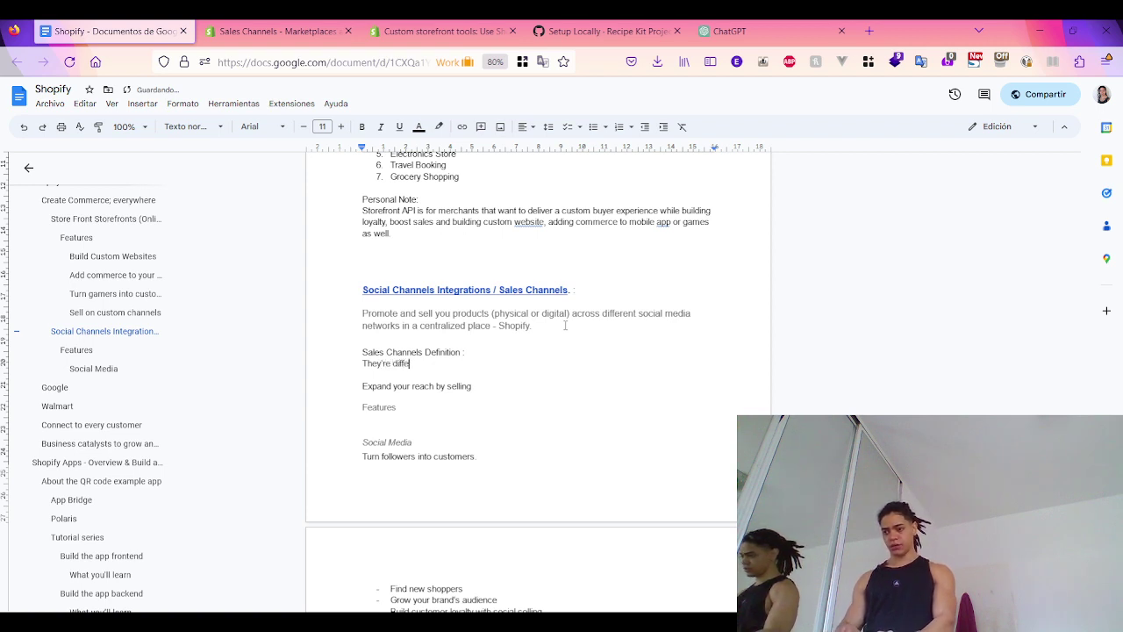
type("rent channels")
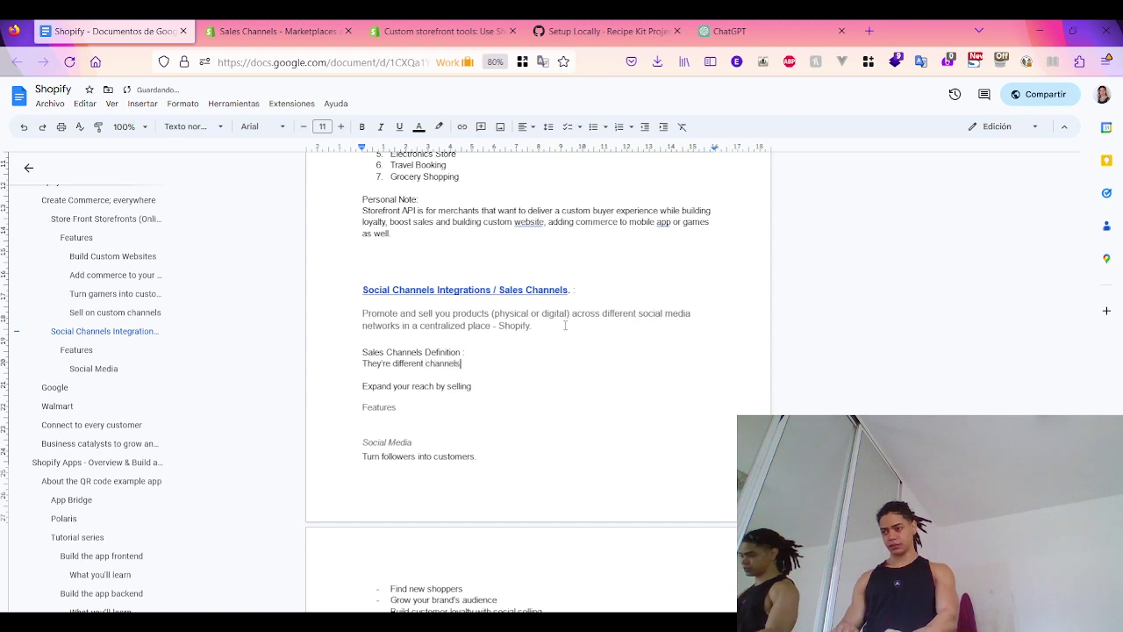
Replace "channels" with "avenues" in the definition and continue it with "through which business sales"
key("ctrl+shift+Left")
key("BackSpace")
type("av")
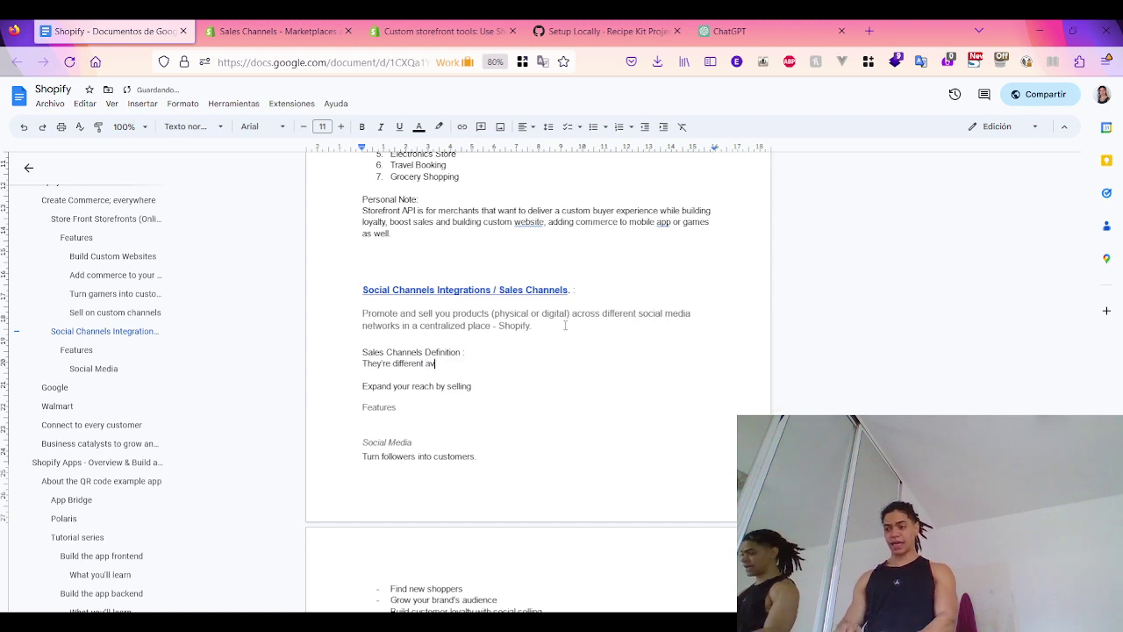
type("enues whi")
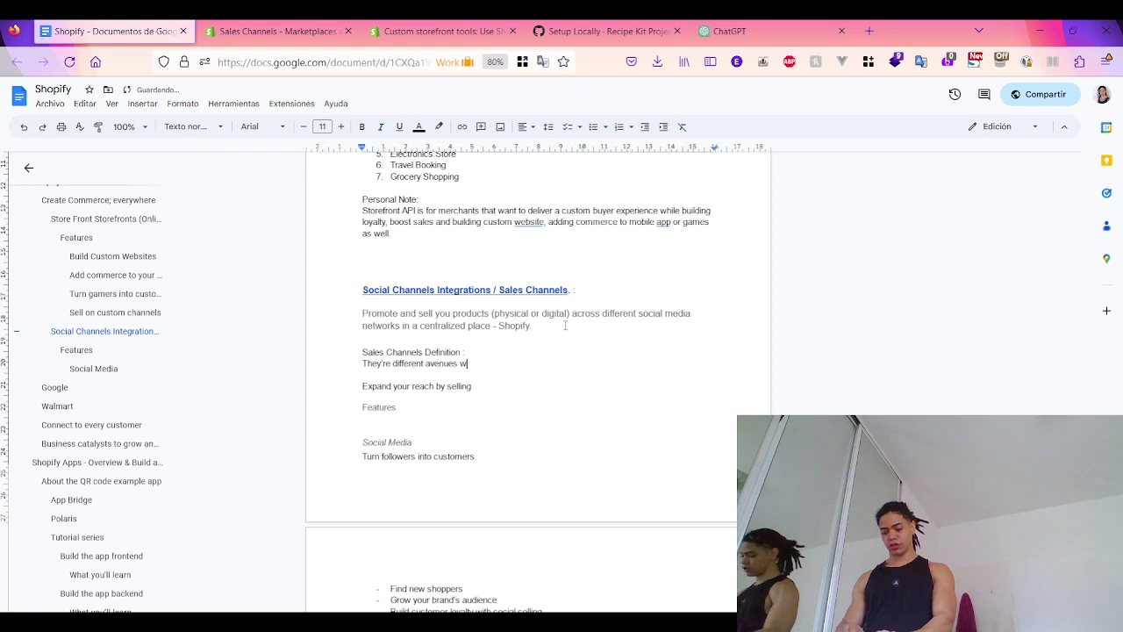
key("BackSpace")
key("BackSpace")
key("BackSpace")
type("thro")
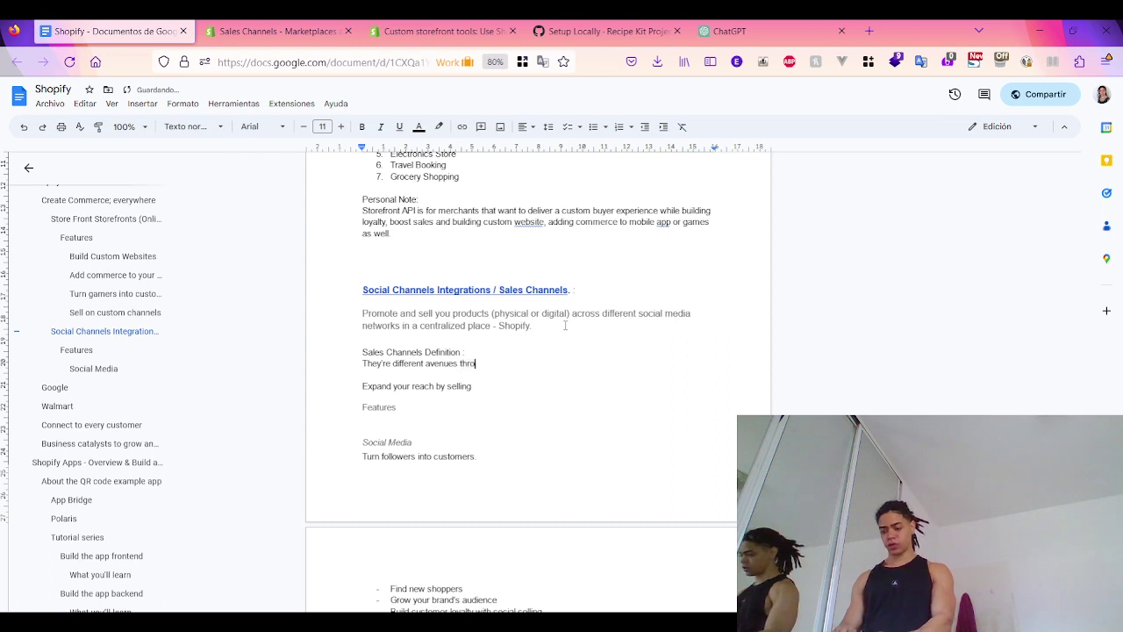
type("ugh which bus")
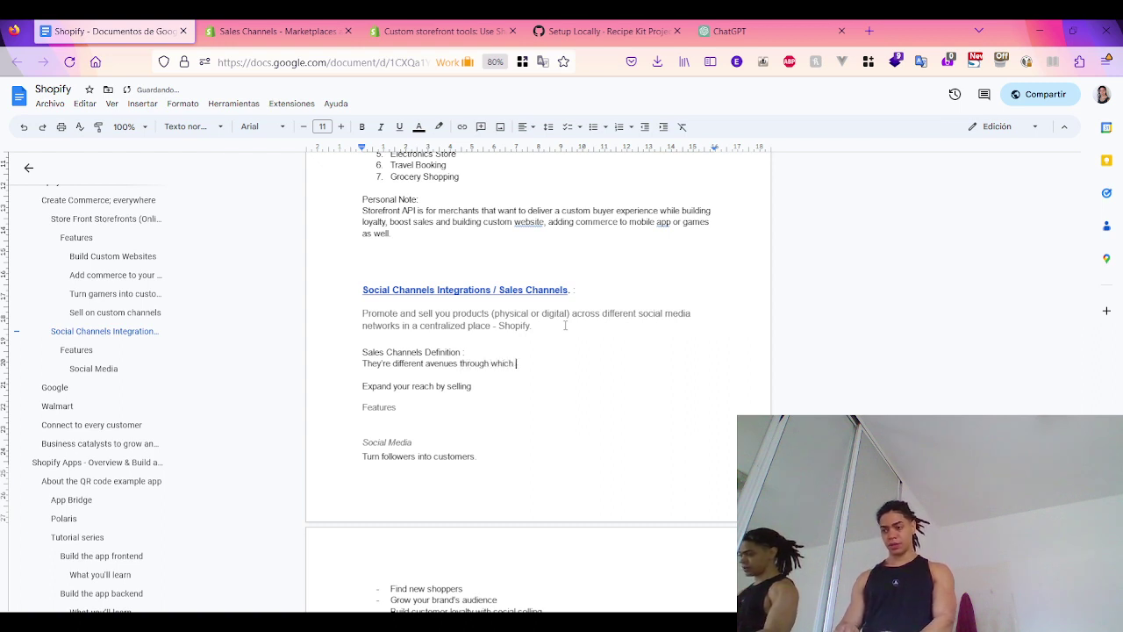
type("iness.")
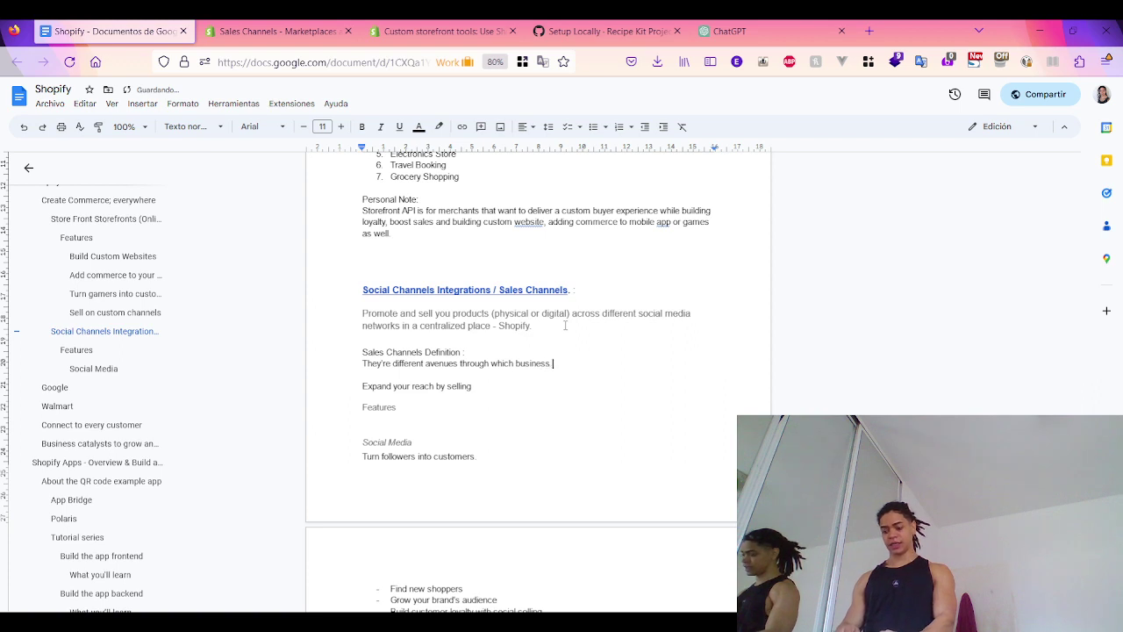
key("BackSpace")
key("BackSpace")
type("sales ")
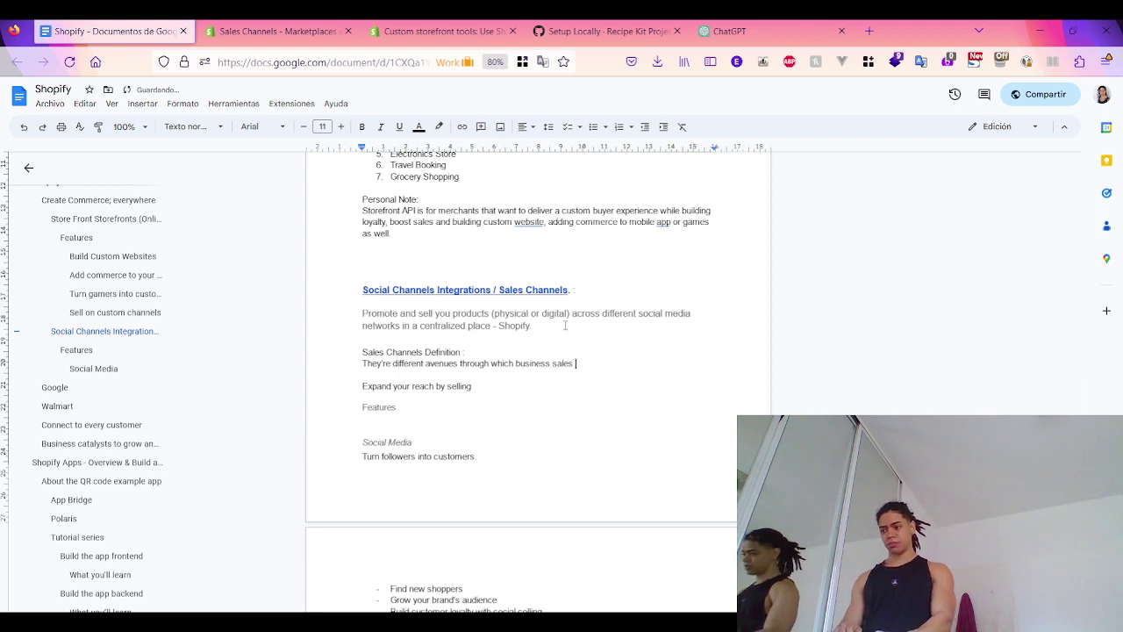
Complete the definition sentence with "products and service to customer in a planned way."
type("products and s")
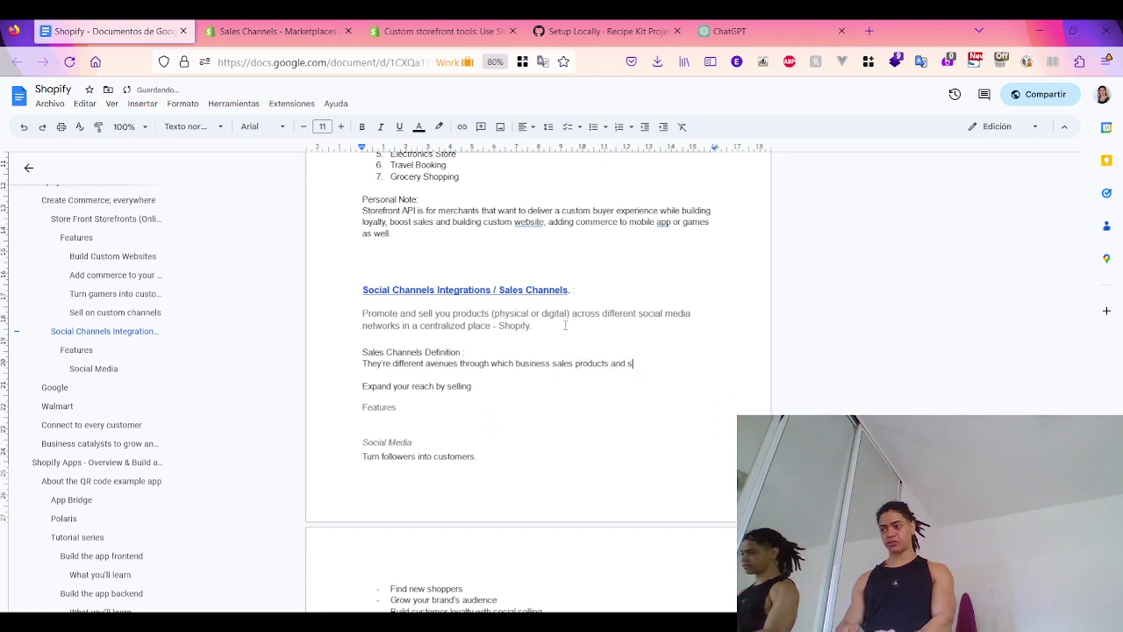
type("ervice to cus")
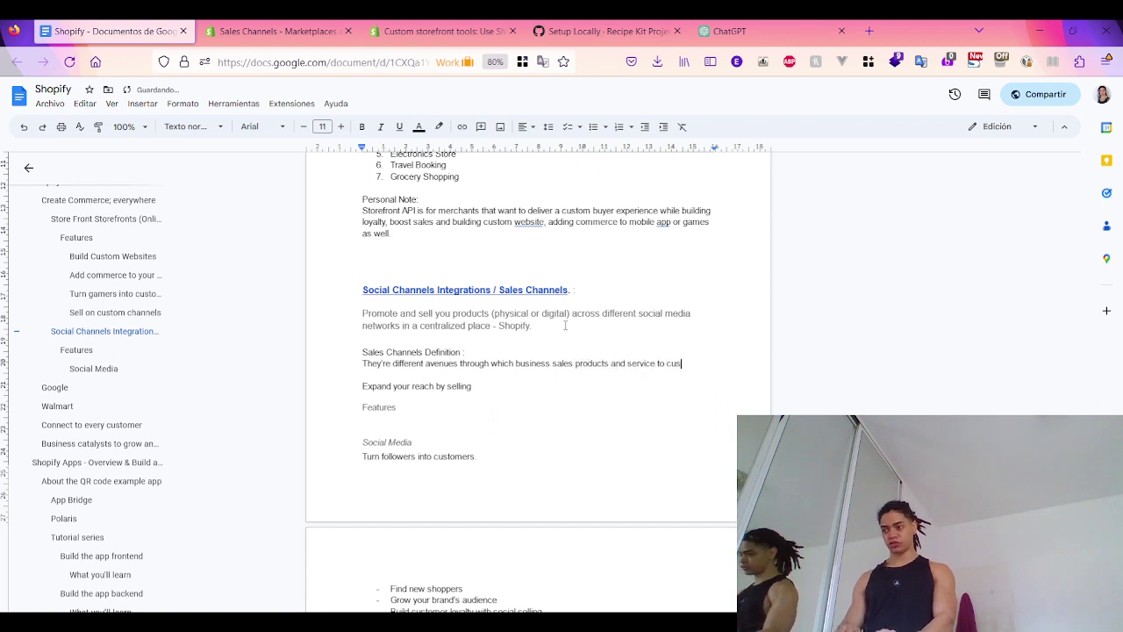
type("tomer n")
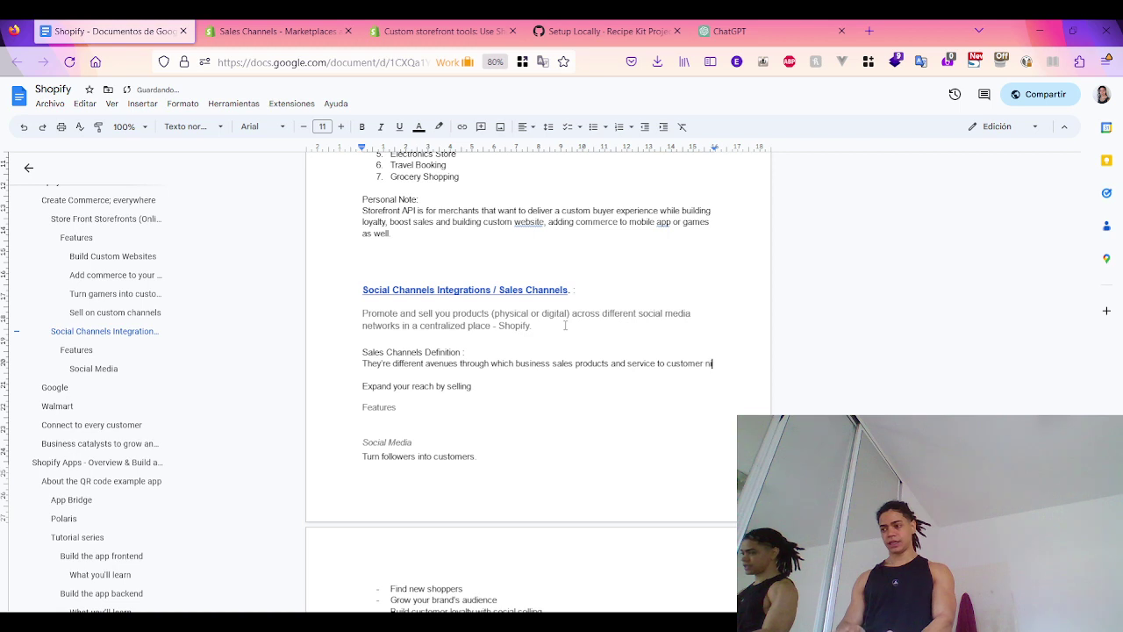
key("BackSpace")
type("in a pp")
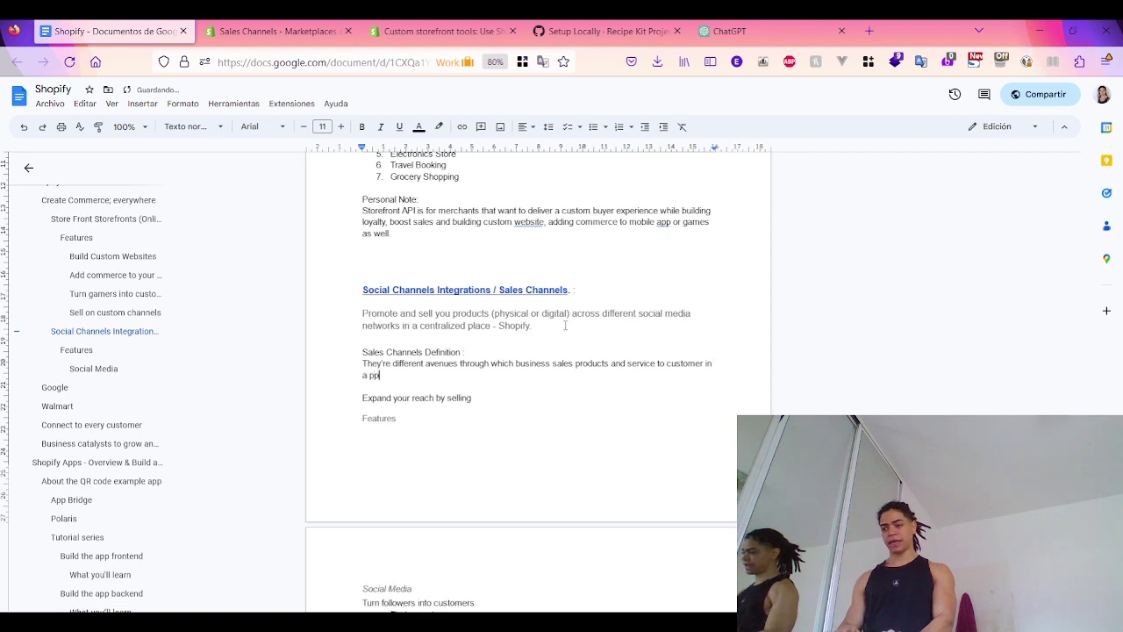
key("BackSpace")
type("l")
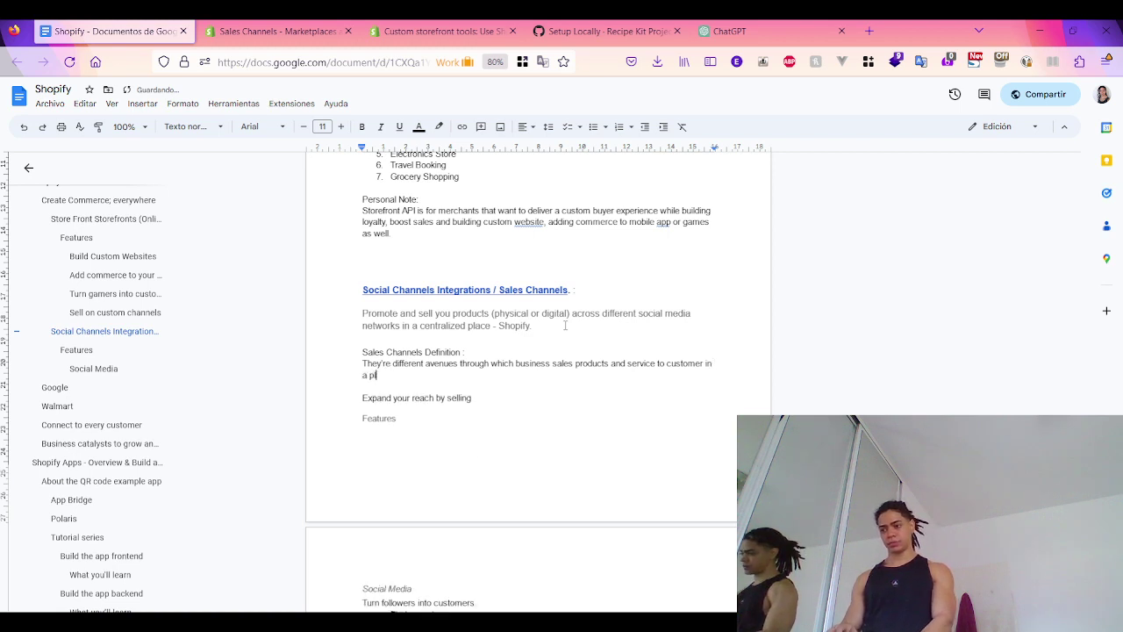
type("anned w")
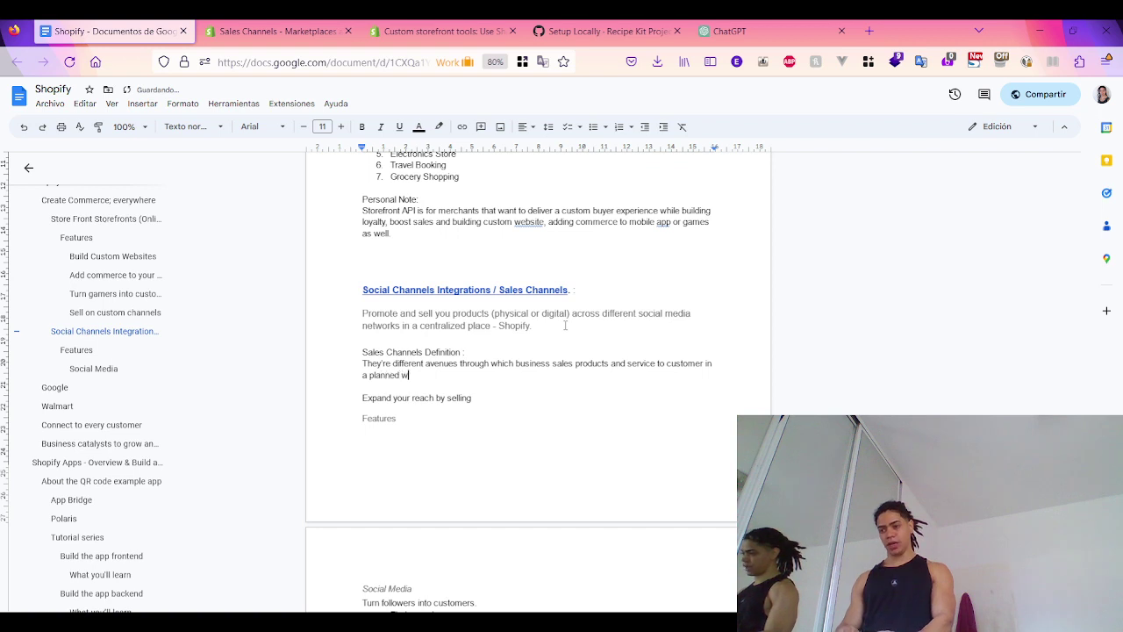
type("ay.")
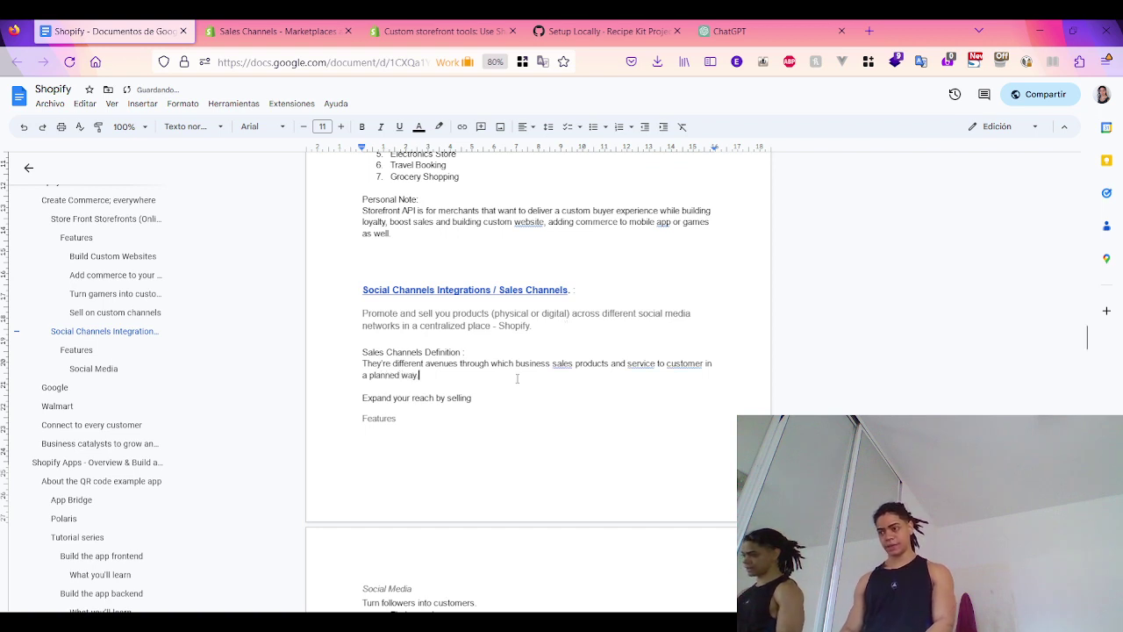
Apply the suggested corrections in the definition, changing "sales" to "sells" and "service" to "services"
right_click(560, 364)
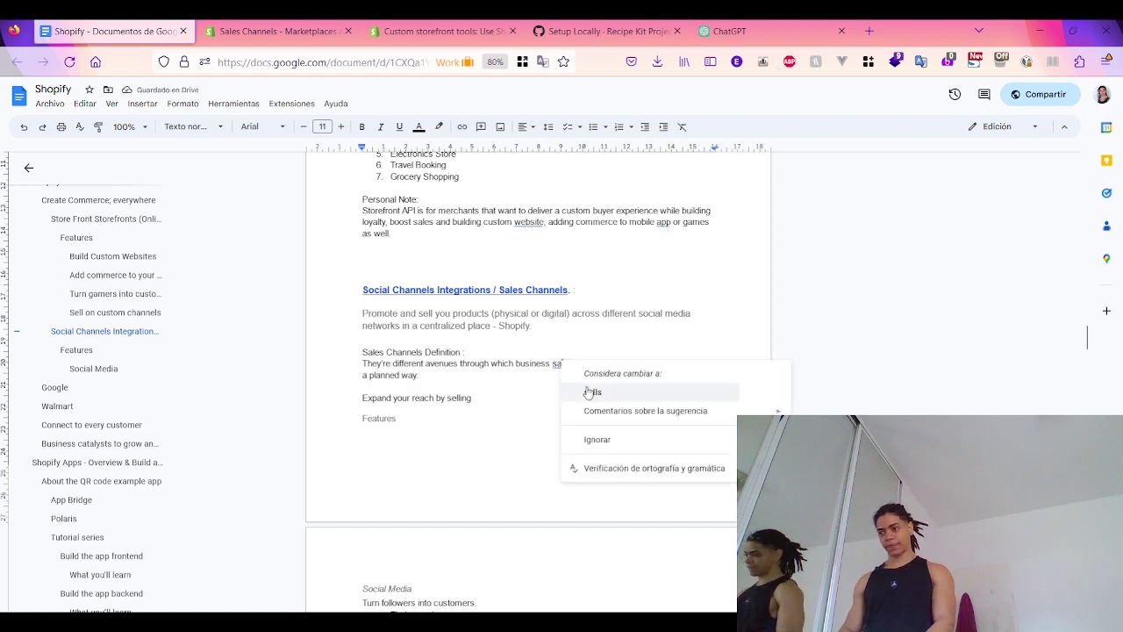
left_click(582, 394)
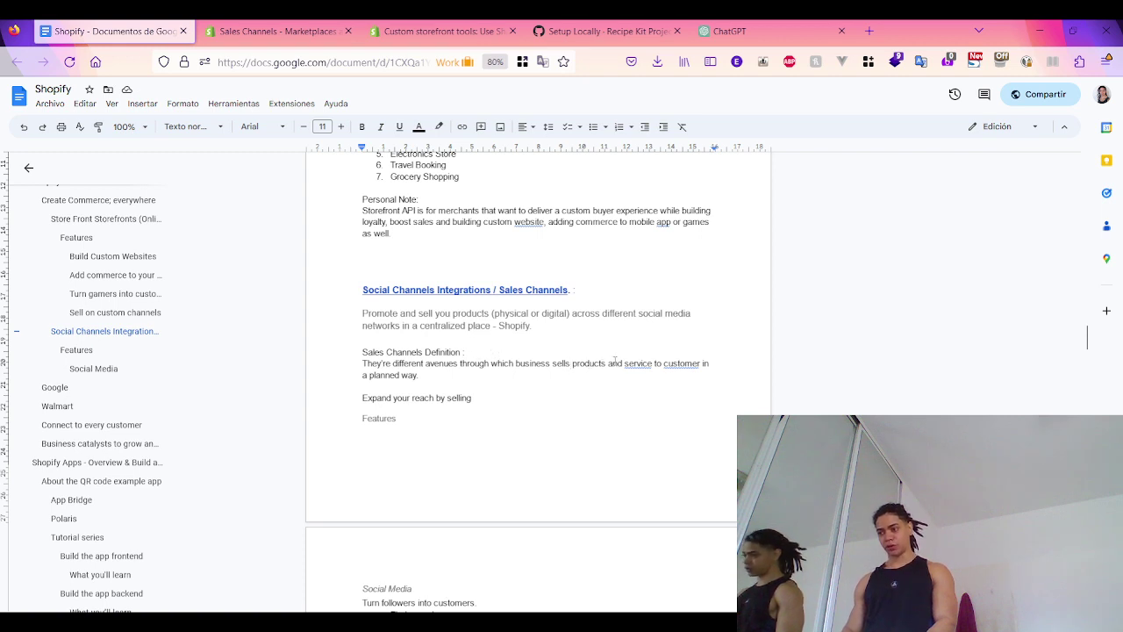
right_click(646, 363)
left_click(676, 395)
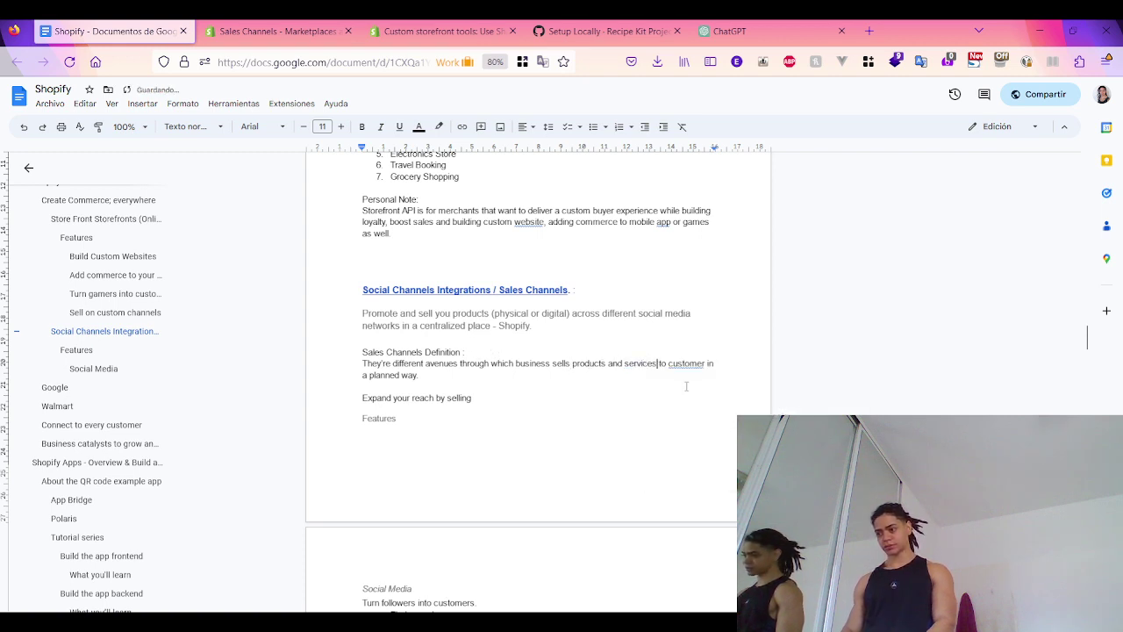
Compare the sales channels definition with ChatGPT's explanation, and accept the suggested correction of "customer" to "customers" in the notes
left_click(716, 33)
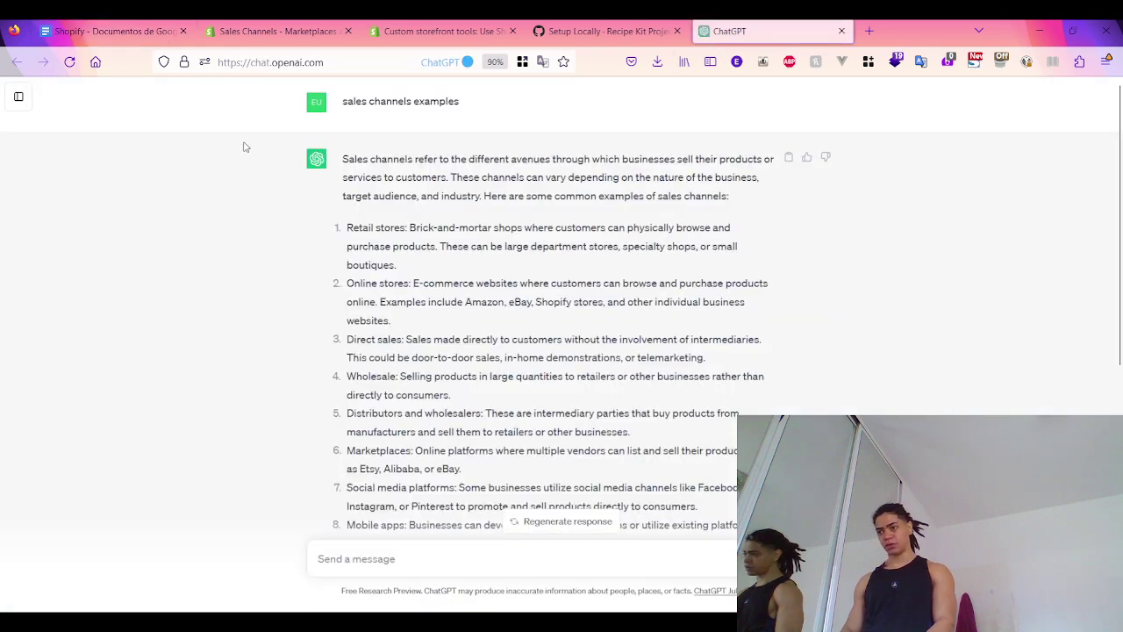
left_click(128, 40)
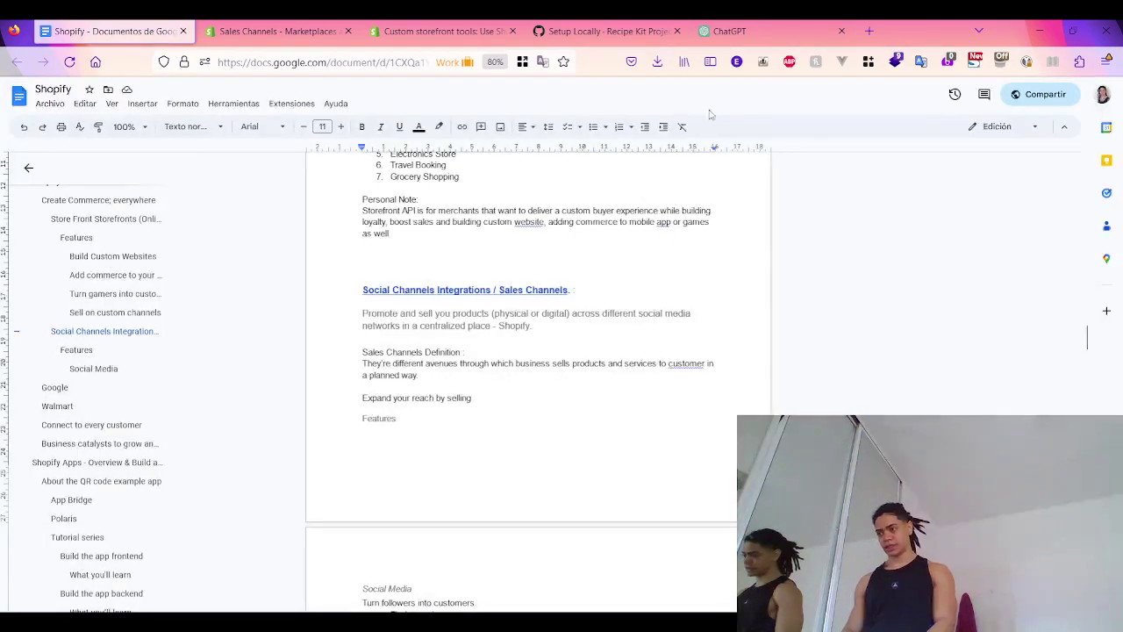
left_click(730, 31)
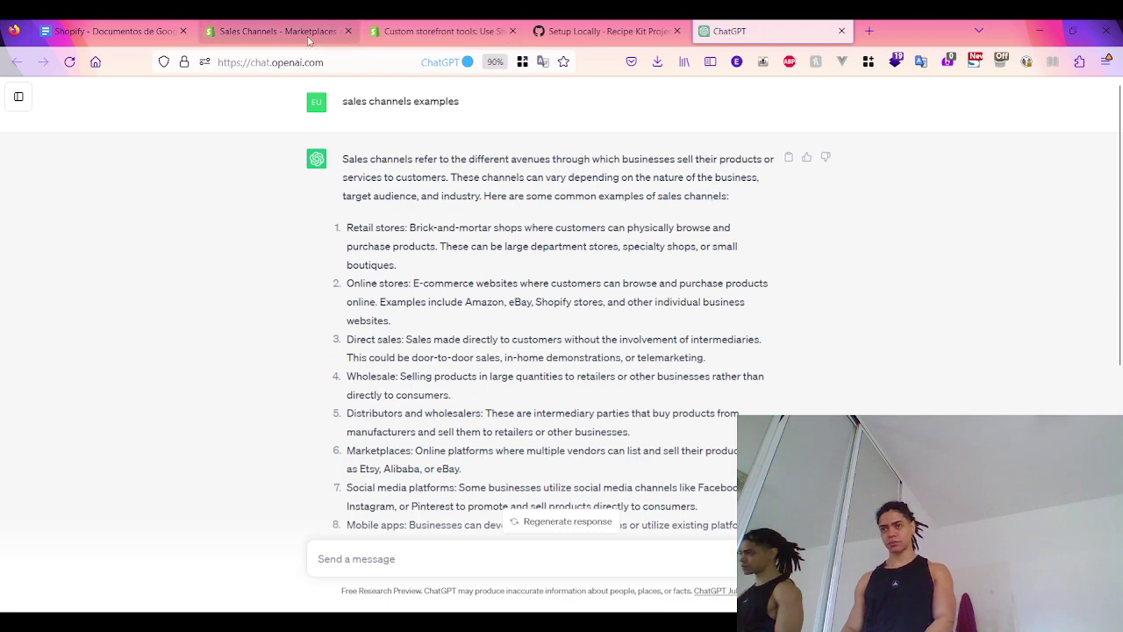
left_click(149, 30)
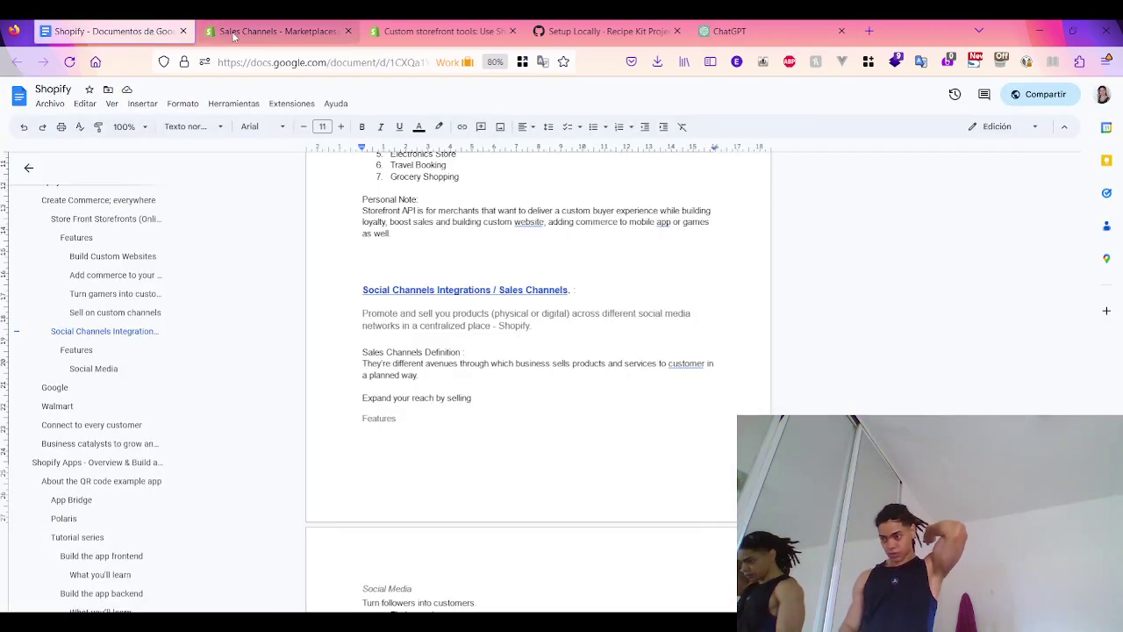
left_click(683, 363)
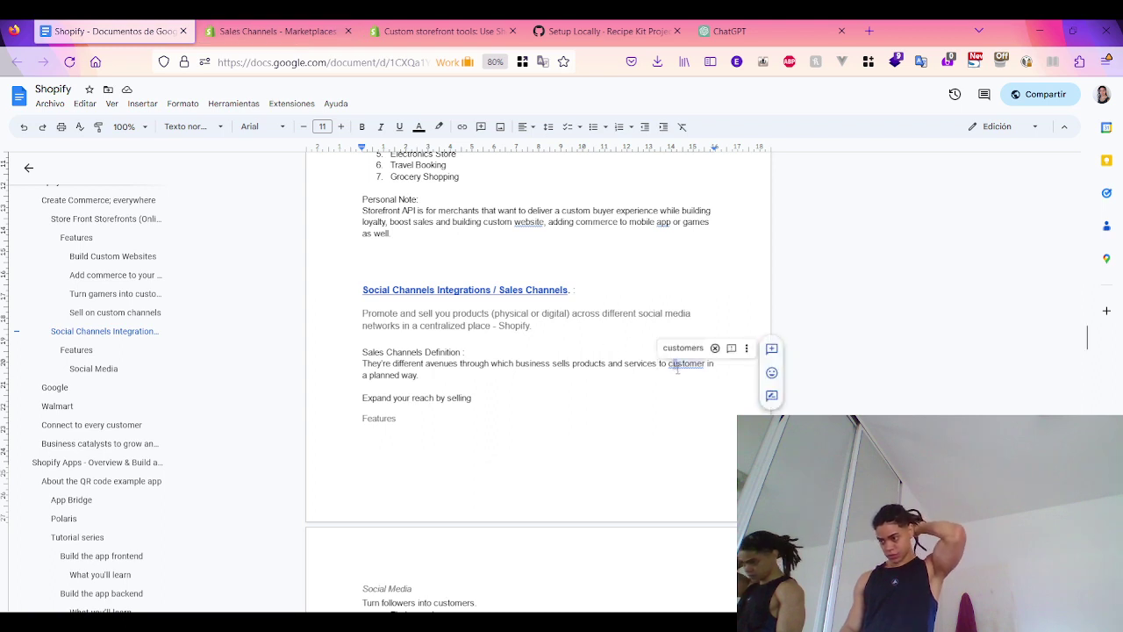
left_click(677, 351)
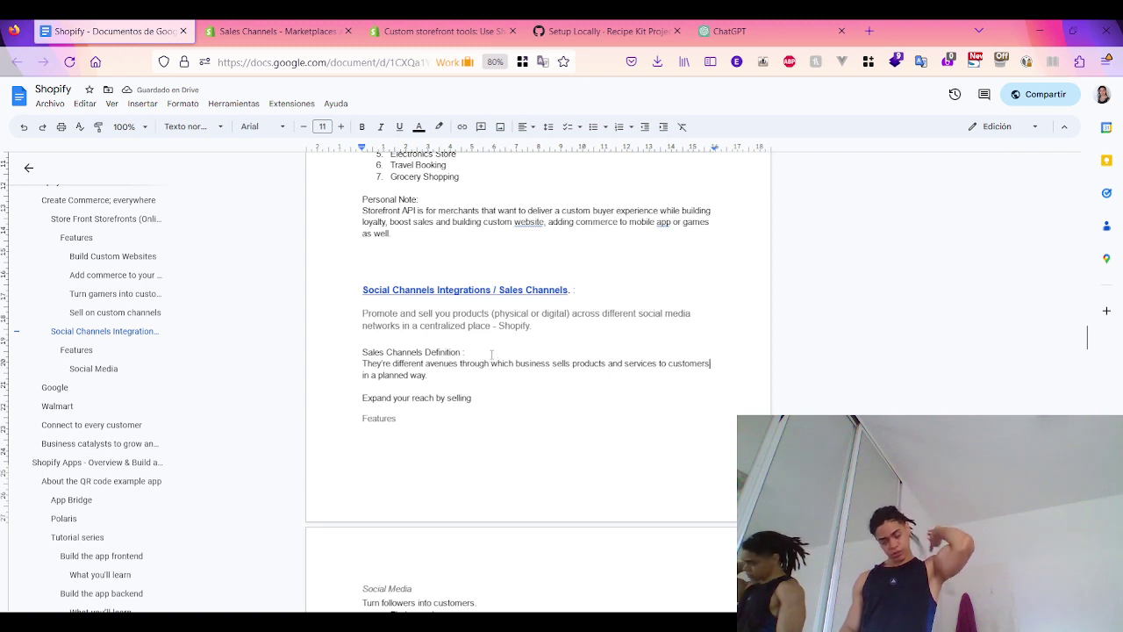
left_click(458, 370)
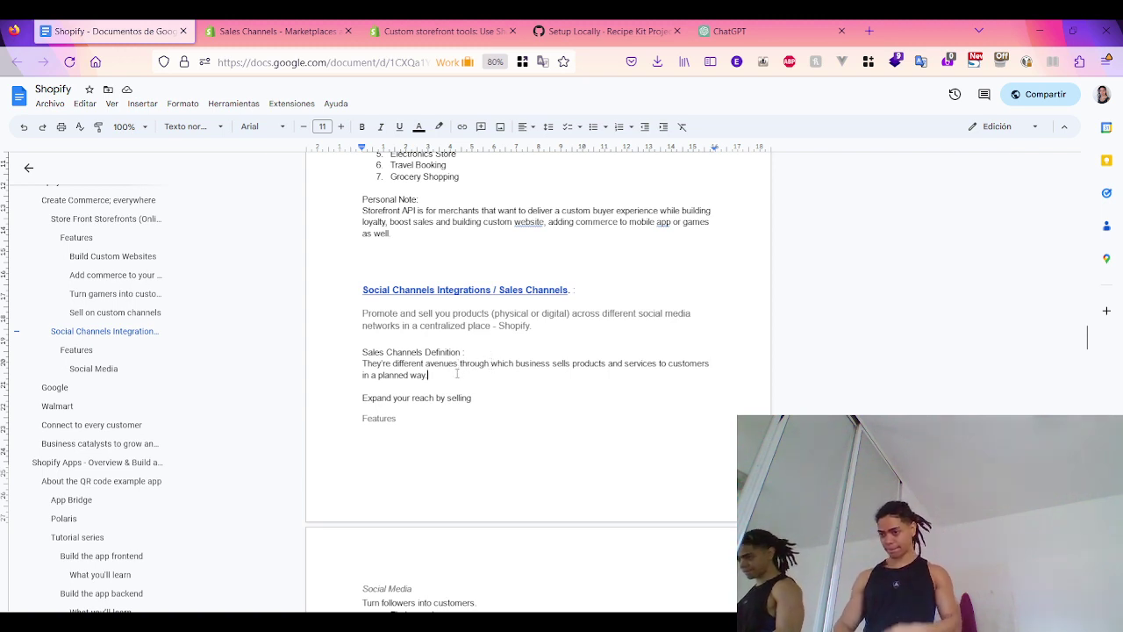
type(".")
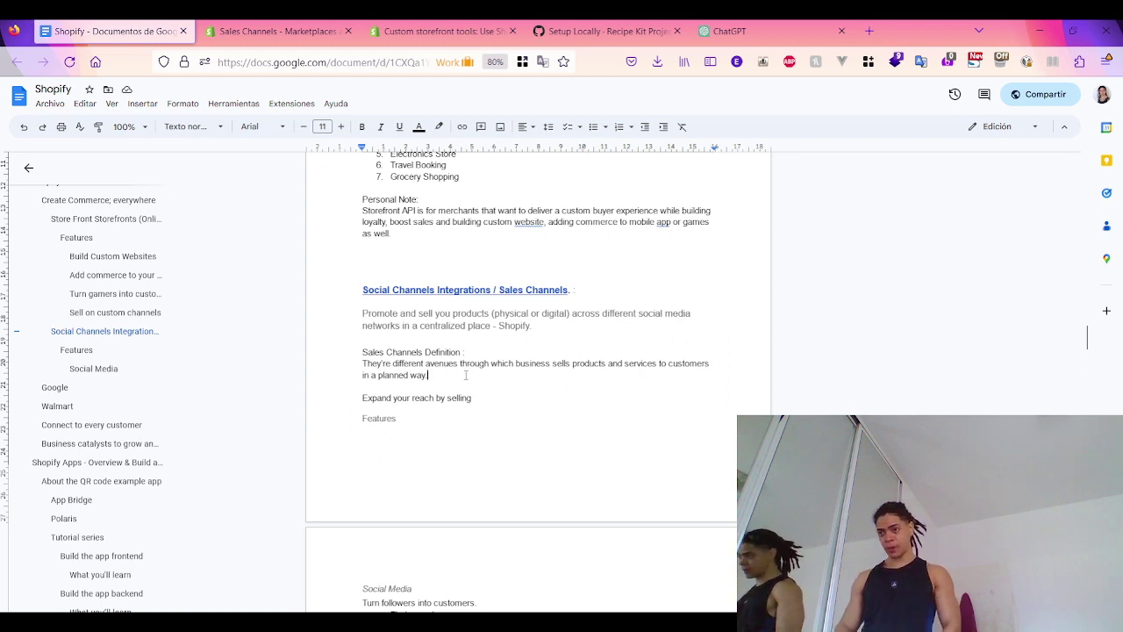
left_click(470, 352)
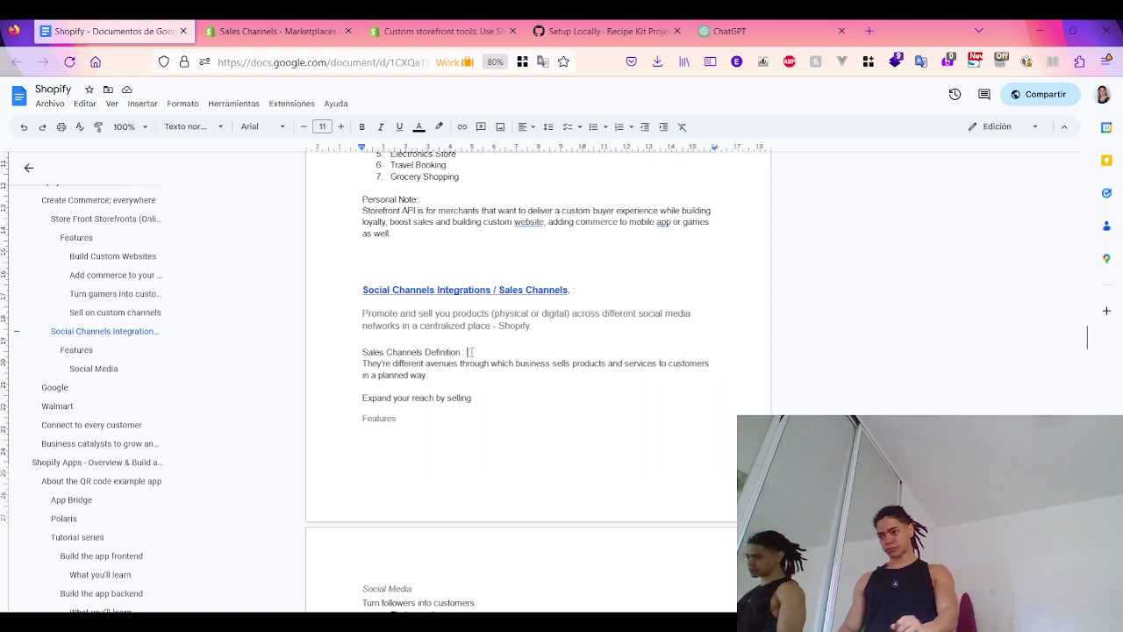
left_click(459, 376)
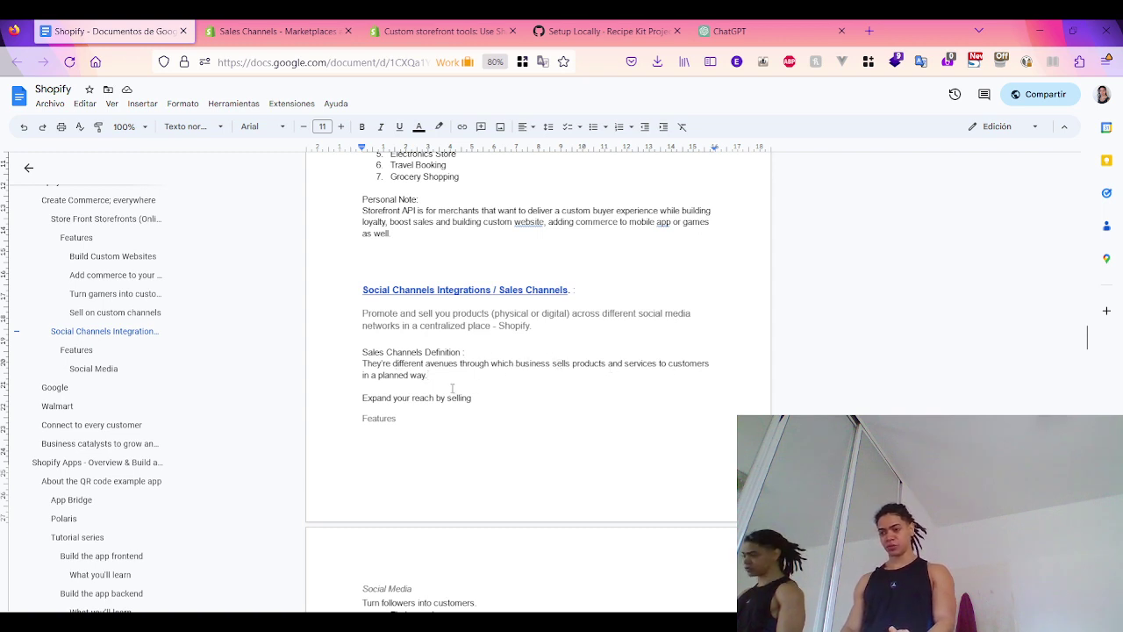
scroll(456, 361, "down", 5)
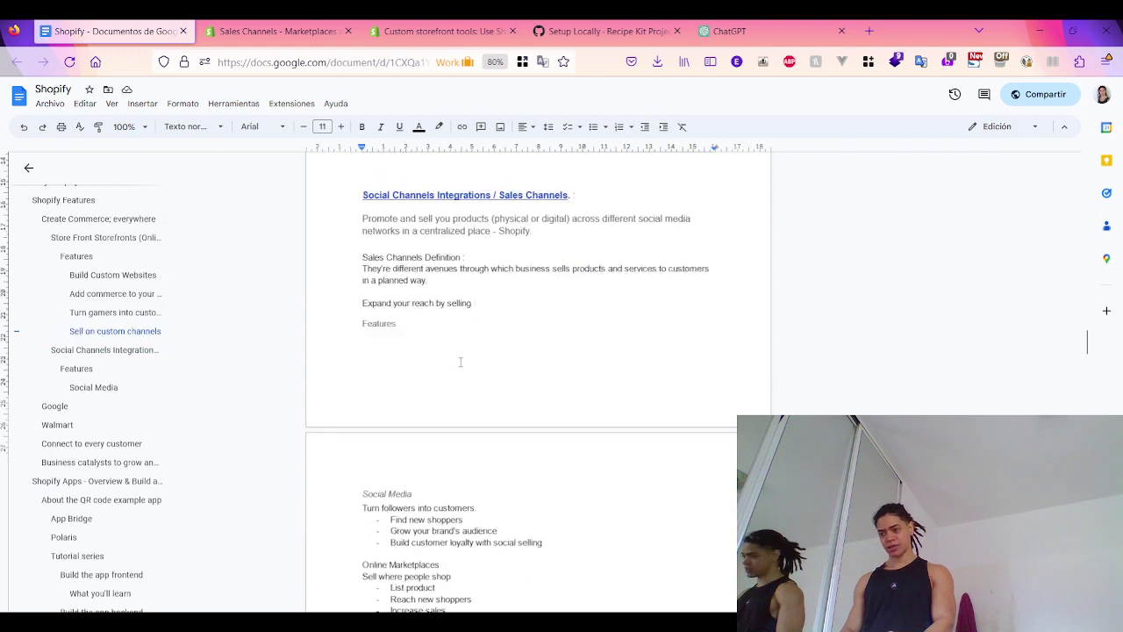
scroll(460, 362, "up", 14)
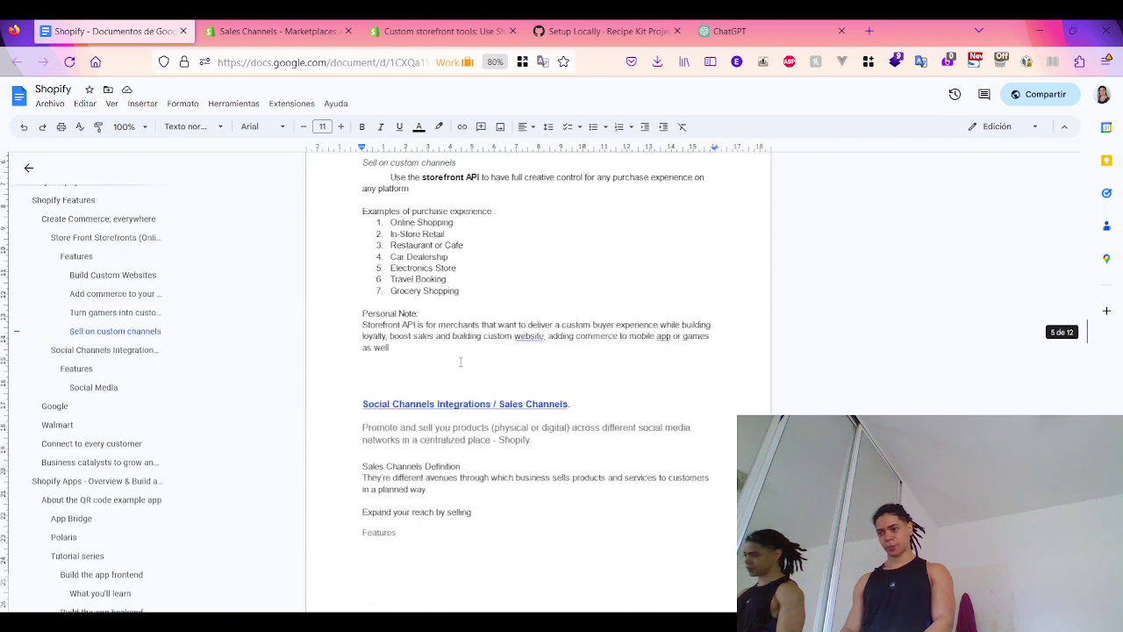
scroll(460, 362, "down", 9)
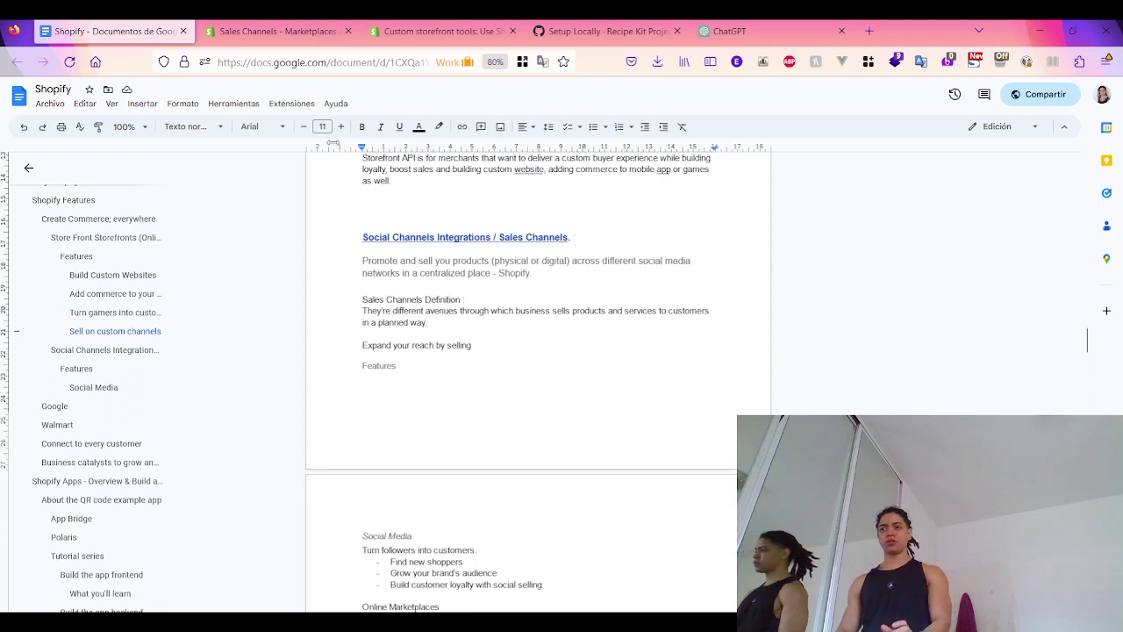
Switch to Shopify's Sales Channels page and read from the introduction through the social media selling section on Facebook, Instagram, TikTok and YouTube
key("ctrl+Tab")
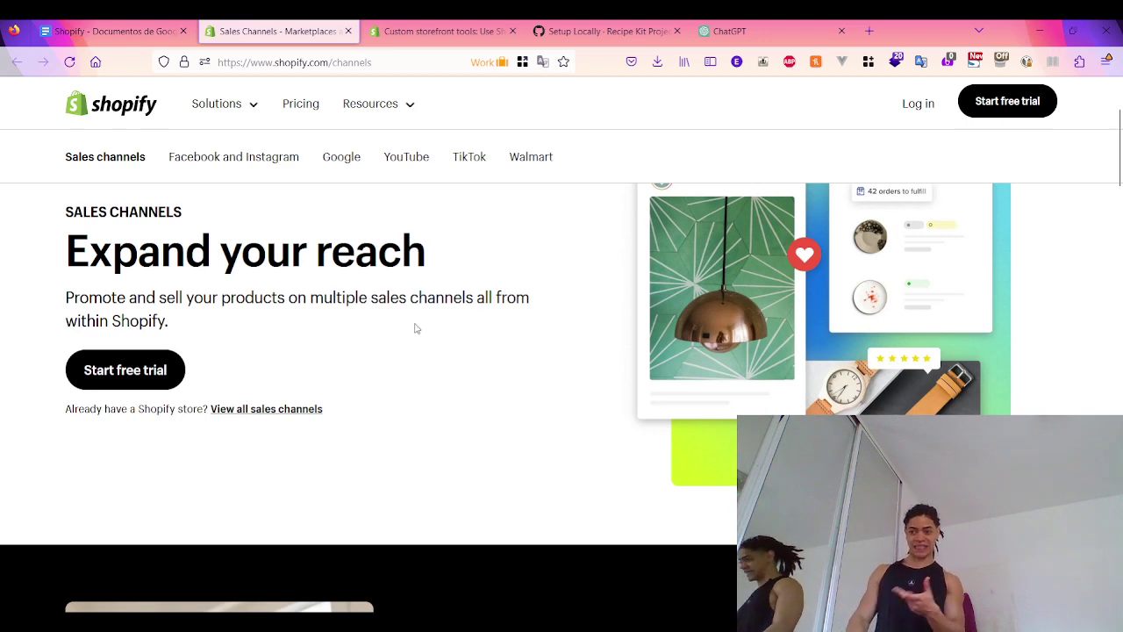
scroll(417, 329, "down", 3)
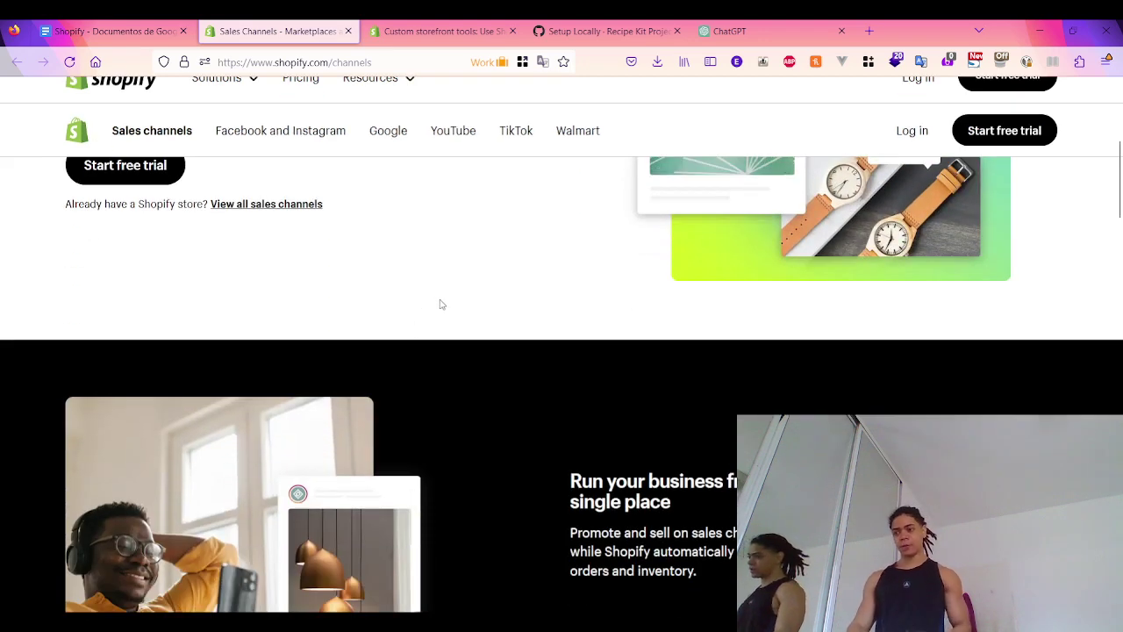
scroll(442, 303, "down", 5)
scroll(441, 303, "up", 2)
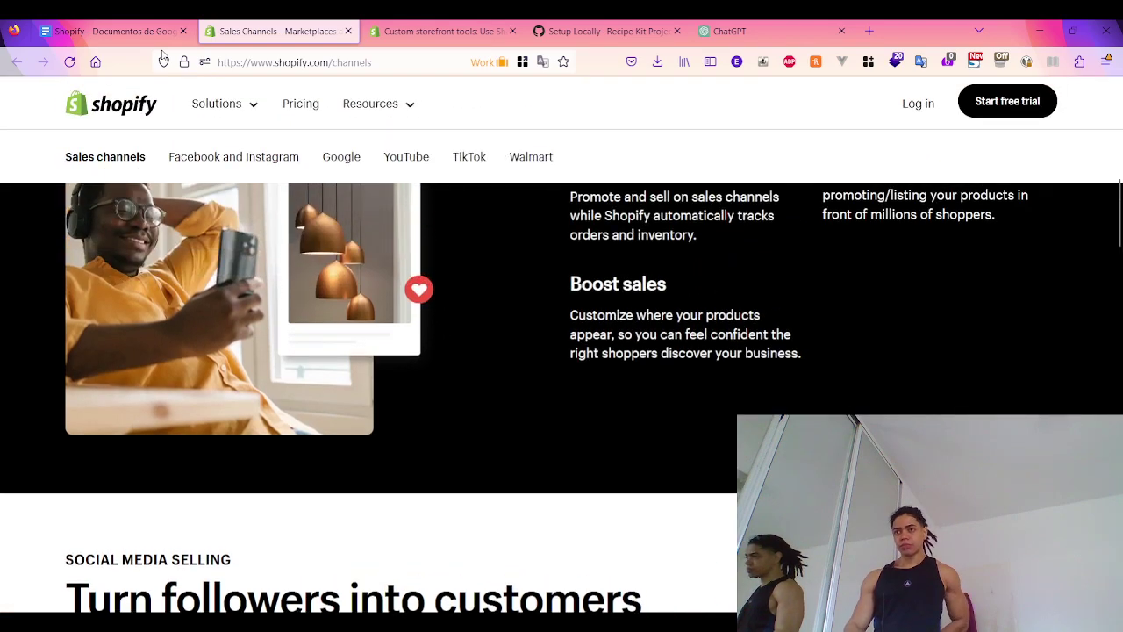
scroll(466, 295, "down", 2)
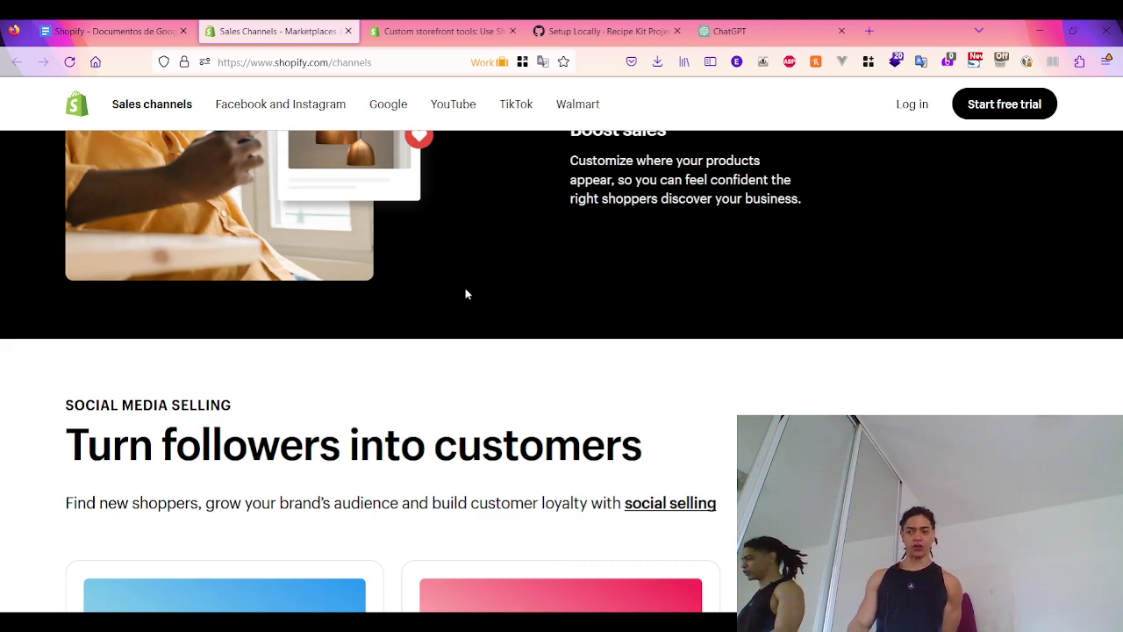
scroll(421, 295, "down", 3)
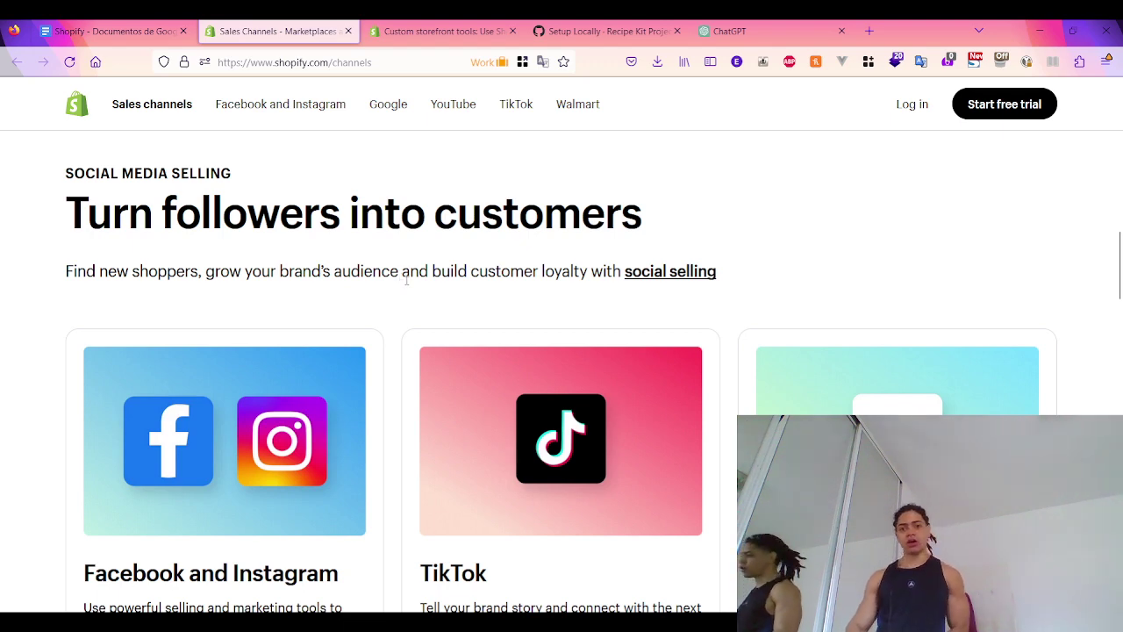
scroll(729, 317, "down", 3)
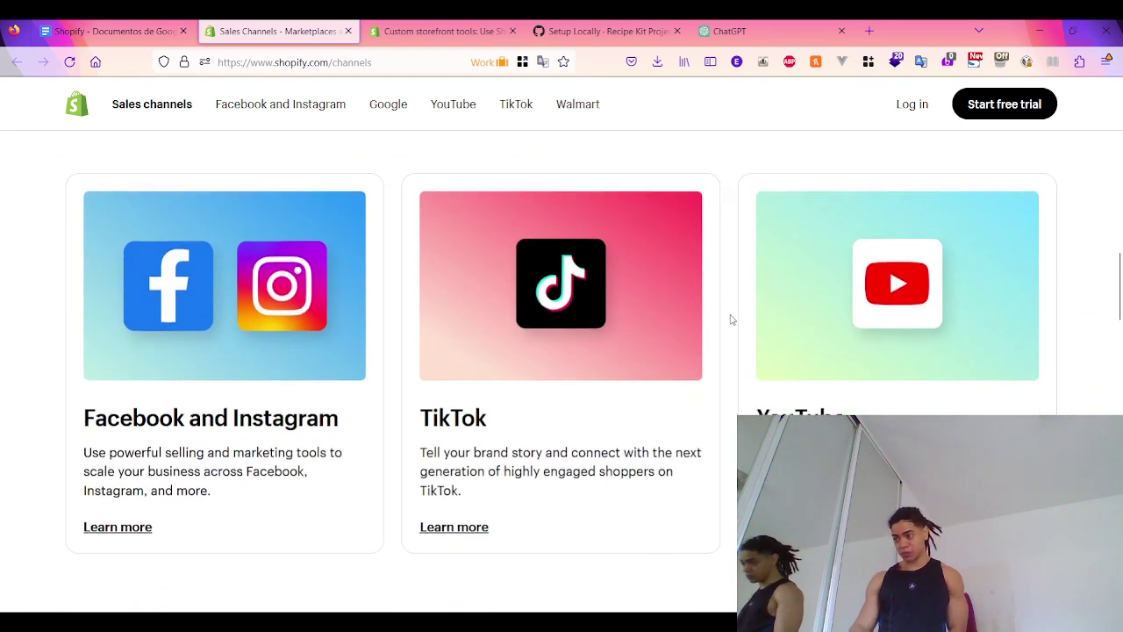
scroll(395, 203, "down", 1)
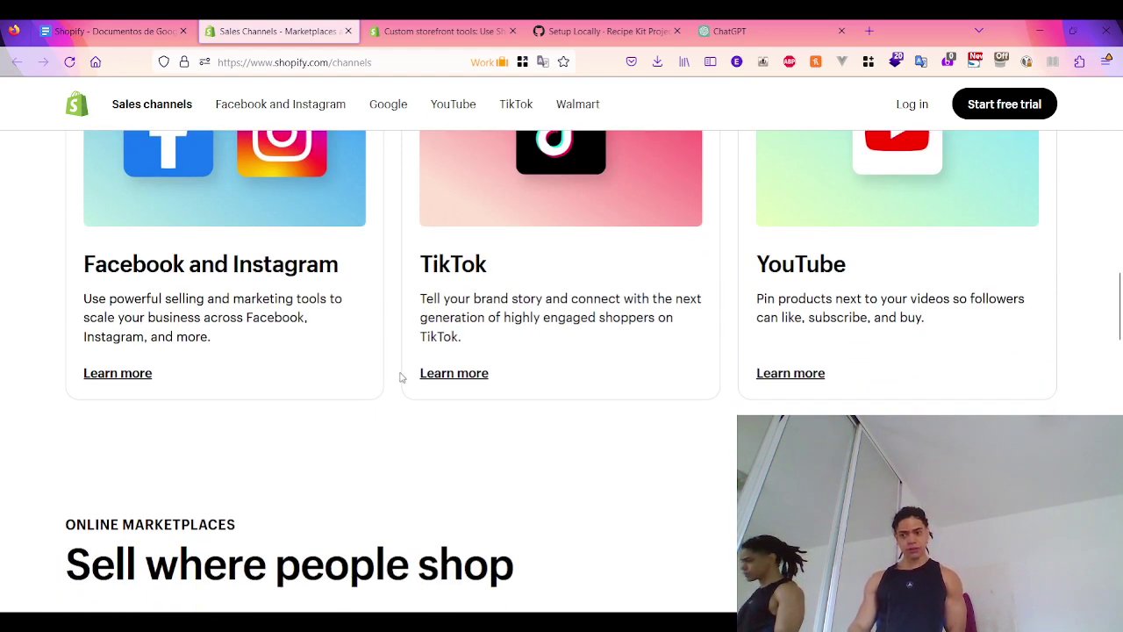
scroll(400, 378, "down", 1)
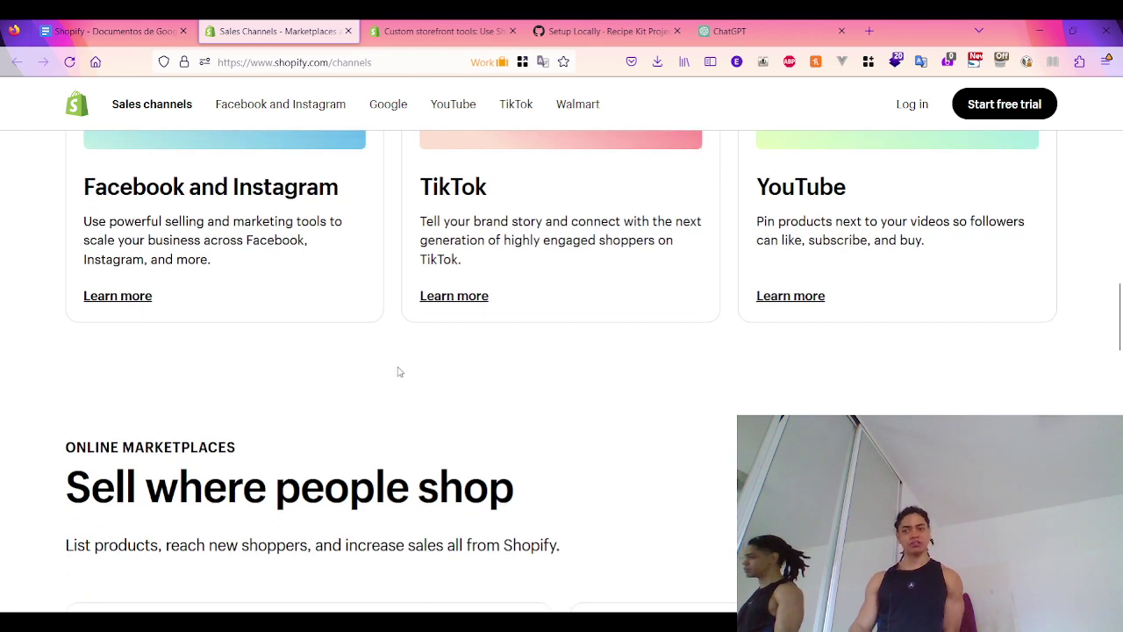
Examine the online marketplaces section of the page, covering the Google and Walmart sales channels
scroll(397, 373, "down", 5)
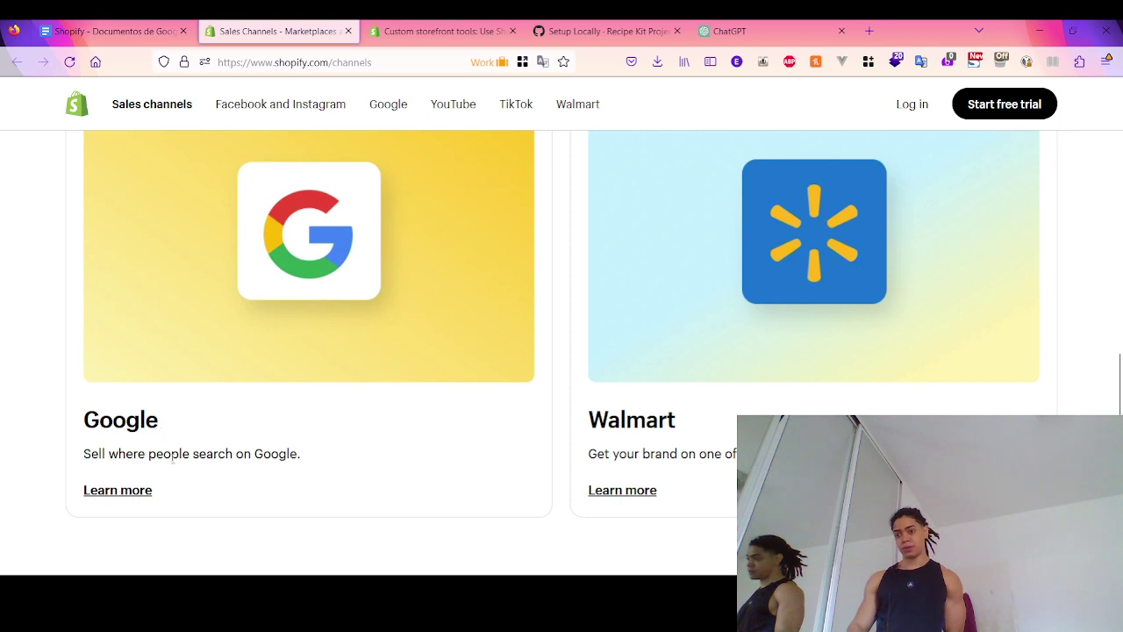
scroll(369, 338, "up", 2)
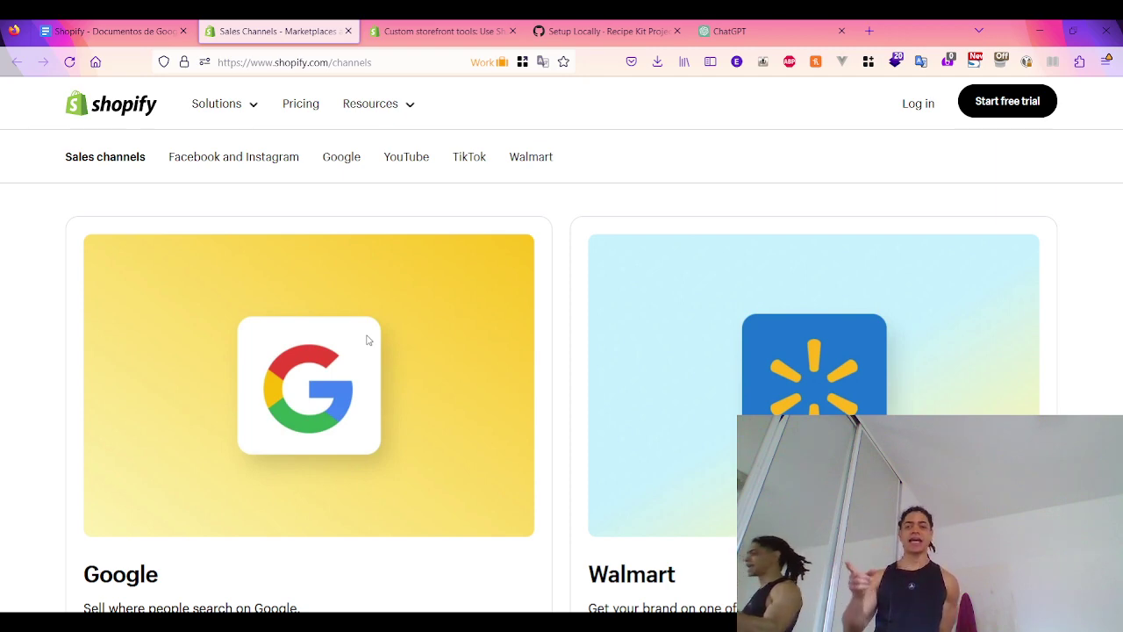
scroll(368, 340, "up", 2)
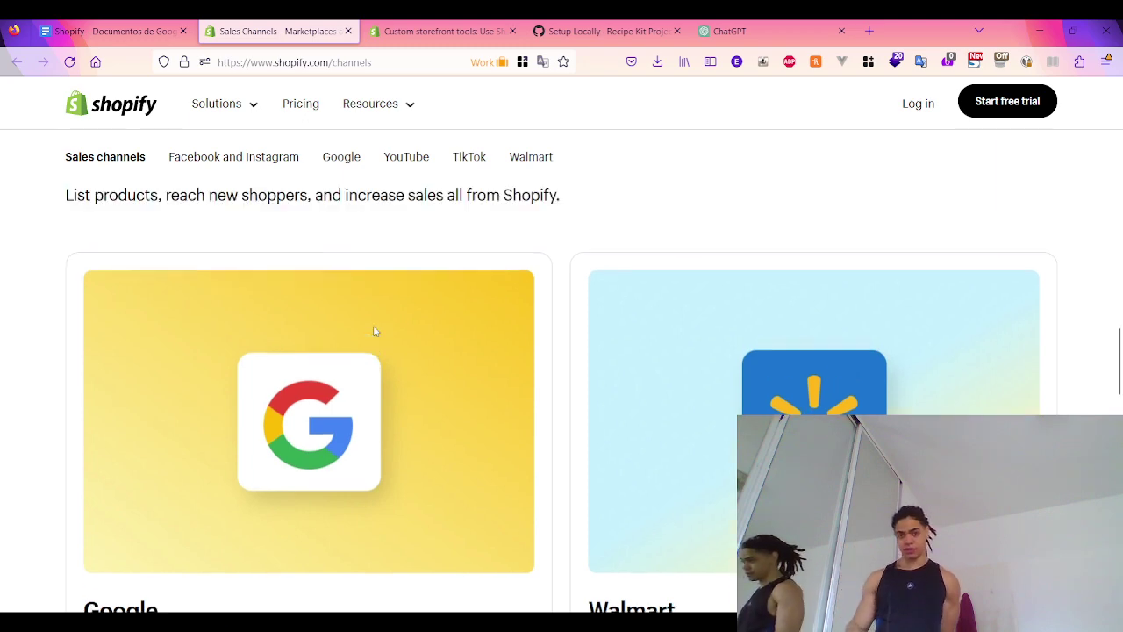
scroll(374, 328, "down", 4)
scroll(314, 406, "down", 2)
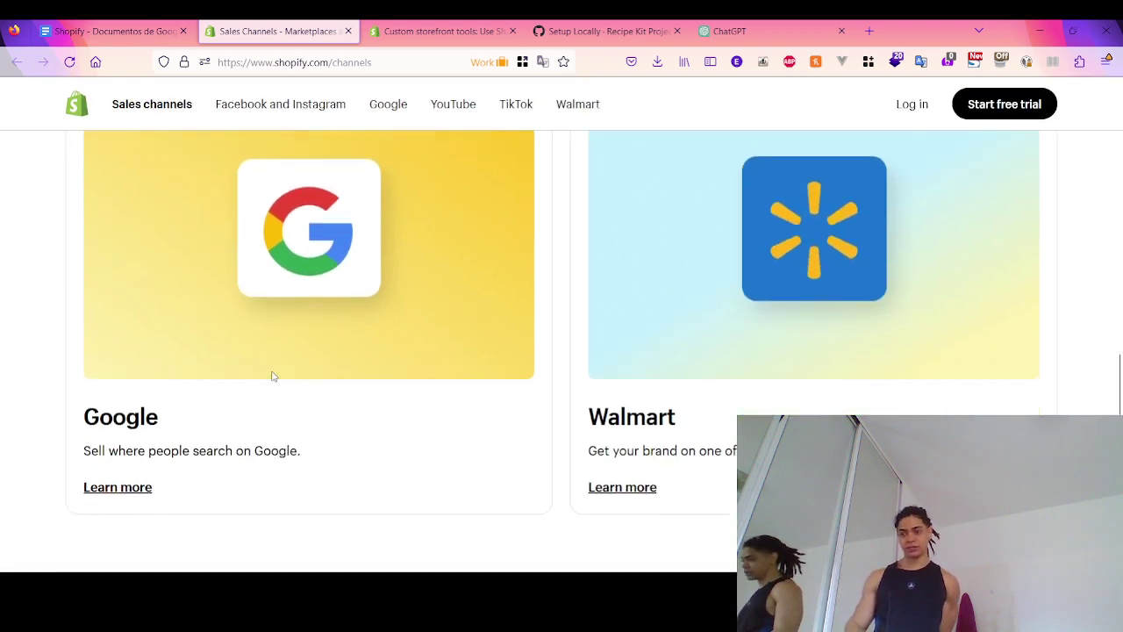
scroll(340, 383, "up", 5)
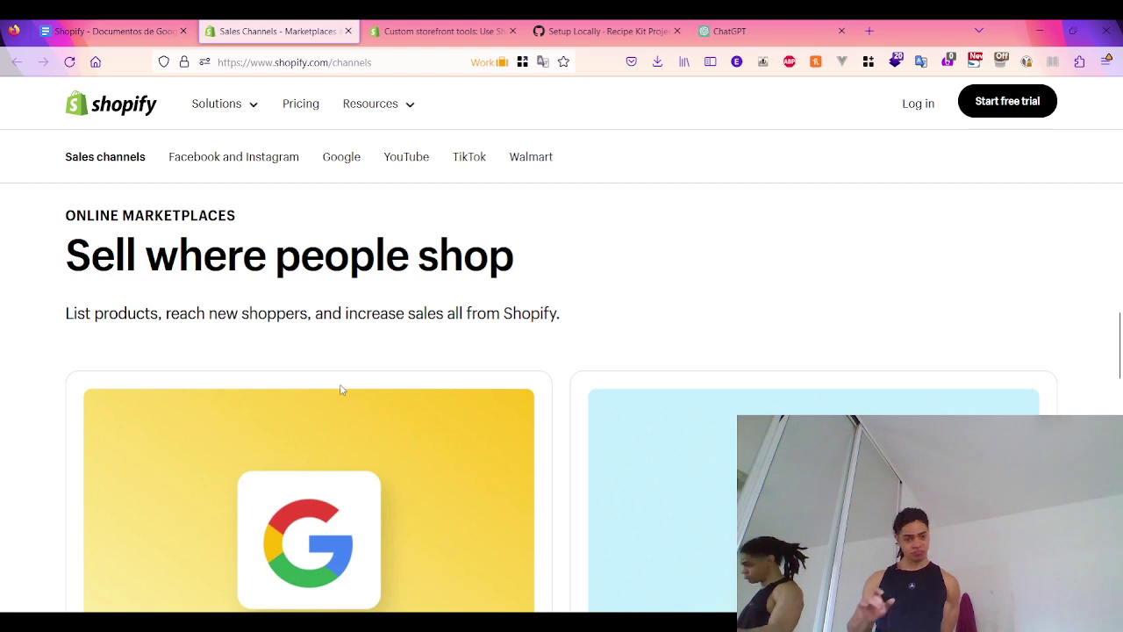
scroll(342, 389, "down", 3)
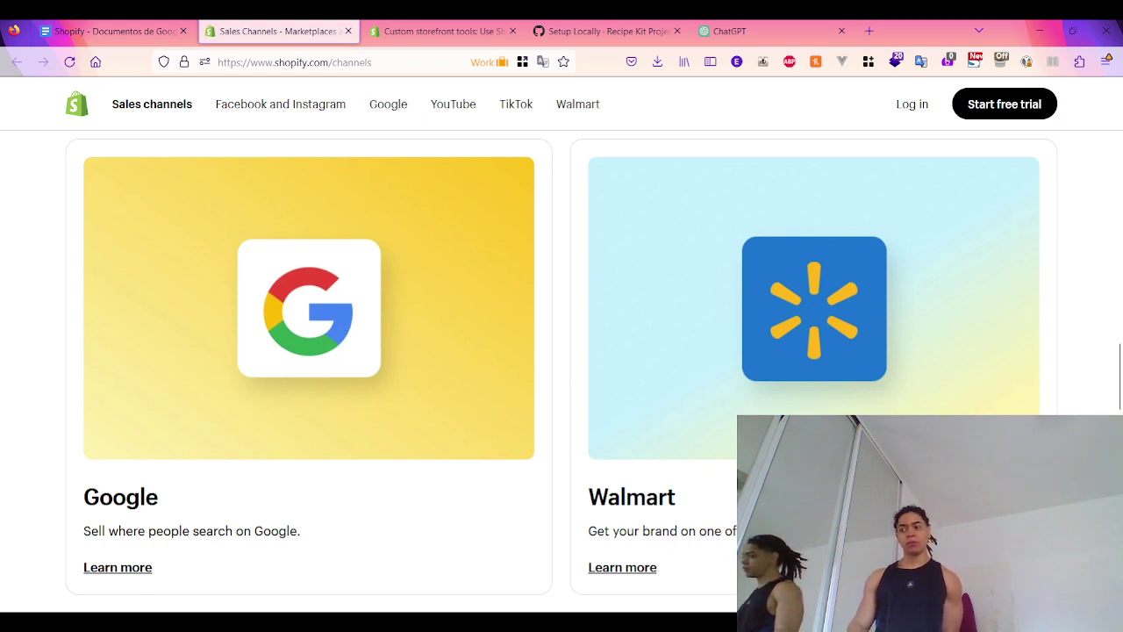
scroll(814, 307, "down", 1)
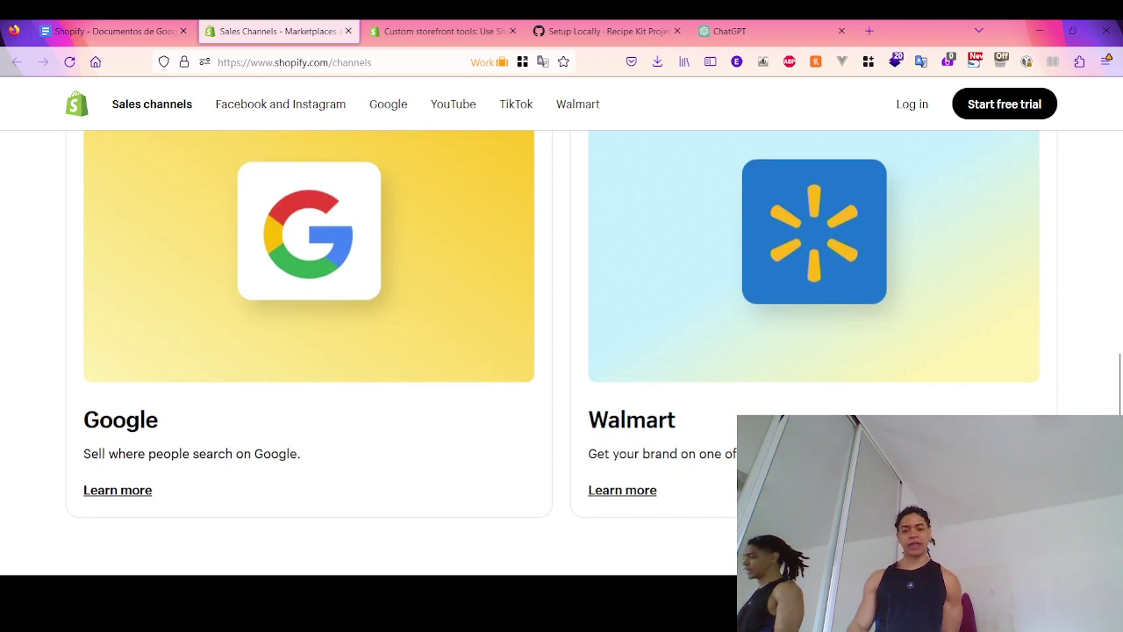
scroll(349, 381, "up", 1)
scroll(339, 369, "up", 1)
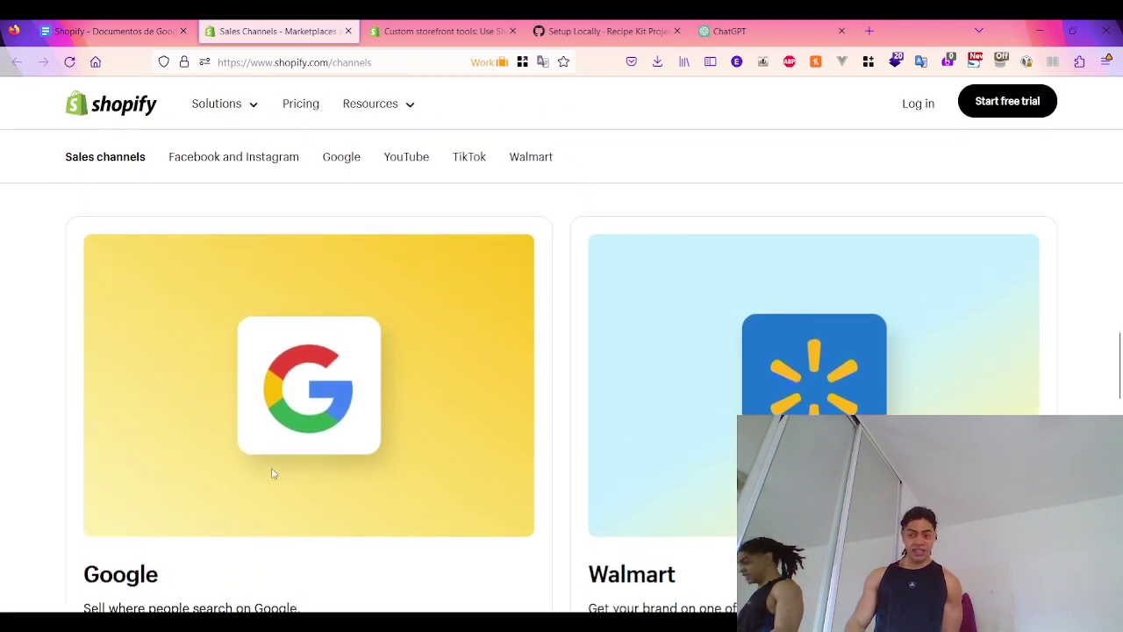
scroll(810, 386, "down", 2)
scroll(816, 298, "up", 1)
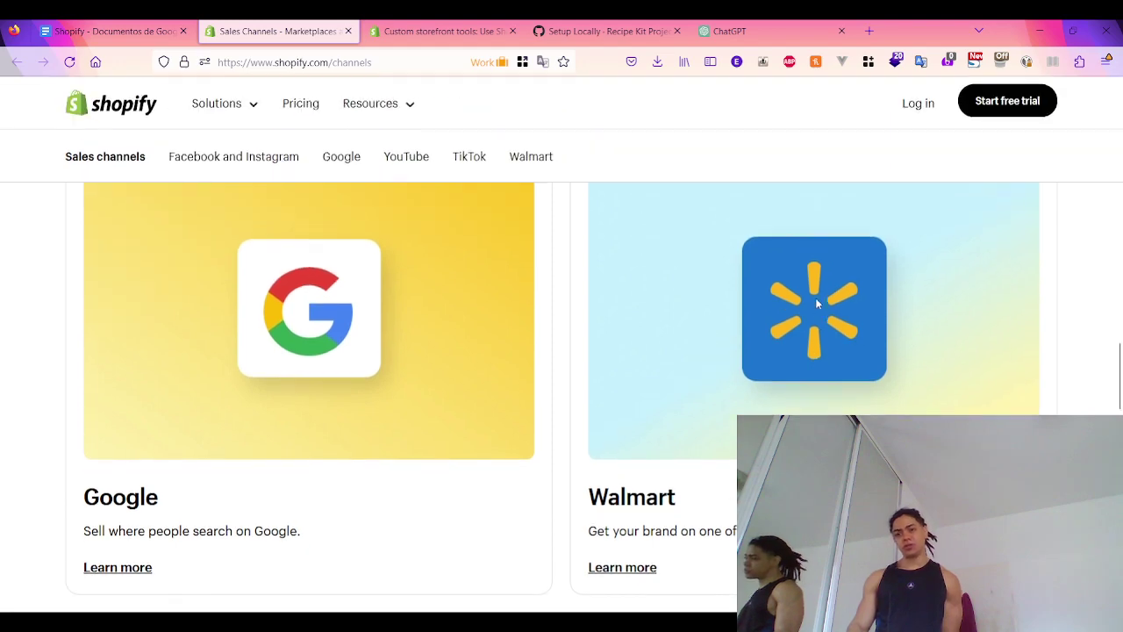
scroll(820, 341, "up", 1)
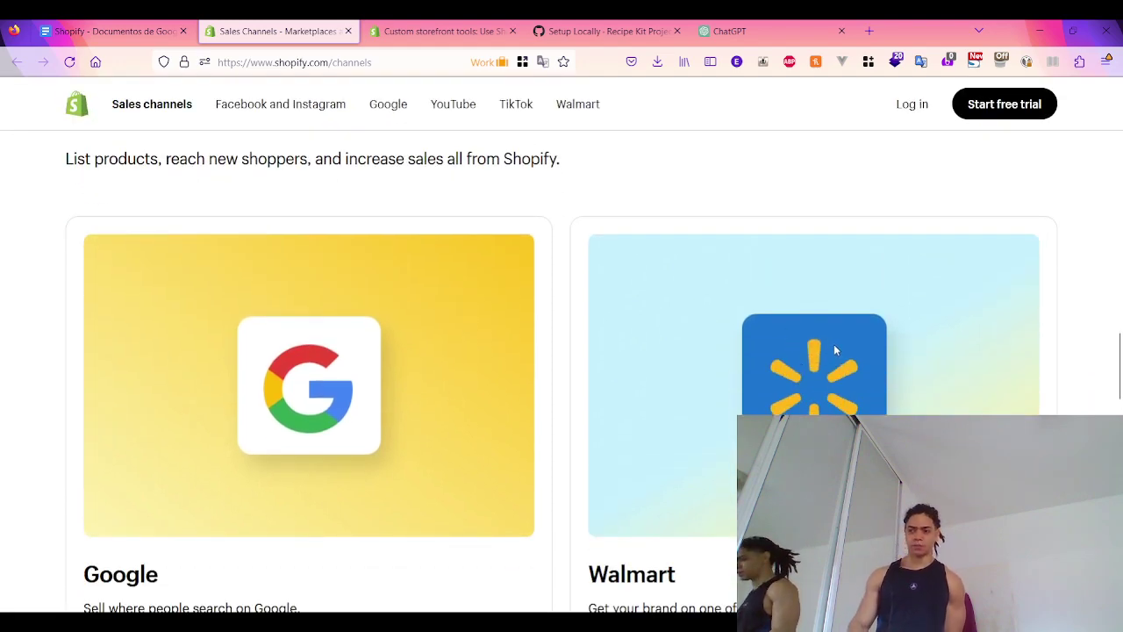
scroll(830, 355, "down", 1)
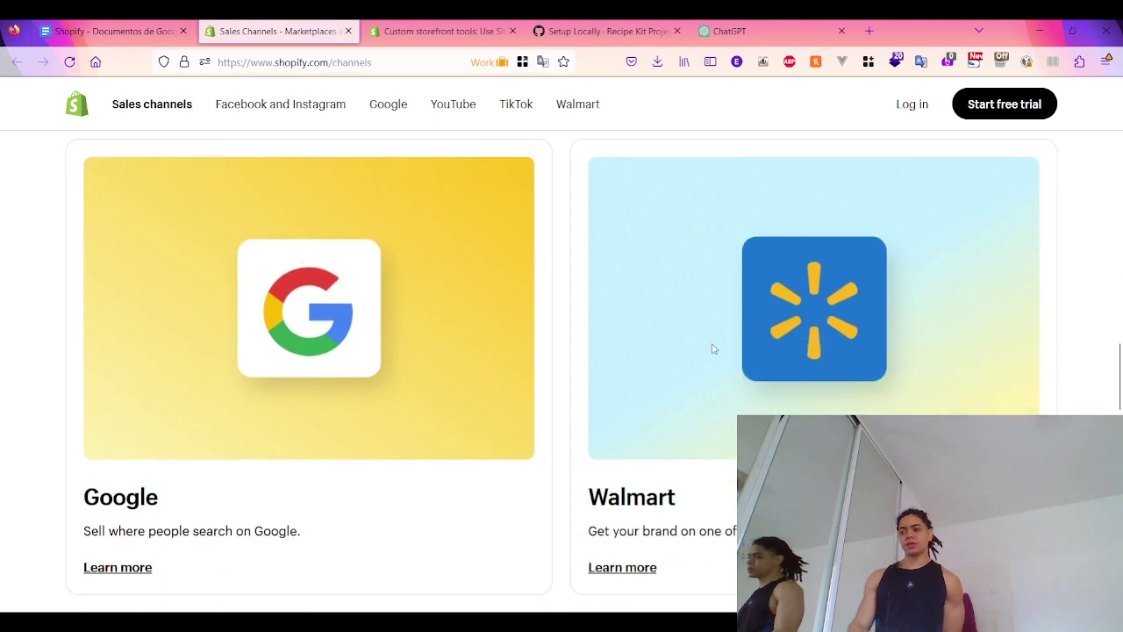
Read the customer testimonial below the marketplaces and highlight "so we can seamlessly sell in all the places our customers are."
scroll(711, 348, "up", 2)
scroll(494, 353, "up", 5)
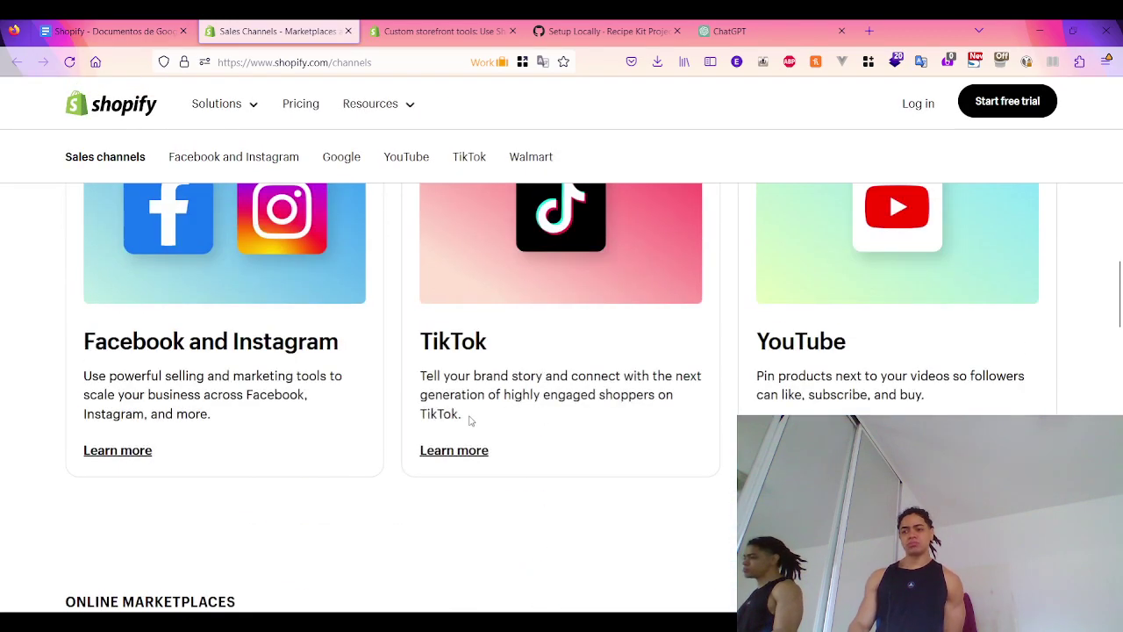
scroll(394, 424, "down", 7)
scroll(394, 424, "down", 5)
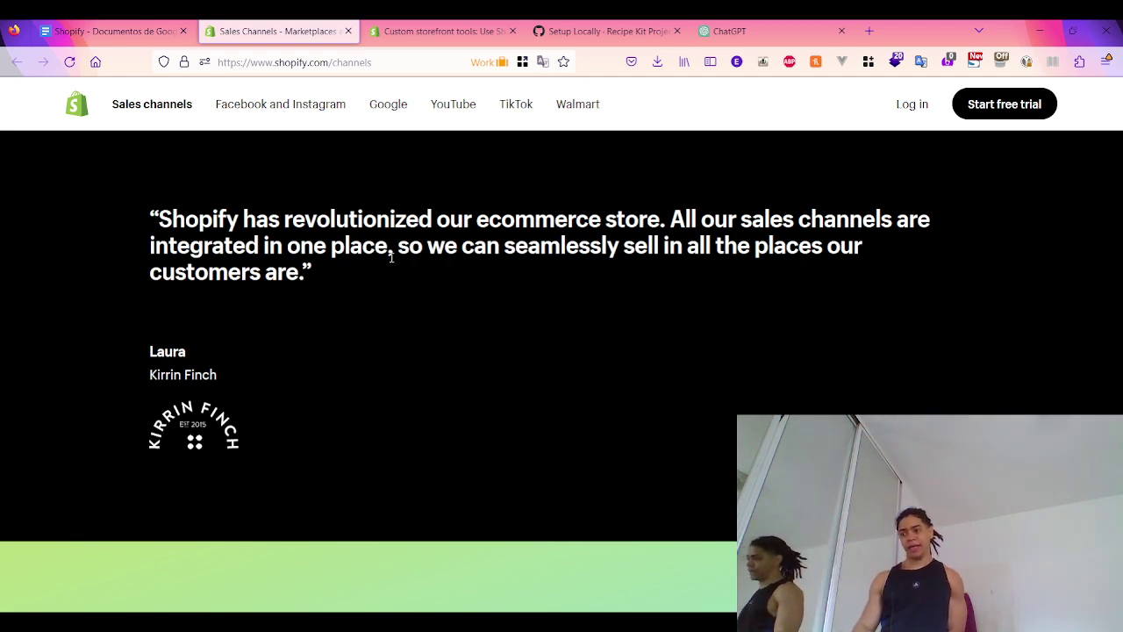
left_click_drag(399, 253, 318, 281)
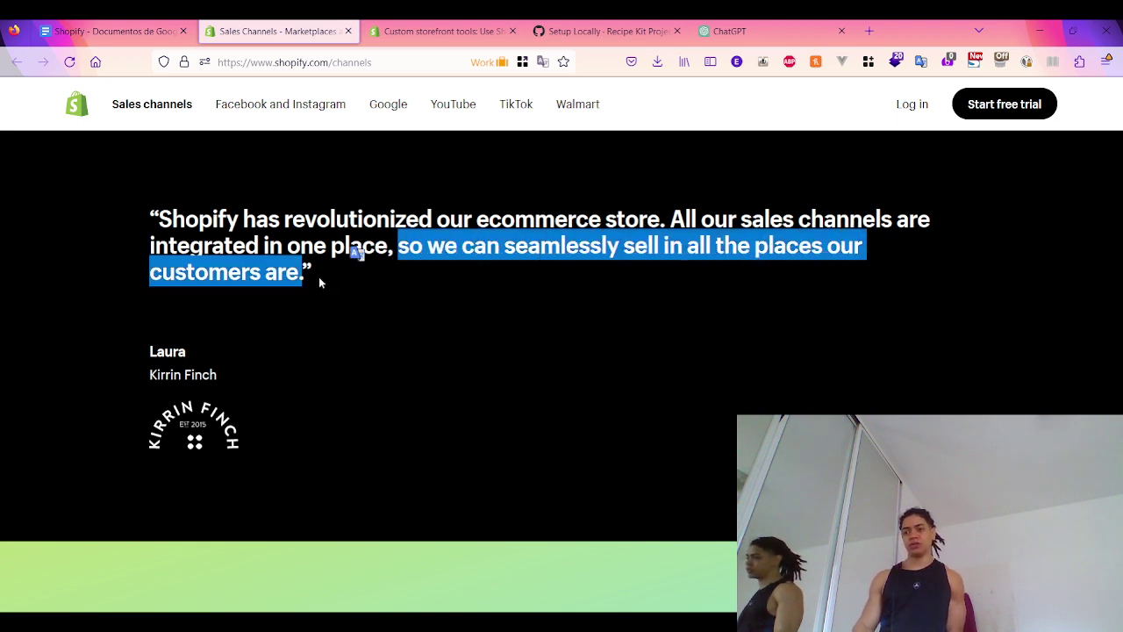
Clear the testimonial highlight, skim the rest of the Sales Channels page through its footer, and return to the introduction
left_click(318, 279)
scroll(319, 281, "down", 7)
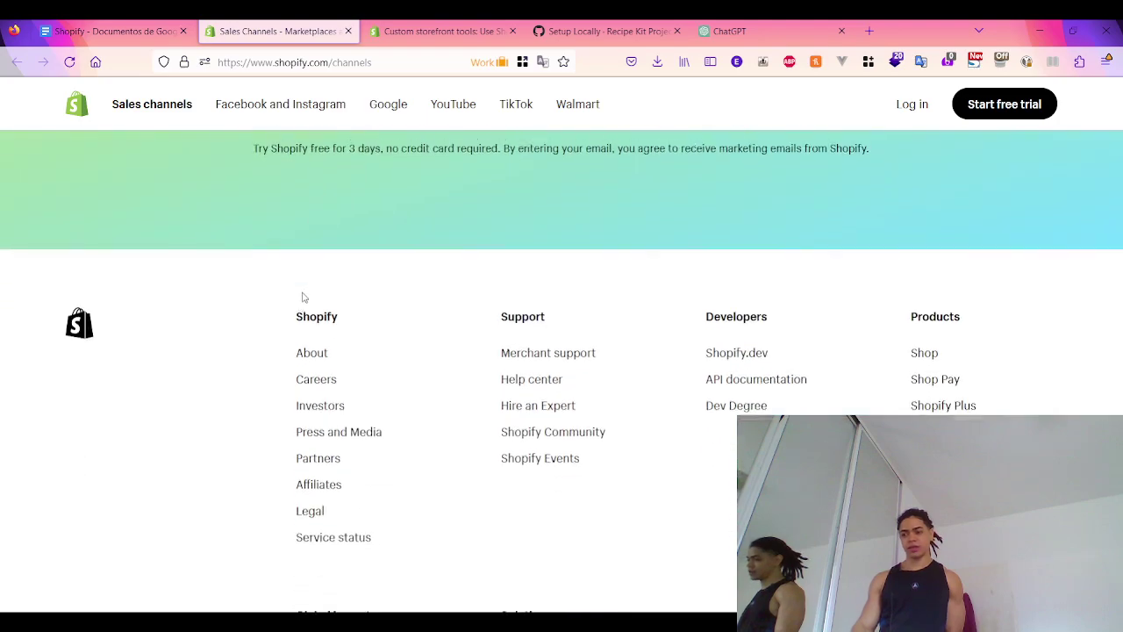
scroll(298, 300, "down", 3)
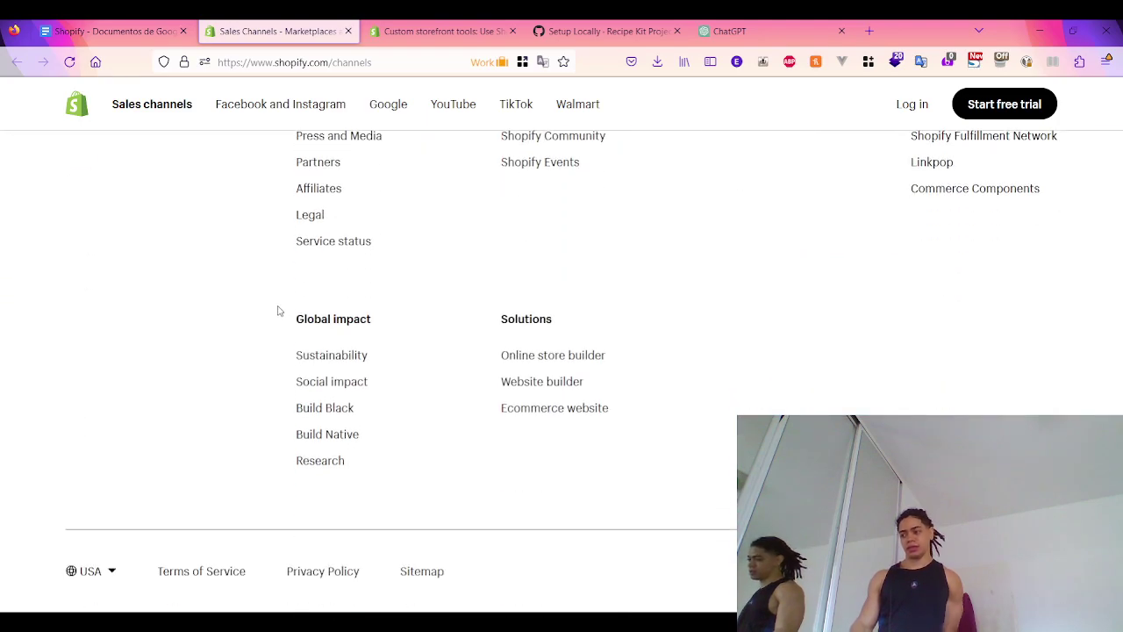
scroll(277, 311, "up", 15)
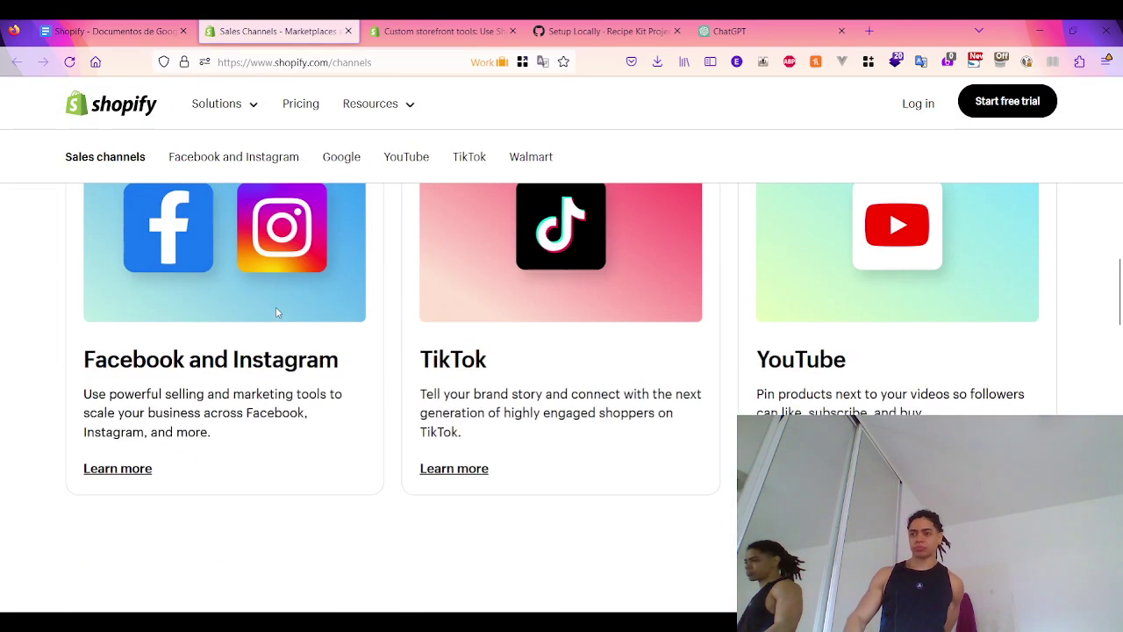
scroll(278, 307, "up", 10)
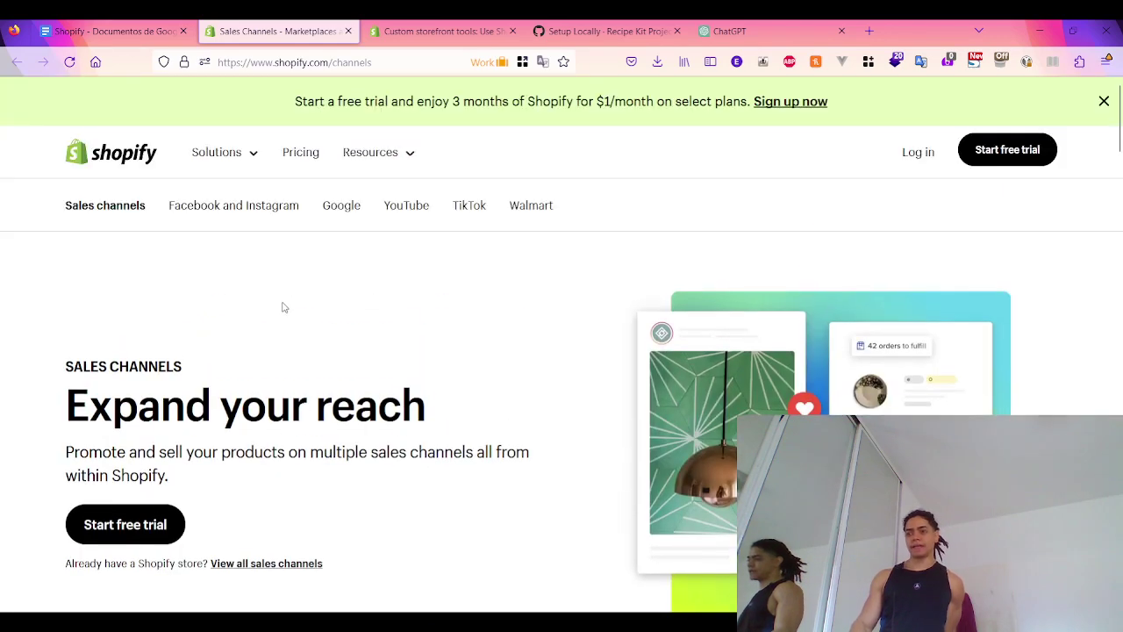
Switch to the Shopify notes in Google Docs and review the sales channels section, including its Social Media and Online Marketplaces entries
left_click(158, 40)
scroll(488, 382, "down", 3)
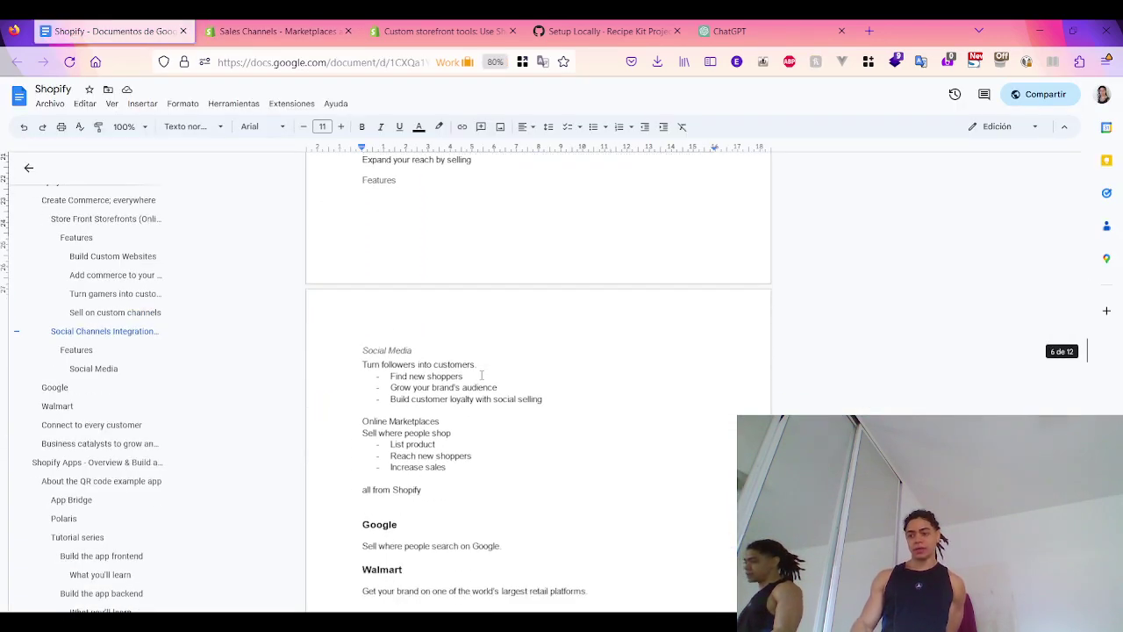
scroll(478, 375, "up", 3)
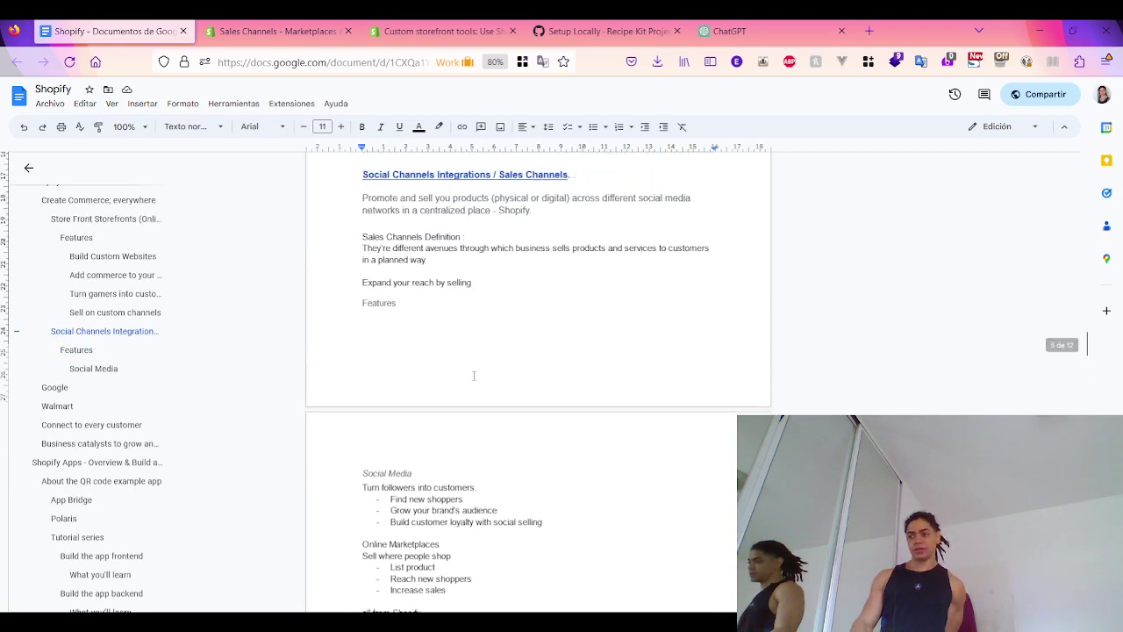